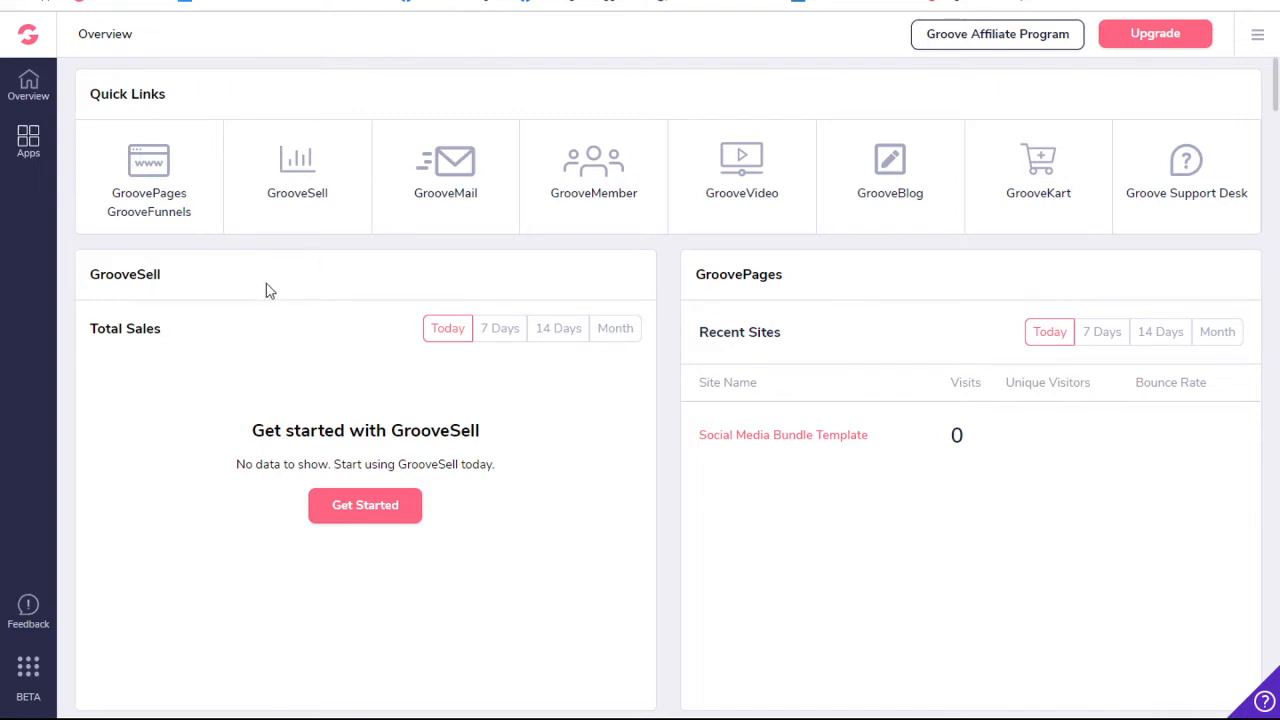
# - Open the GroovePages sites overview and start creating a new site
pyautogui.click(147, 185)
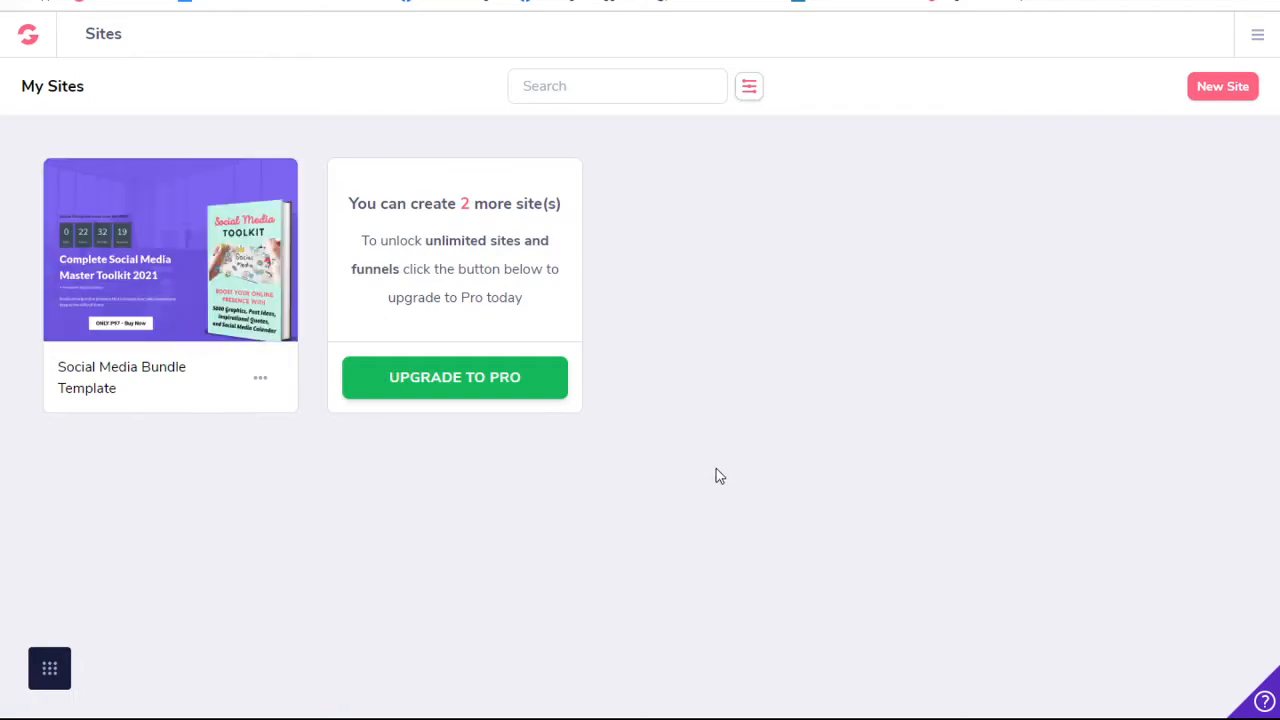
pyautogui.moveTo(143, 203)
pyautogui.moveTo(213, 250)
pyautogui.click(1220, 90)
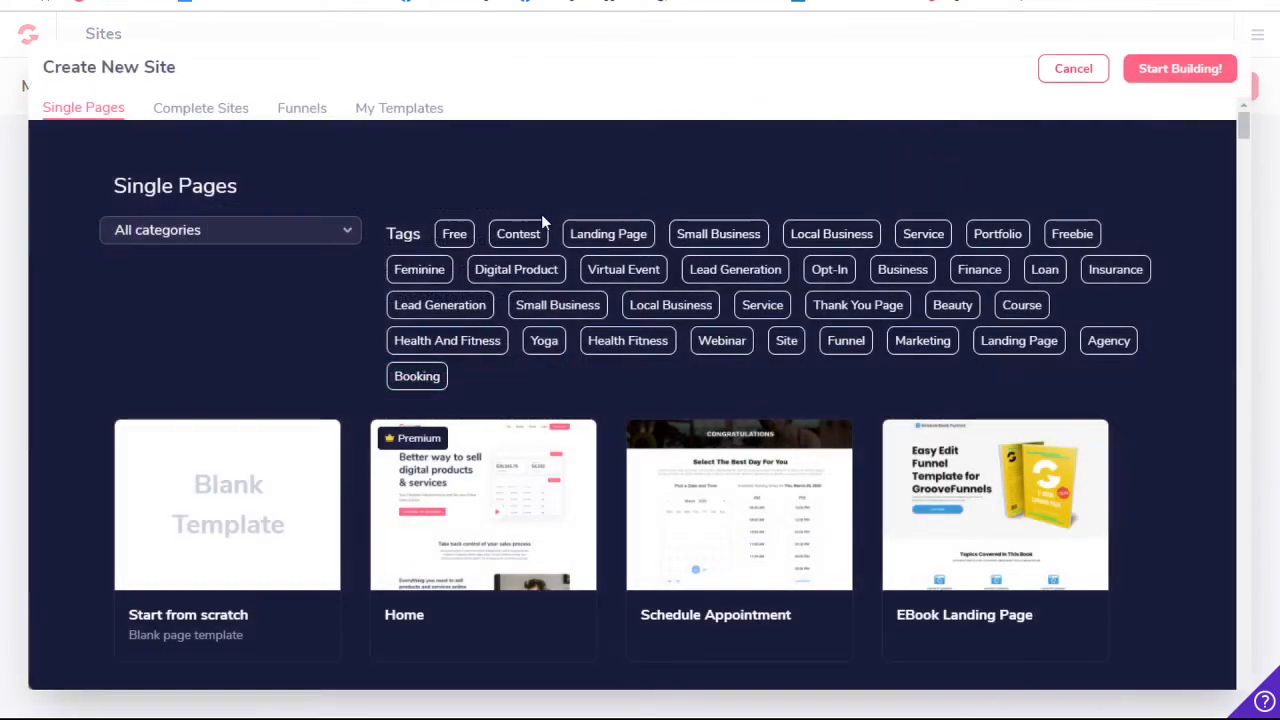
# - Browse the single-page templates offered for the new site, including the premium designs
pyautogui.scroll(-4, 472, 450)
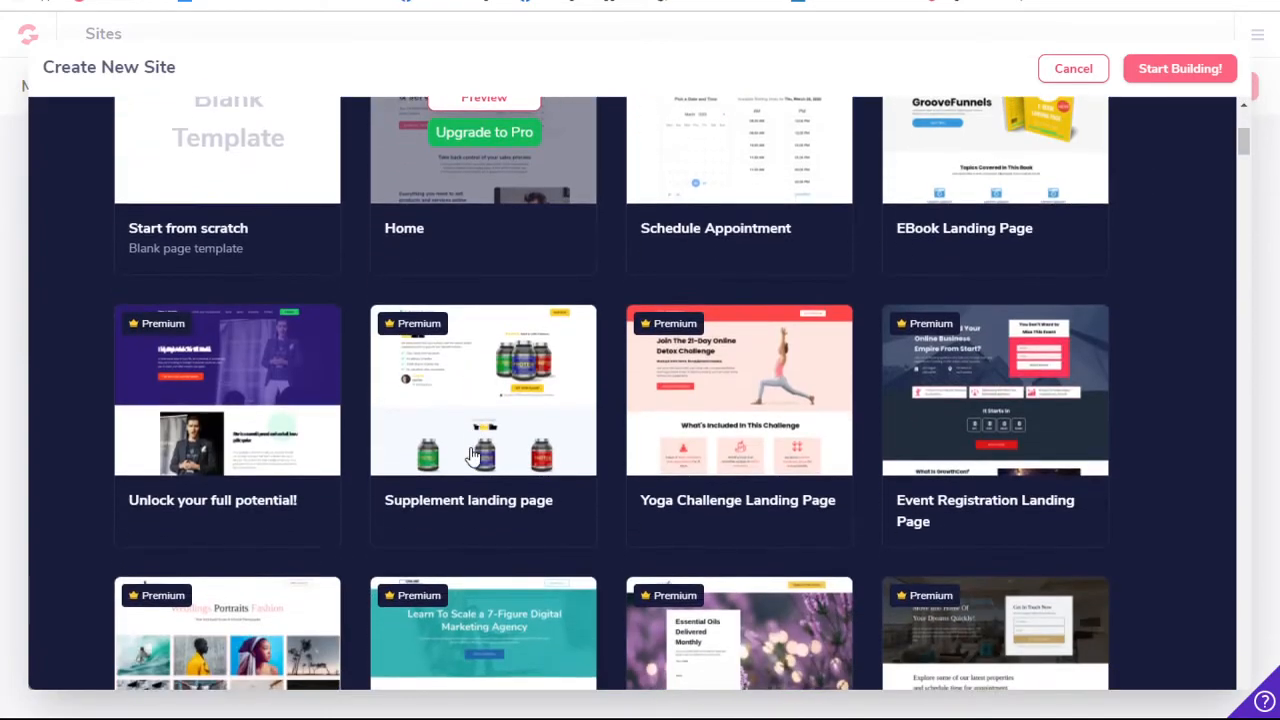
pyautogui.scroll(-3, 474, 455)
pyautogui.scroll(6, 474, 455)
pyautogui.scroll(-3, 472, 451)
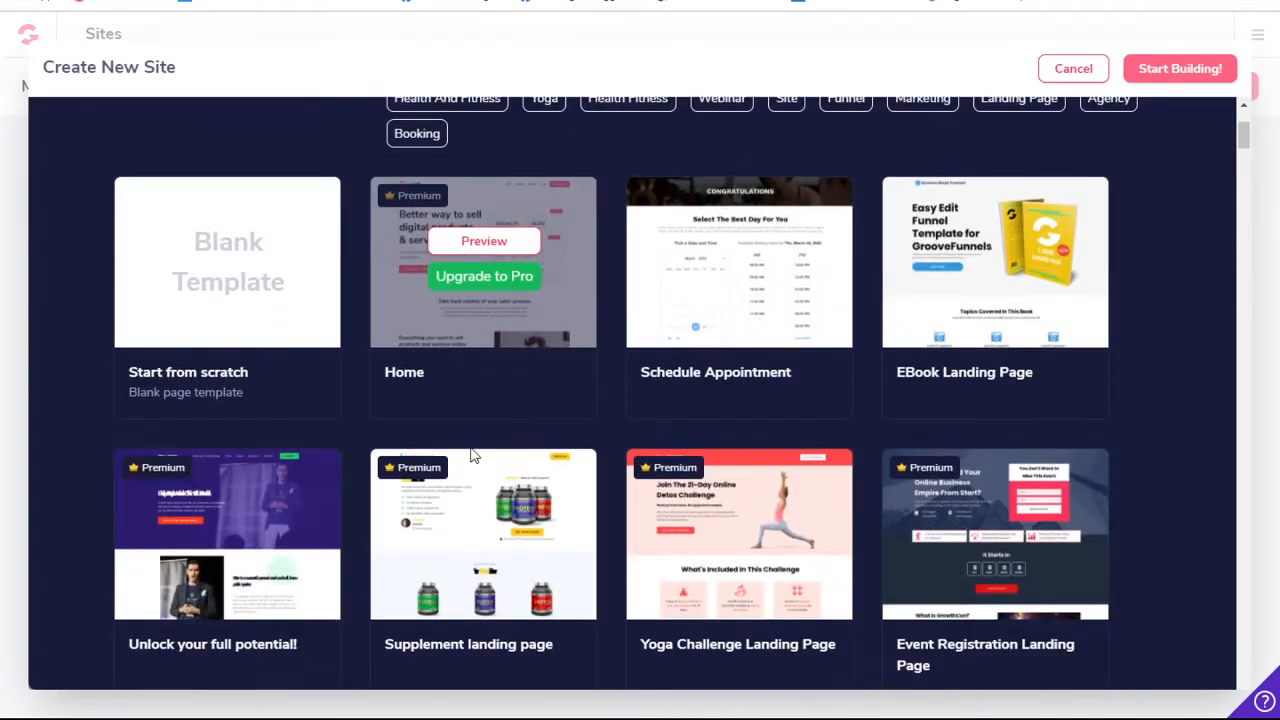
pyautogui.scroll(-13, 474, 455)
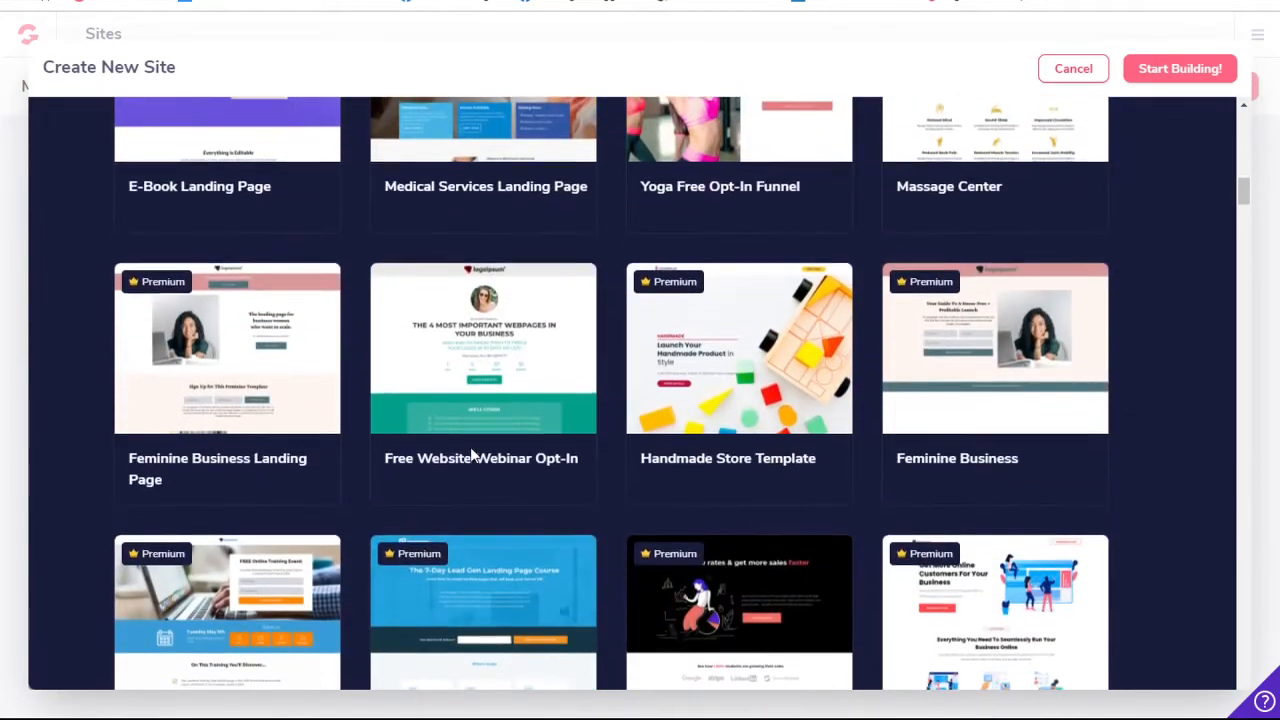
pyautogui.scroll(-7, 474, 455)
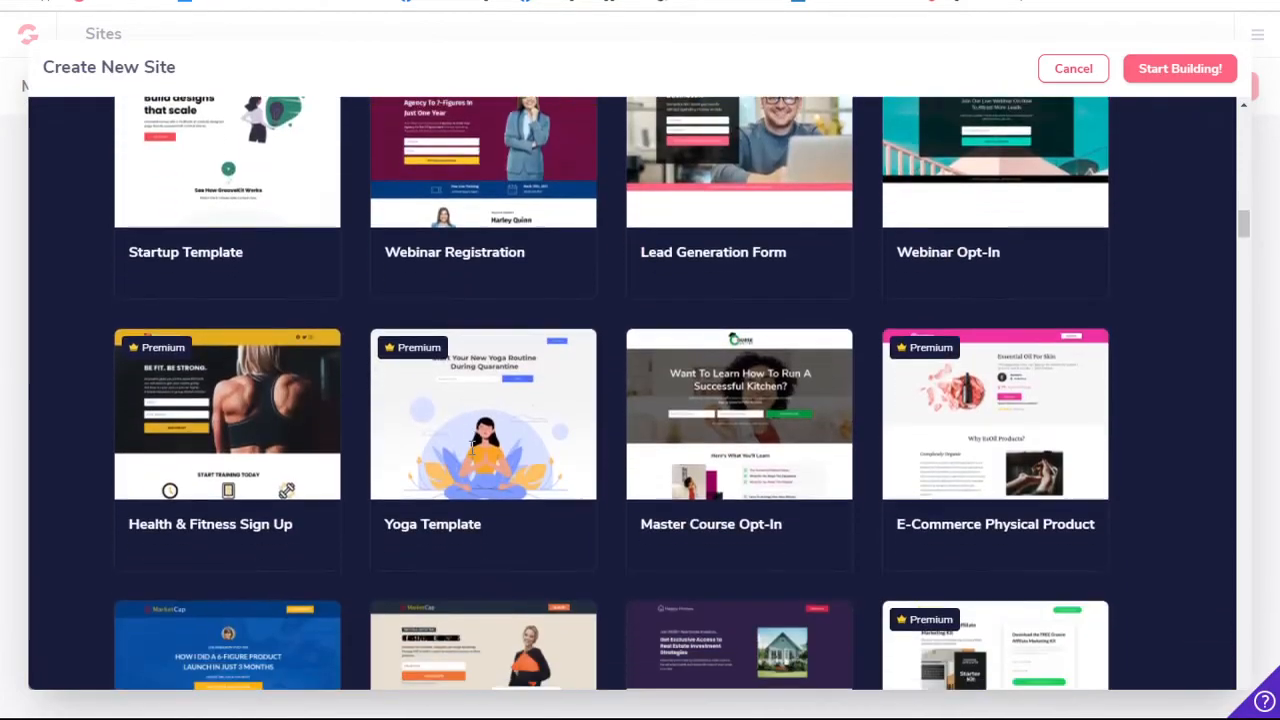
pyautogui.scroll(10, 474, 455)
pyautogui.scroll(15, 474, 455)
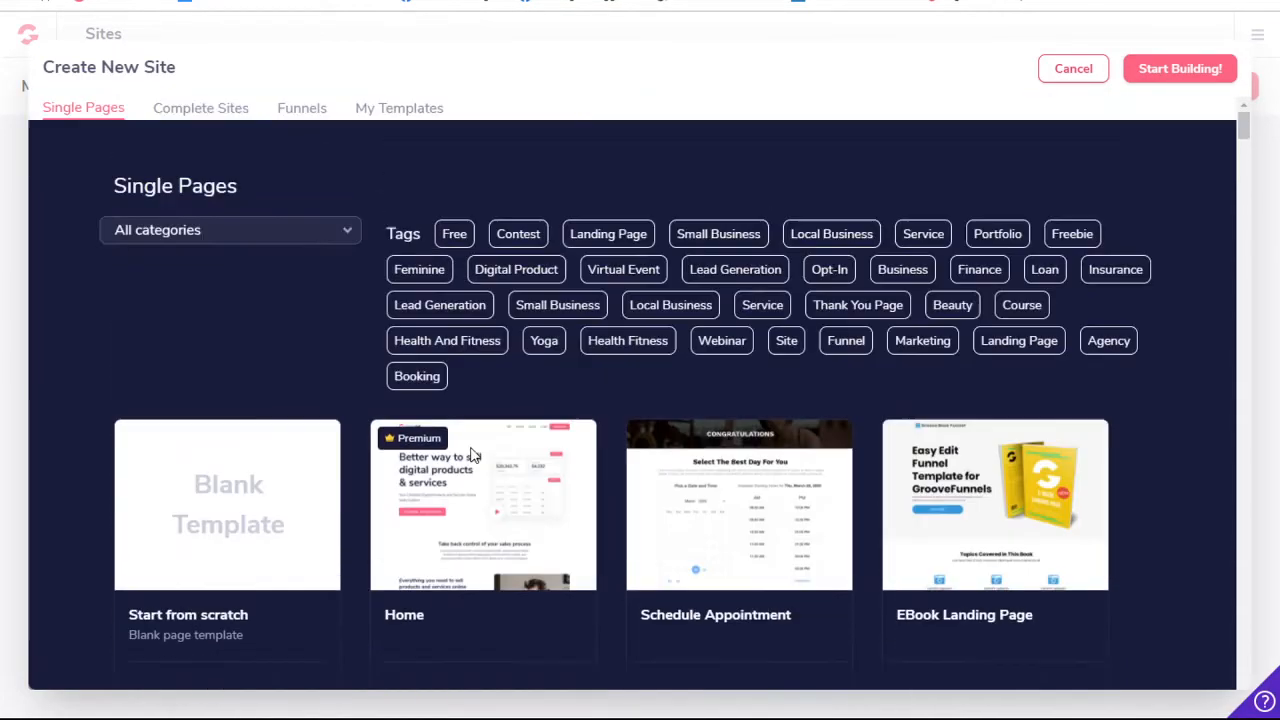
# - Filter the single-page templates by the Free tag and look through the matching designs
pyautogui.click(457, 236)
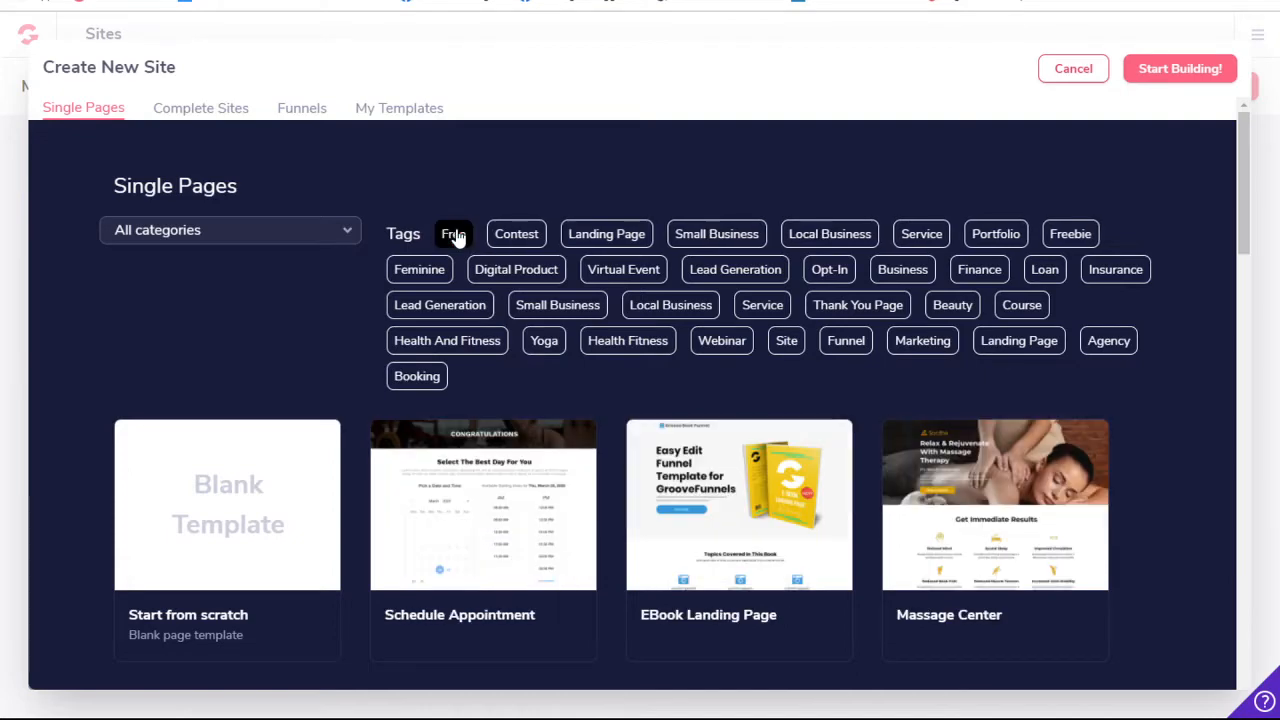
pyautogui.moveTo(893, 465)
pyautogui.scroll(-5, 845, 548)
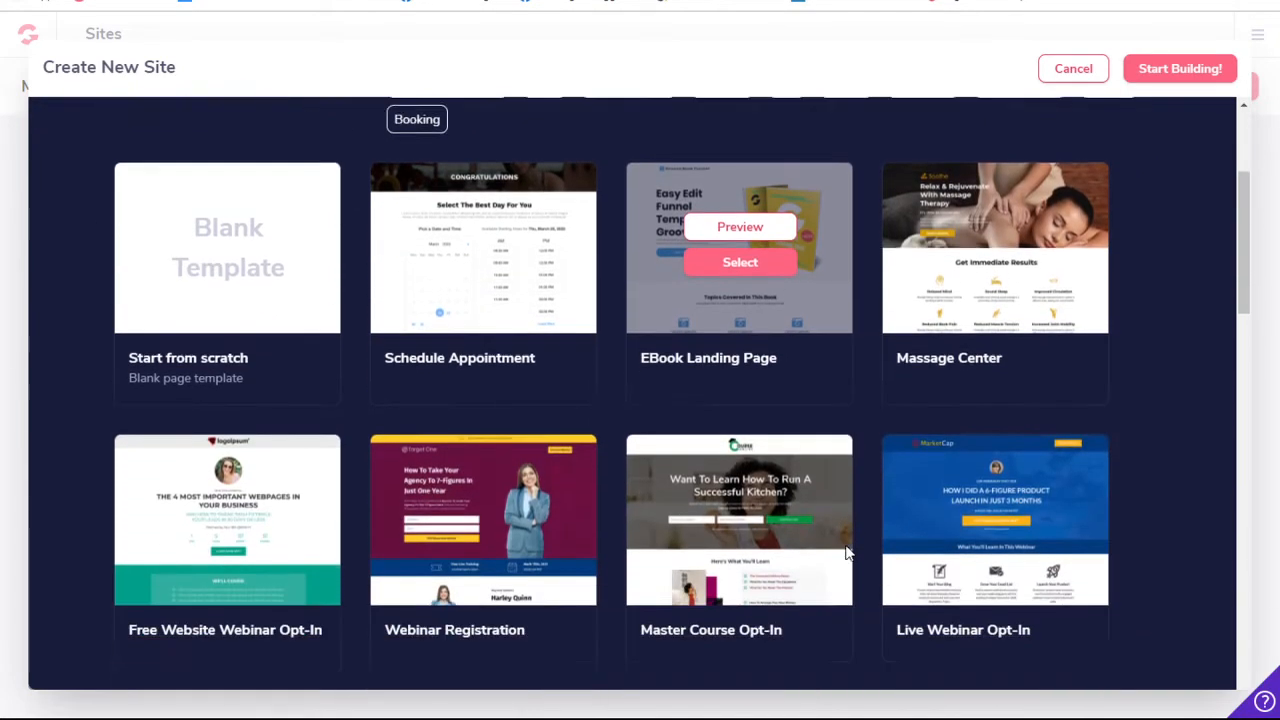
pyautogui.scroll(-8, 845, 551)
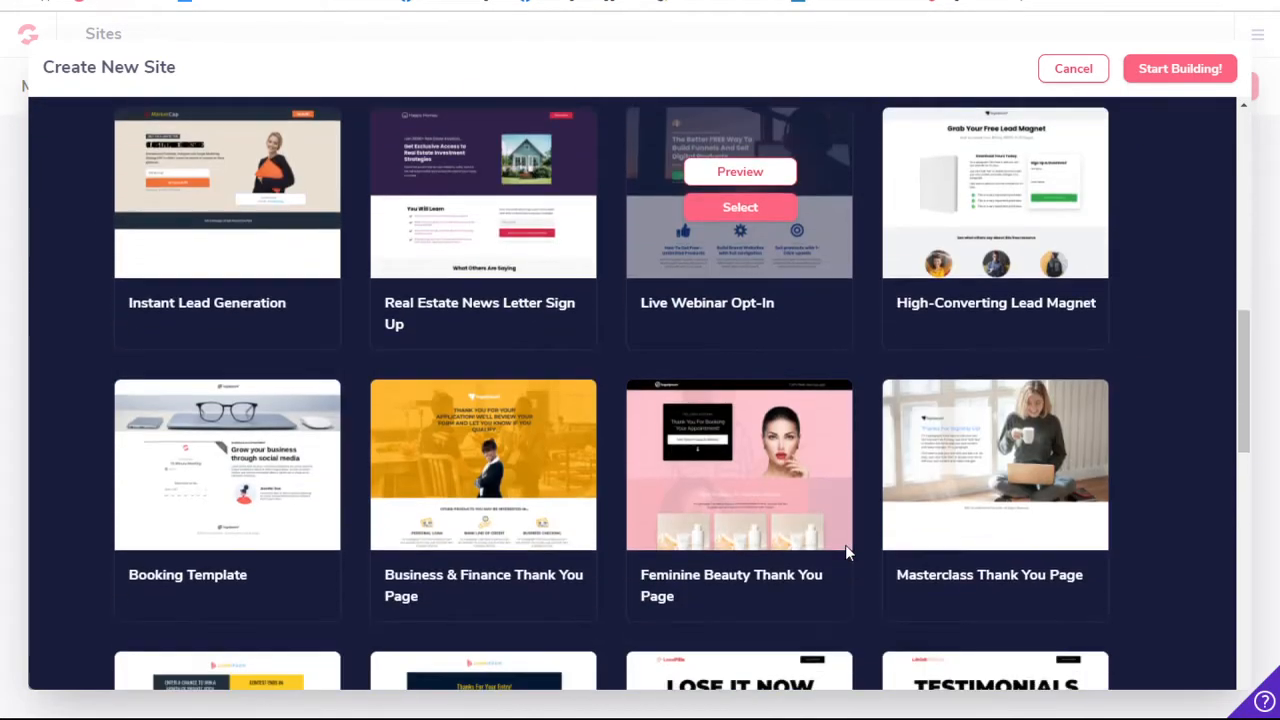
pyautogui.scroll(-8, 683, 643)
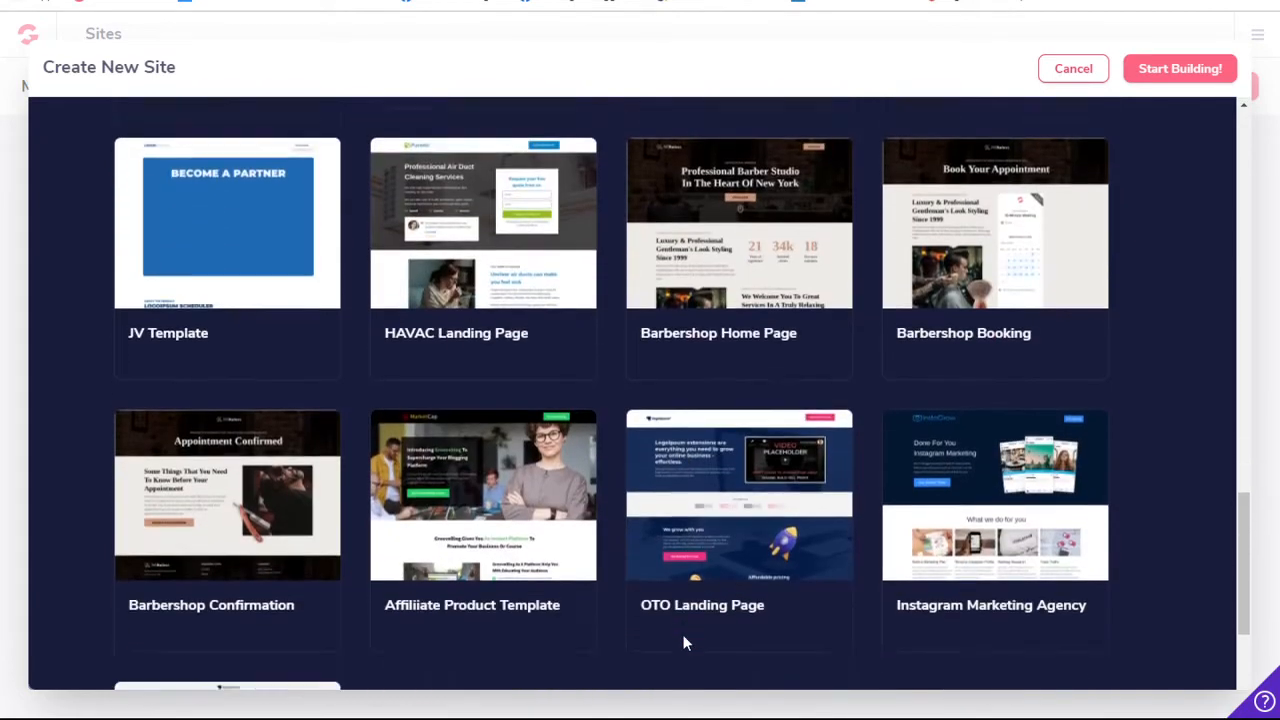
pyautogui.scroll(10, 683, 640)
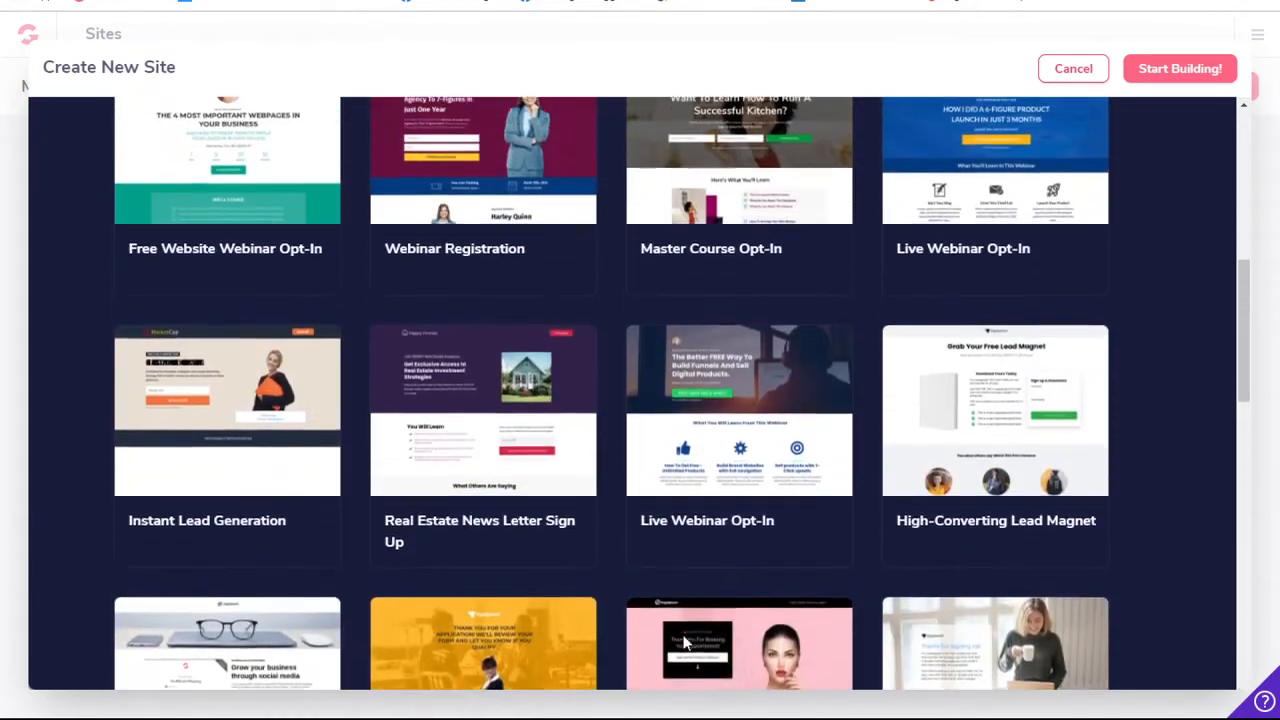
pyautogui.scroll(2, 623, 350)
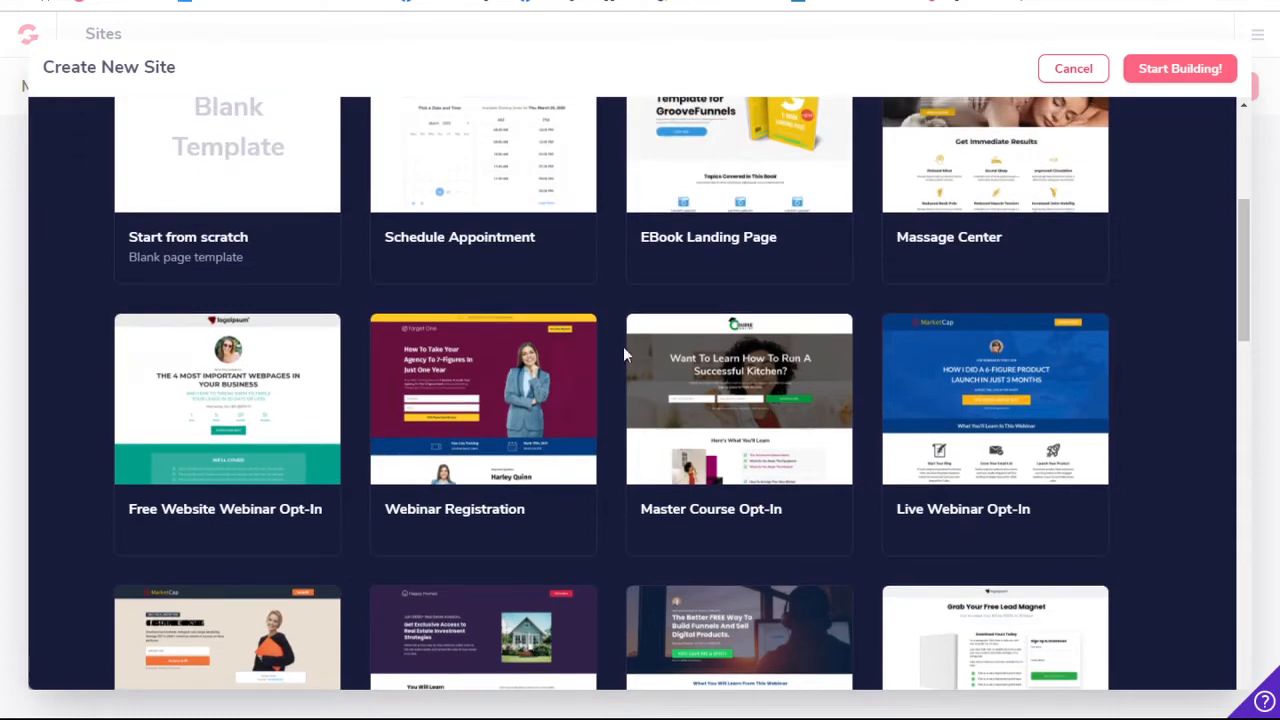
pyautogui.scroll(5, 623, 346)
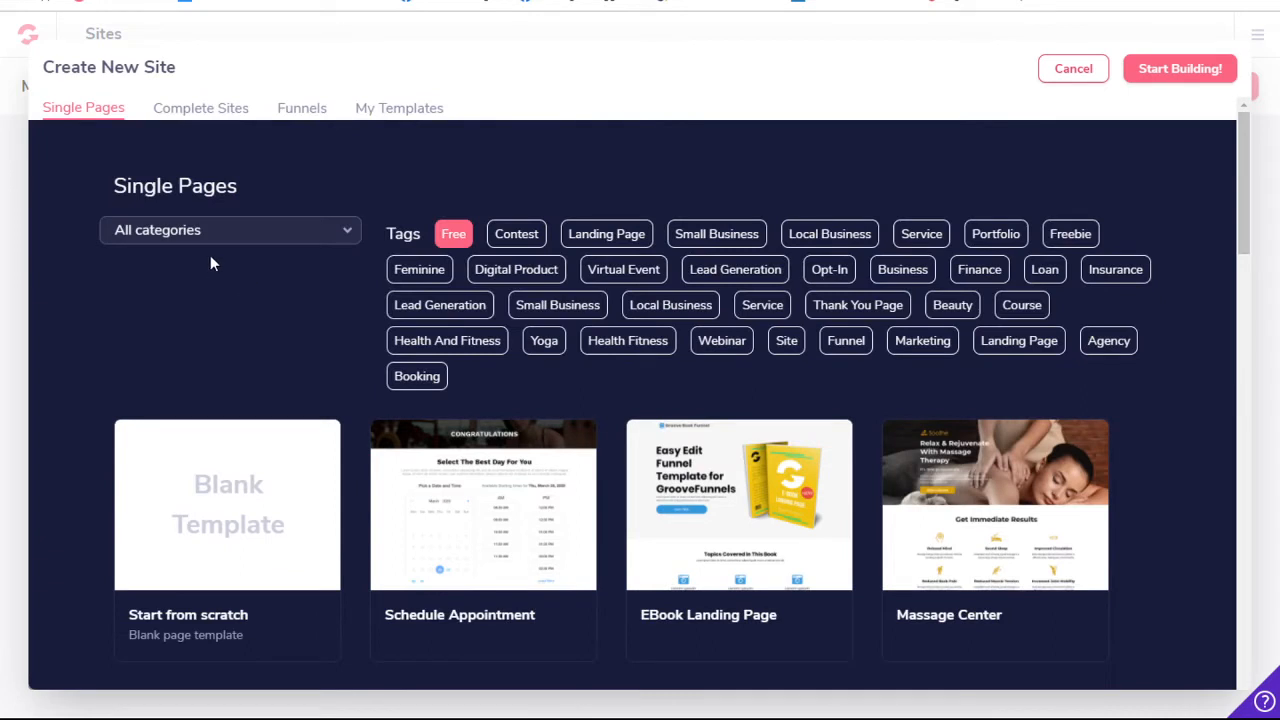
# - Compare the Complete Sites, Funnels and My Templates collections, then check the category choices for Single Pages
pyautogui.click(220, 109)
pyautogui.click(410, 109)
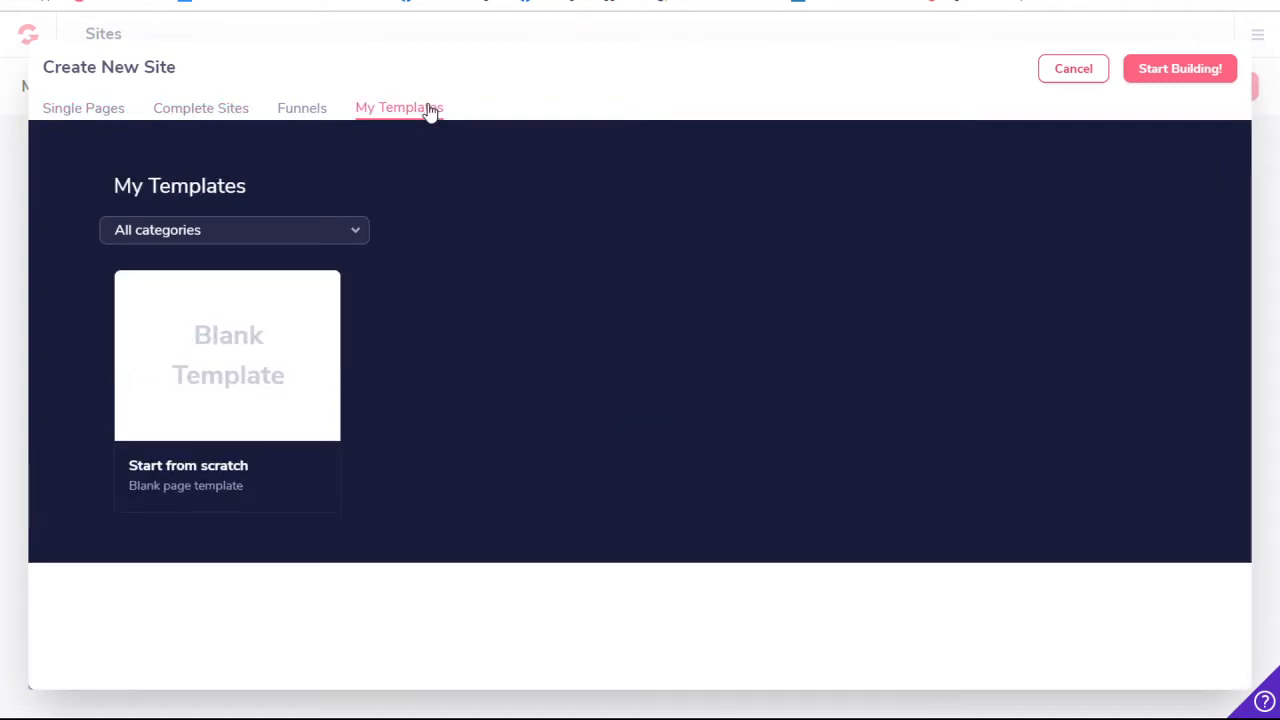
pyautogui.click(310, 110)
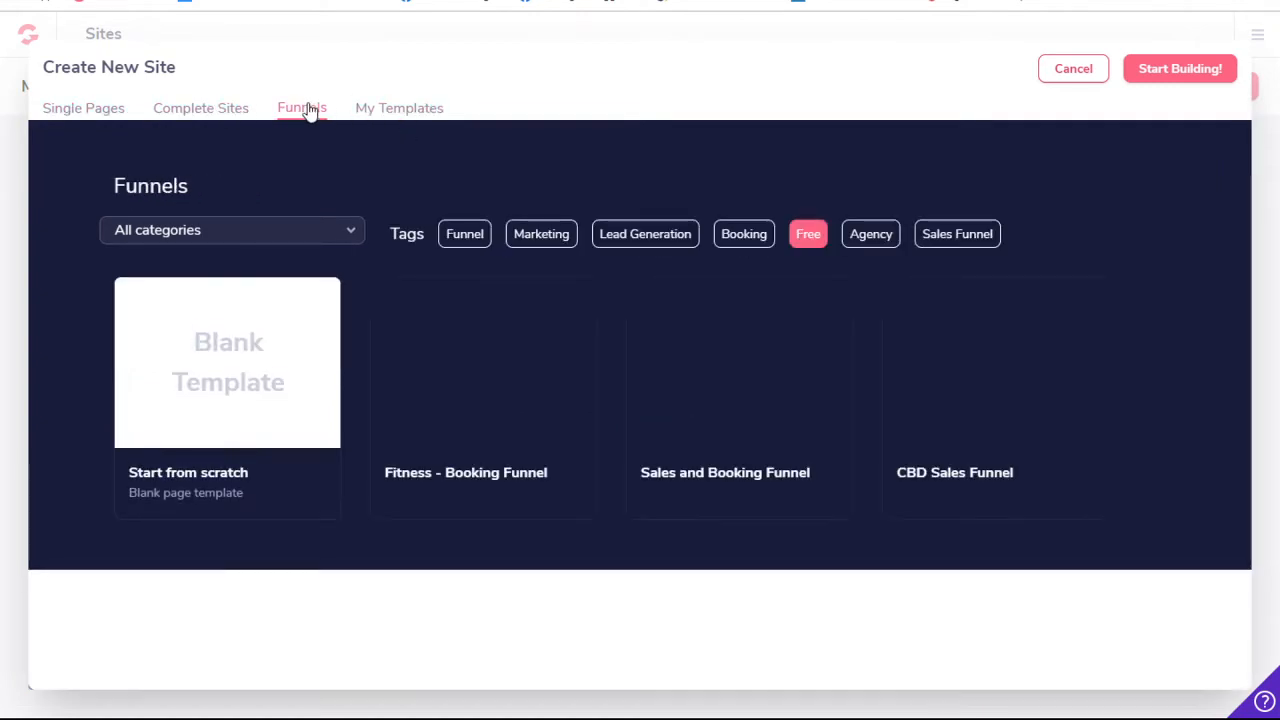
pyautogui.click(196, 108)
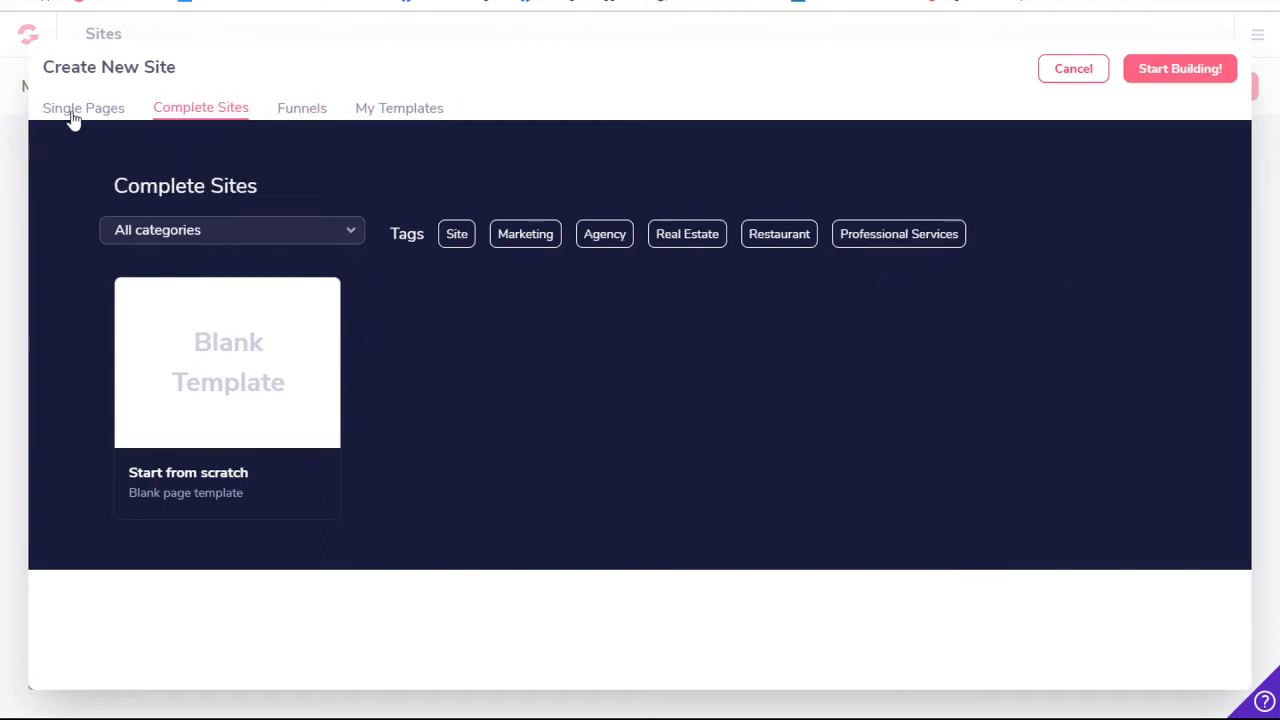
pyautogui.click(73, 117)
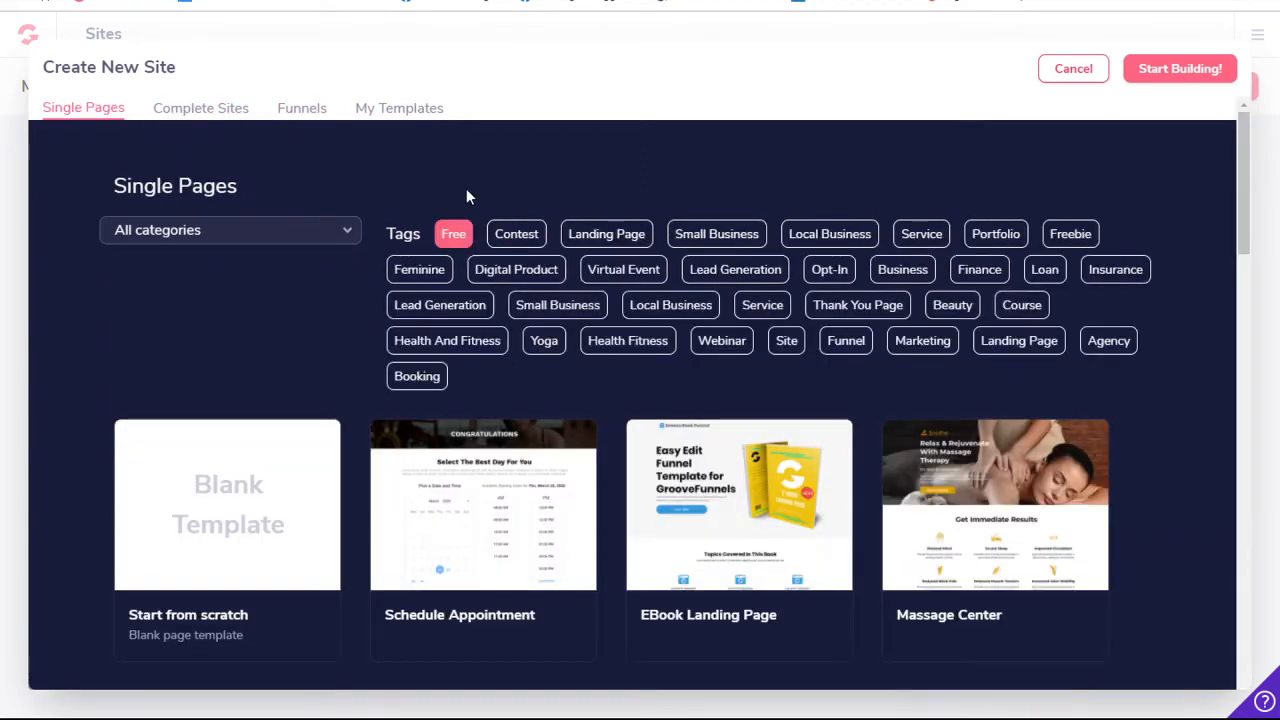
pyautogui.click(414, 110)
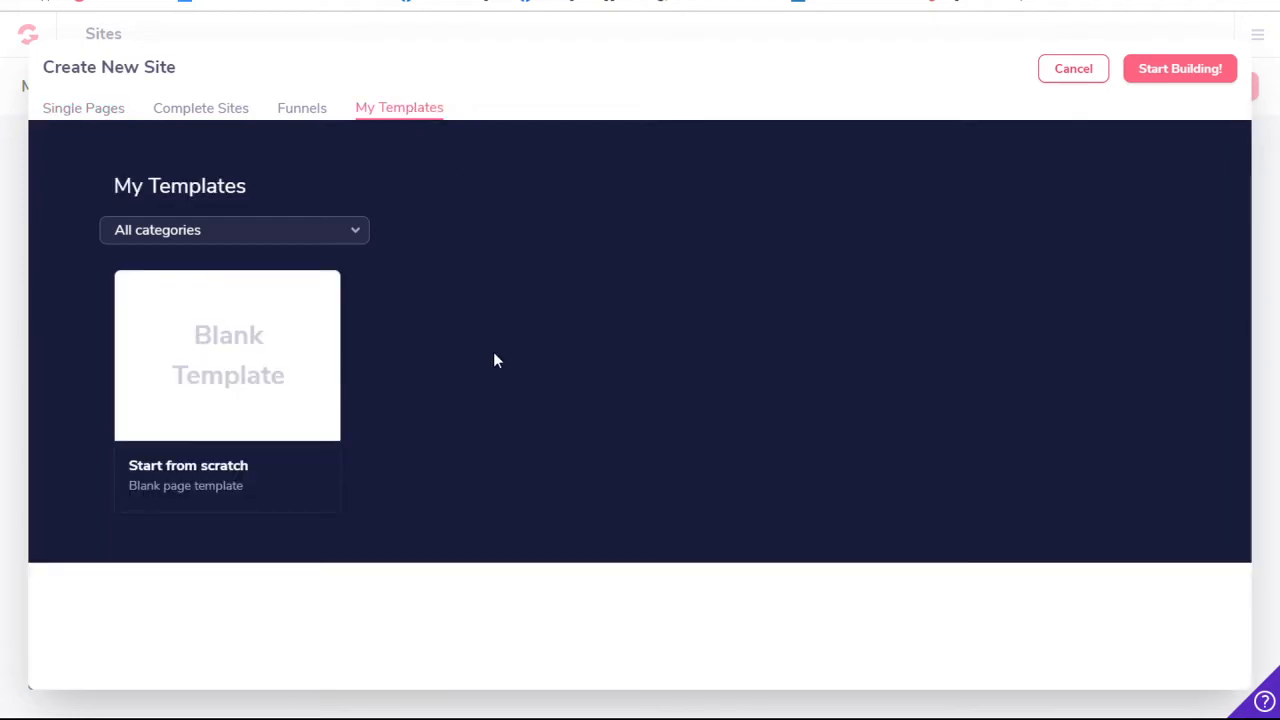
pyautogui.click(322, 117)
pyautogui.click(203, 109)
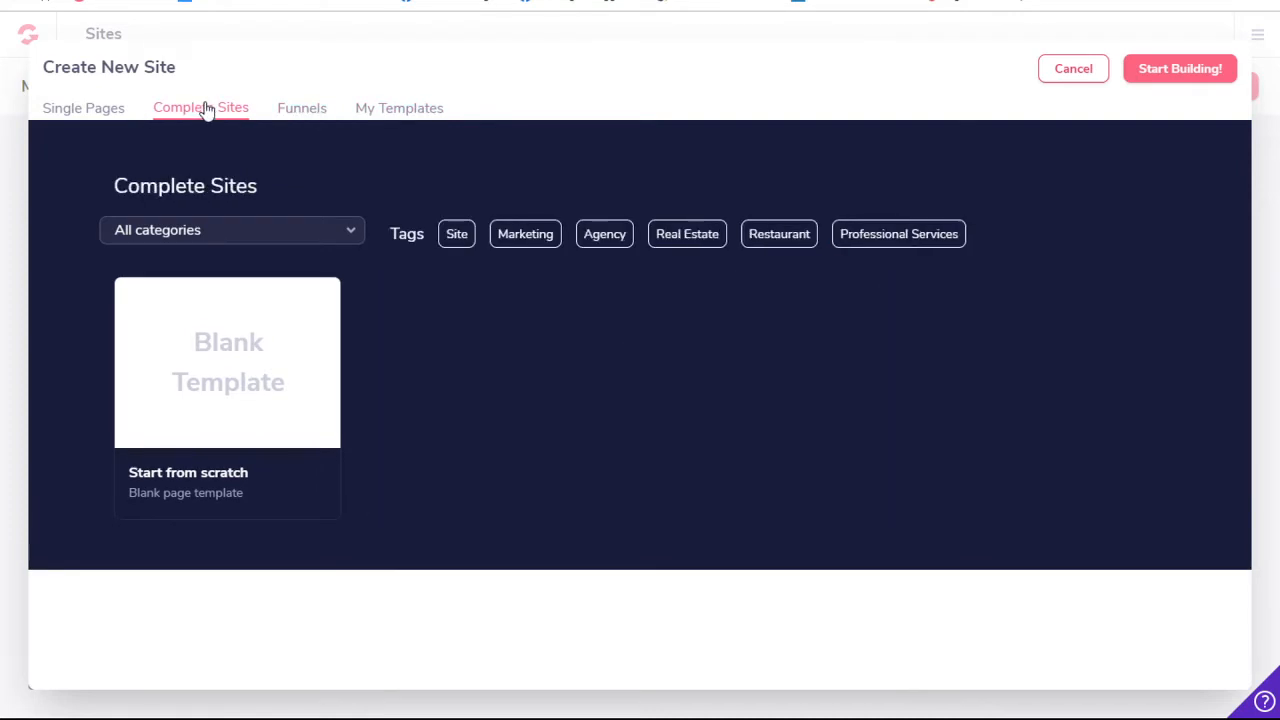
pyautogui.click(84, 112)
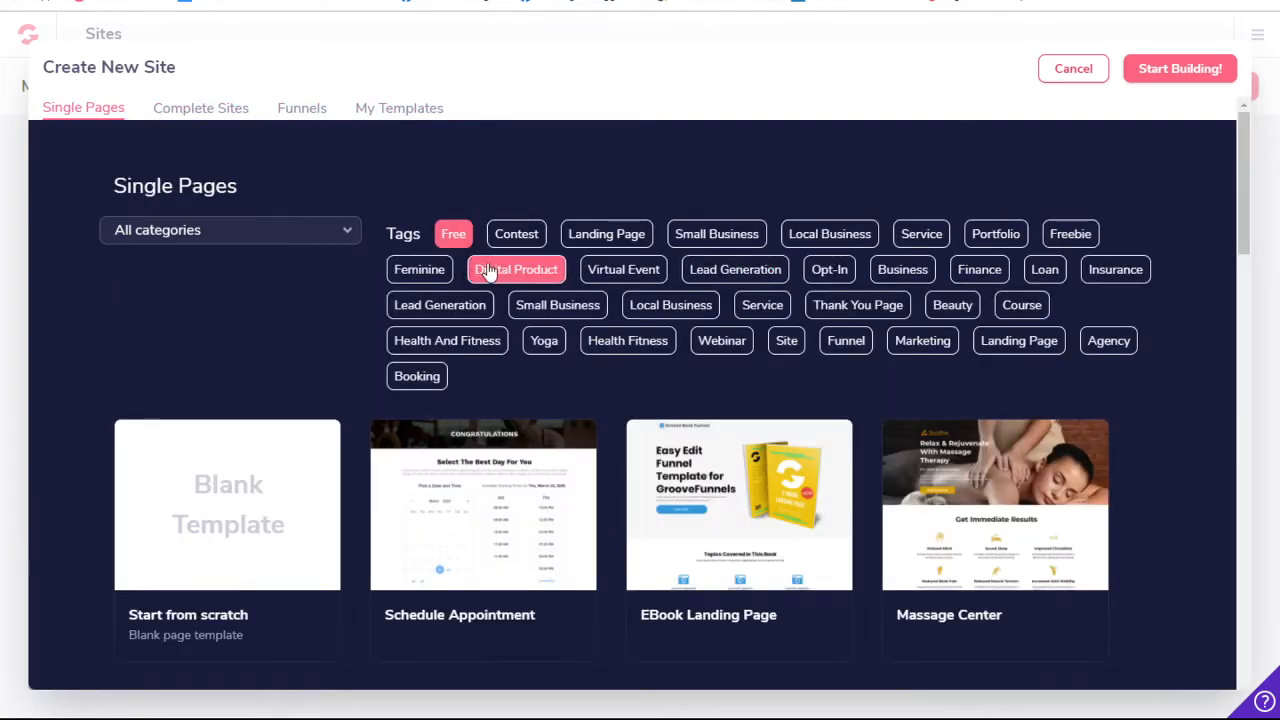
pyautogui.click(288, 234)
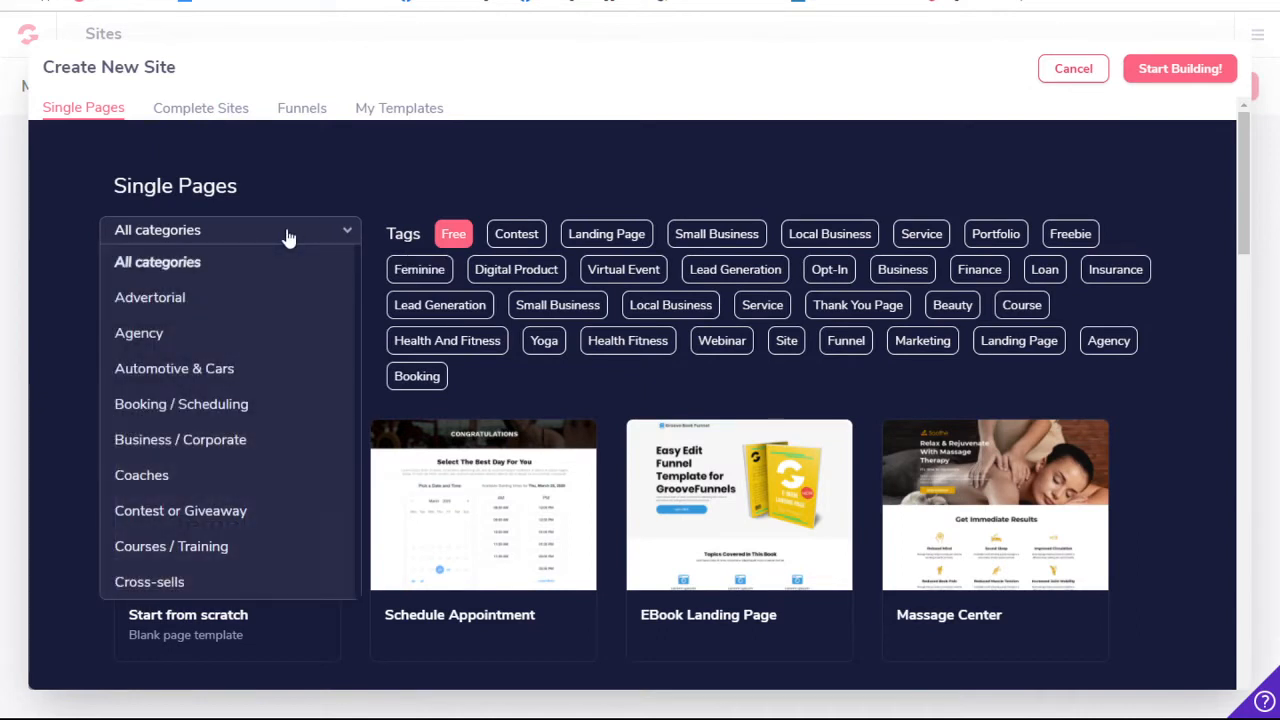
pyautogui.click(288, 237)
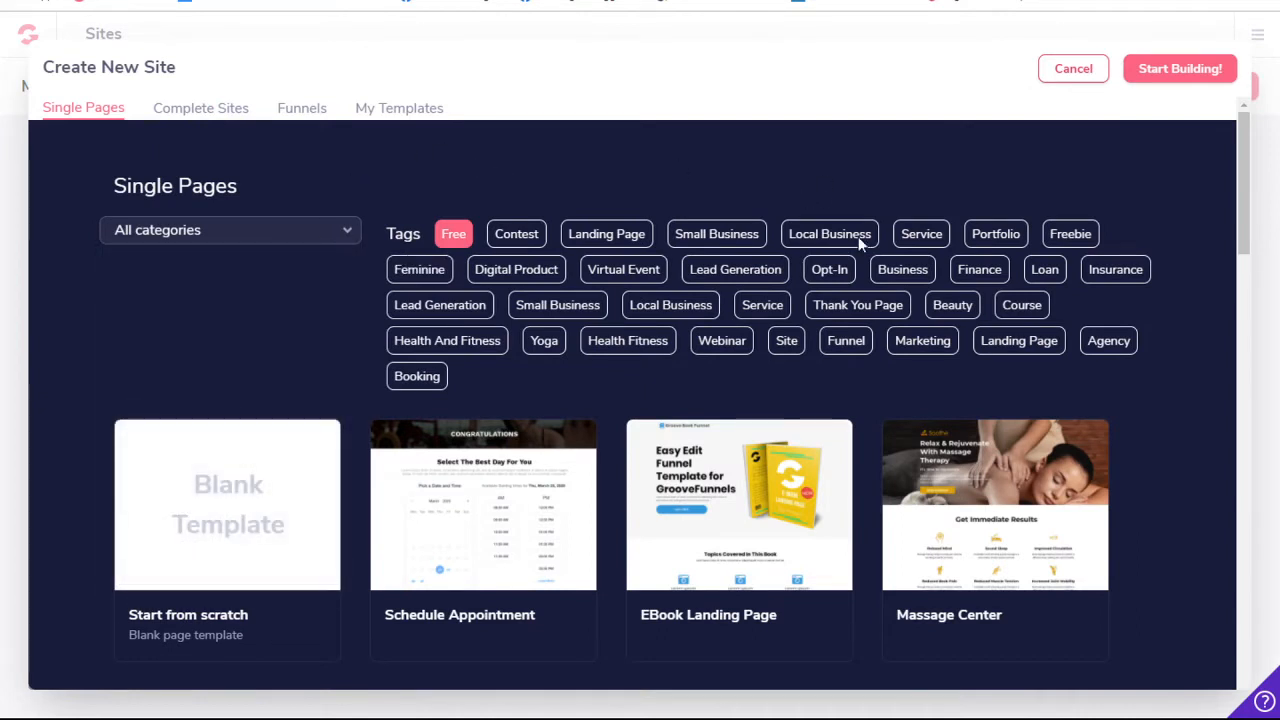
# - Create a new site from the blank template and name it Demo
pyautogui.click(214, 528)
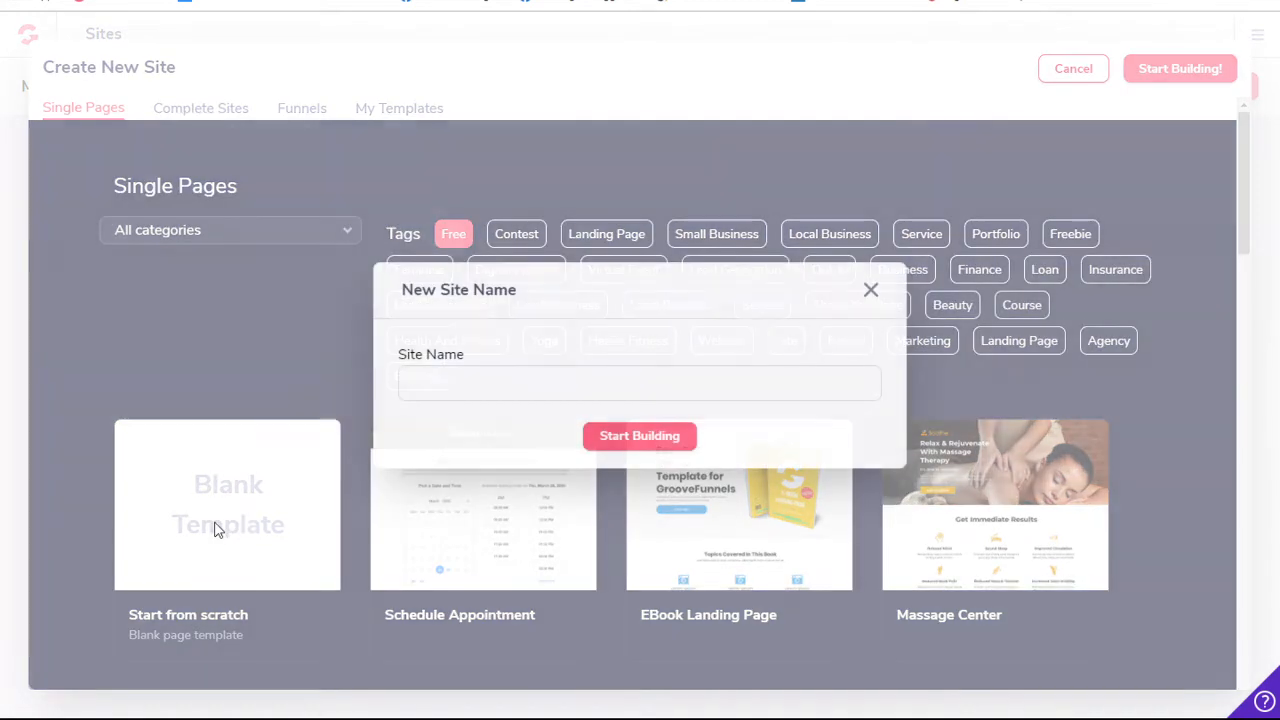
pyautogui.click(627, 378)
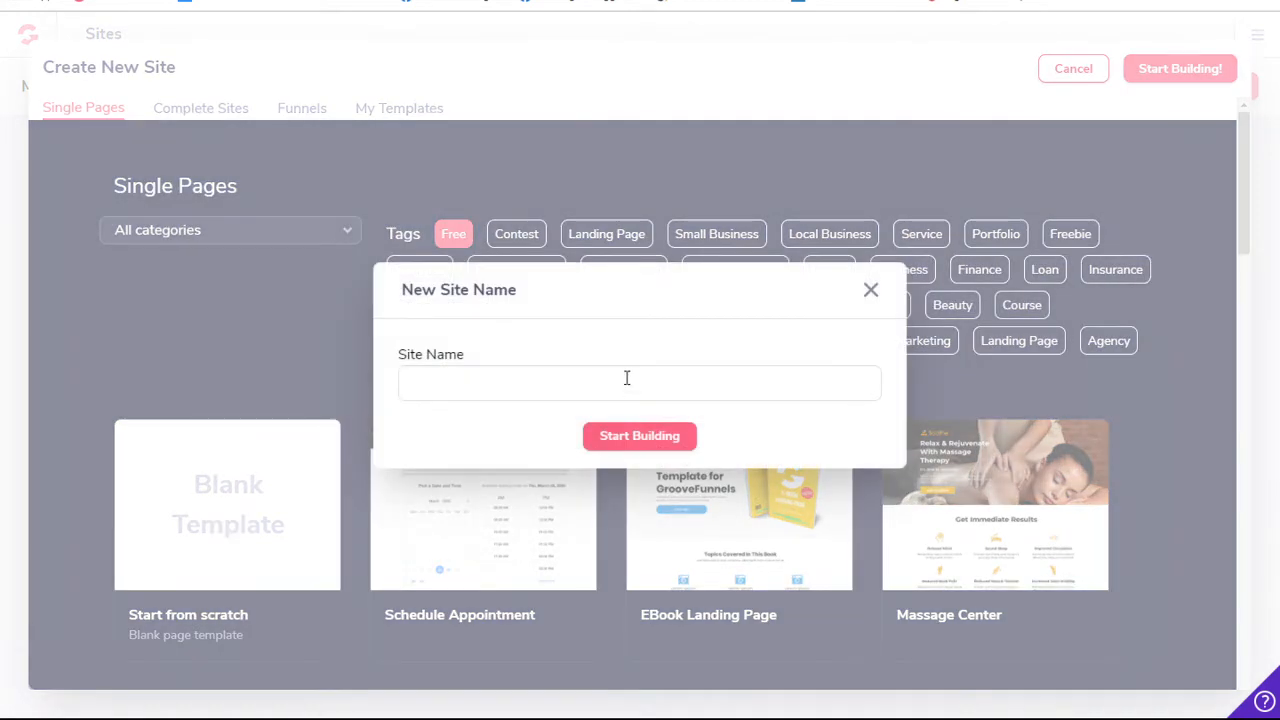
pyautogui.write('Demo')
pyautogui.click(670, 436)
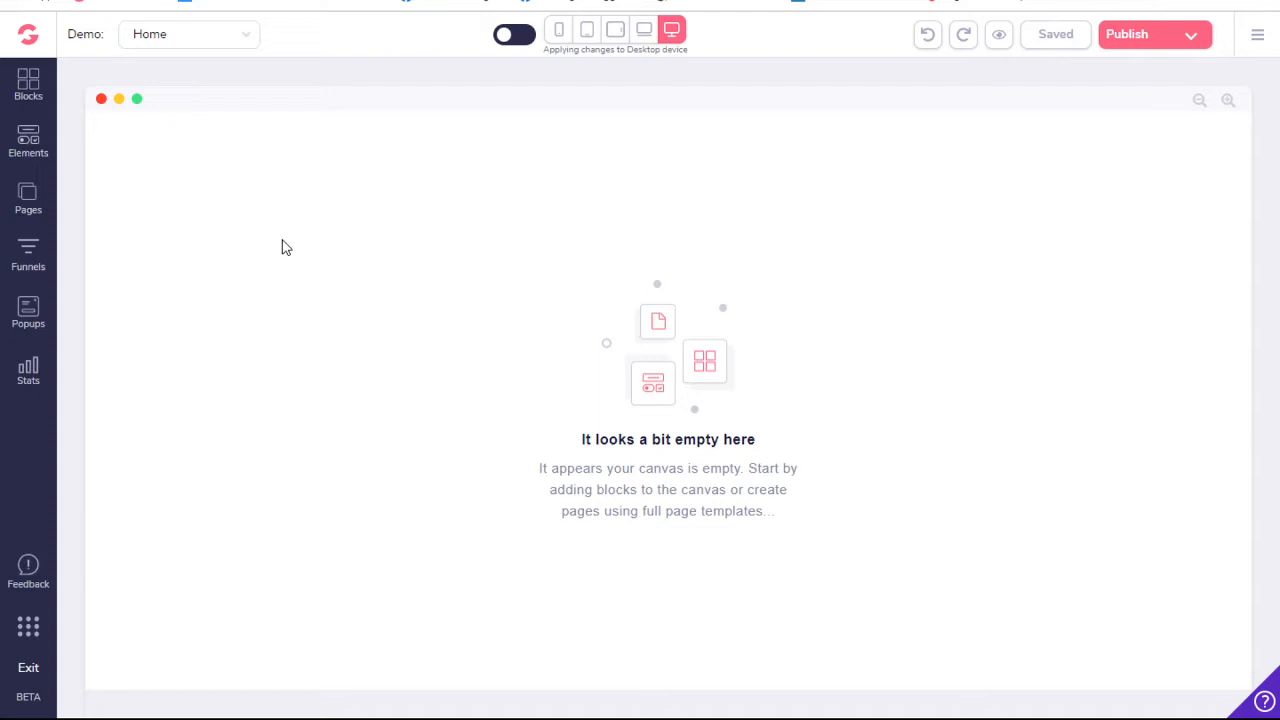
# - Open the block library and view the designed Alert Bars blocks
pyautogui.click(31, 86)
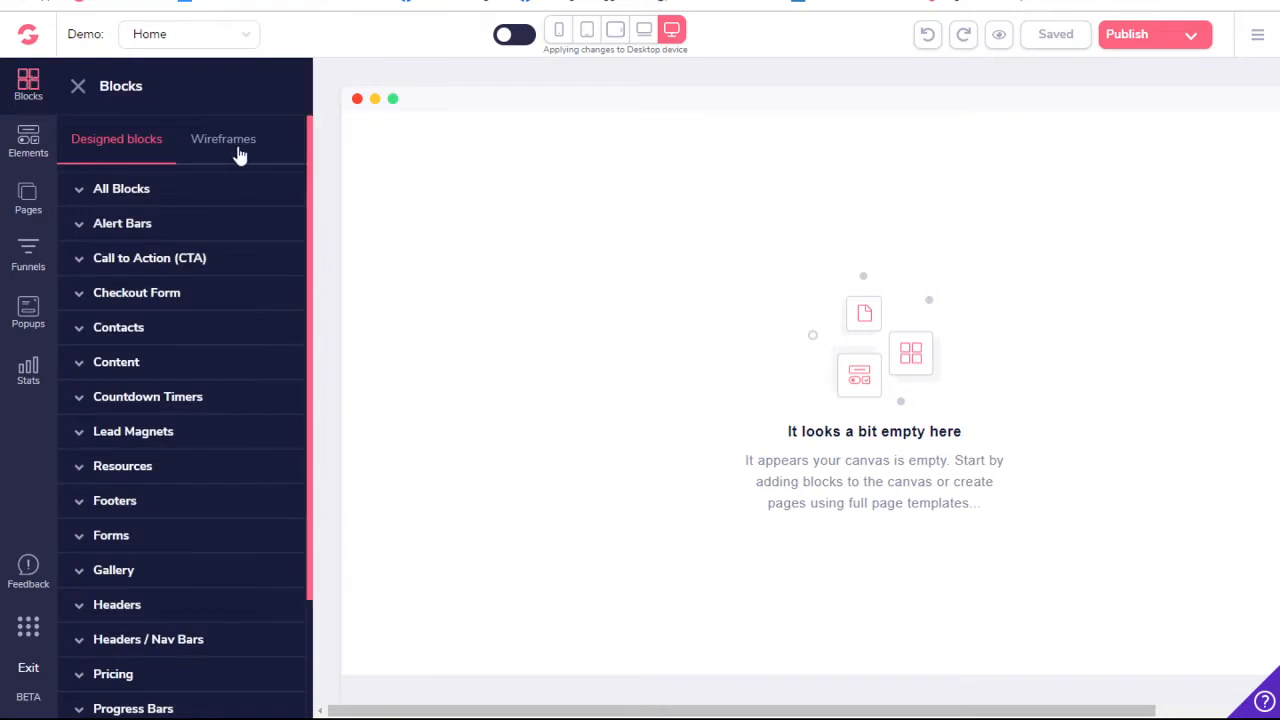
pyautogui.click(118, 222)
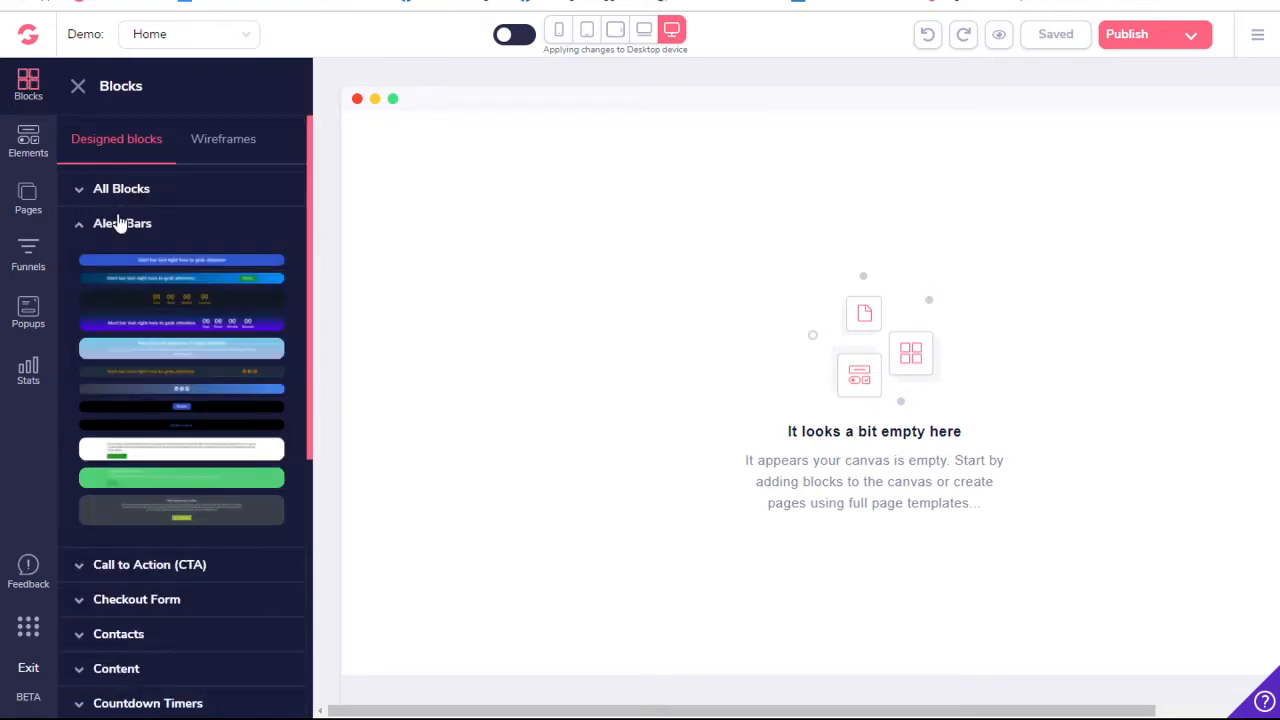
pyautogui.click(118, 222)
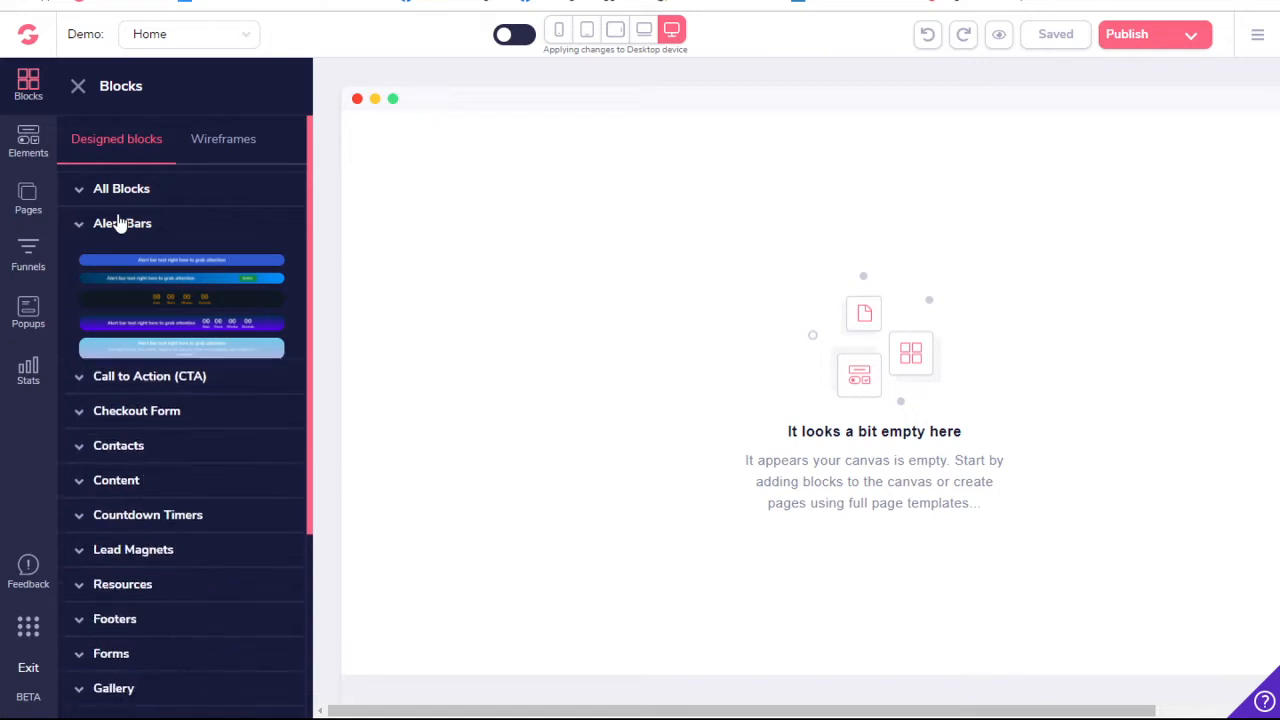
pyautogui.click(118, 222)
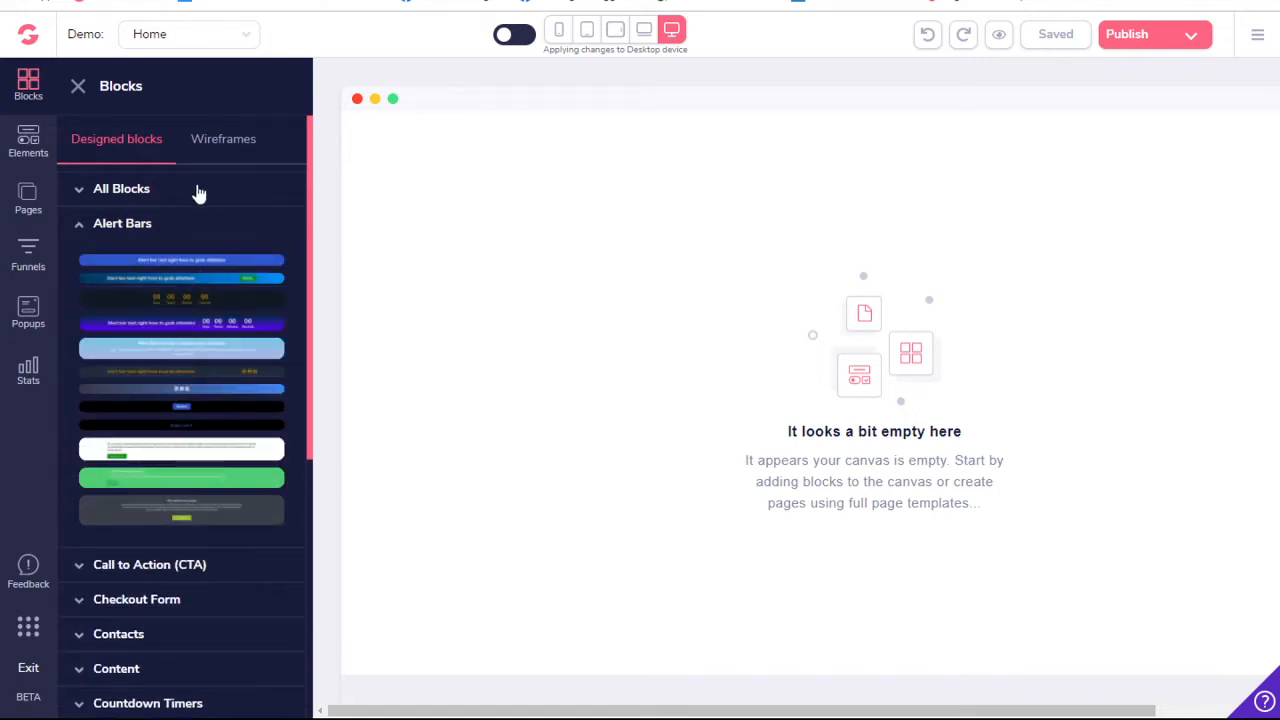
# - Add three single-column blocks from the Empty wireframes to the page, stacked one below another
pyautogui.click(230, 142)
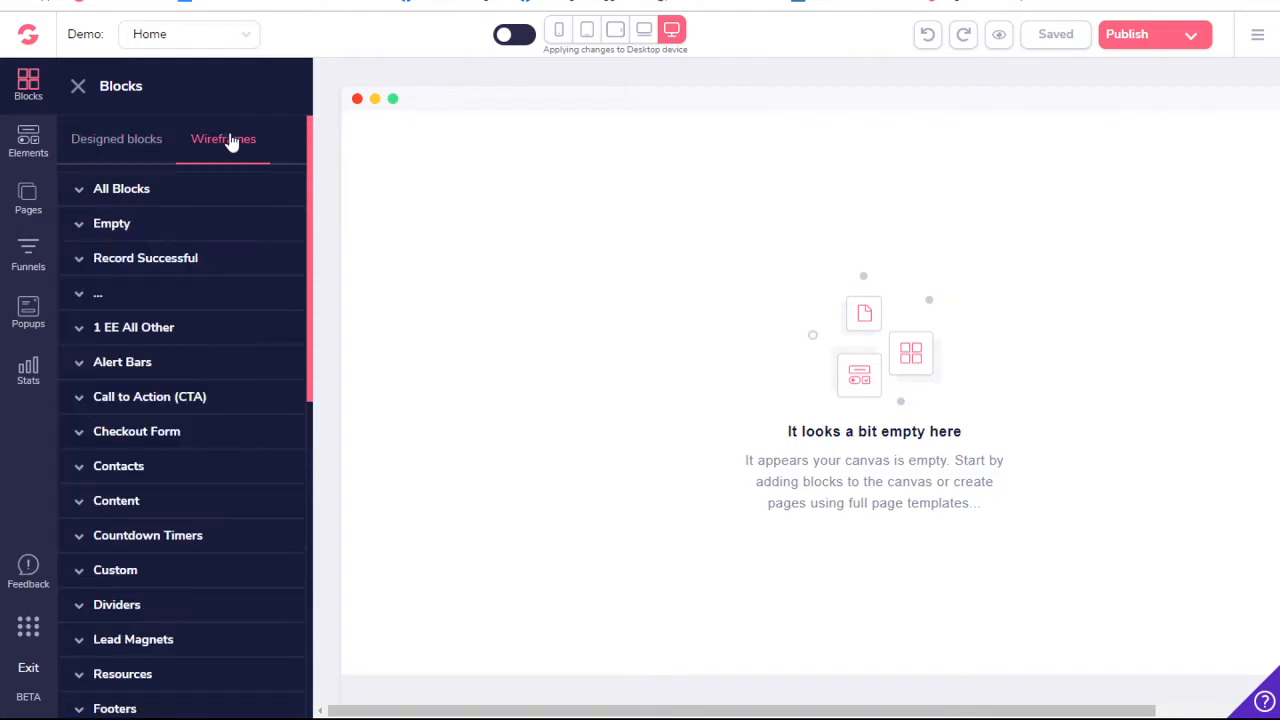
pyautogui.click(147, 224)
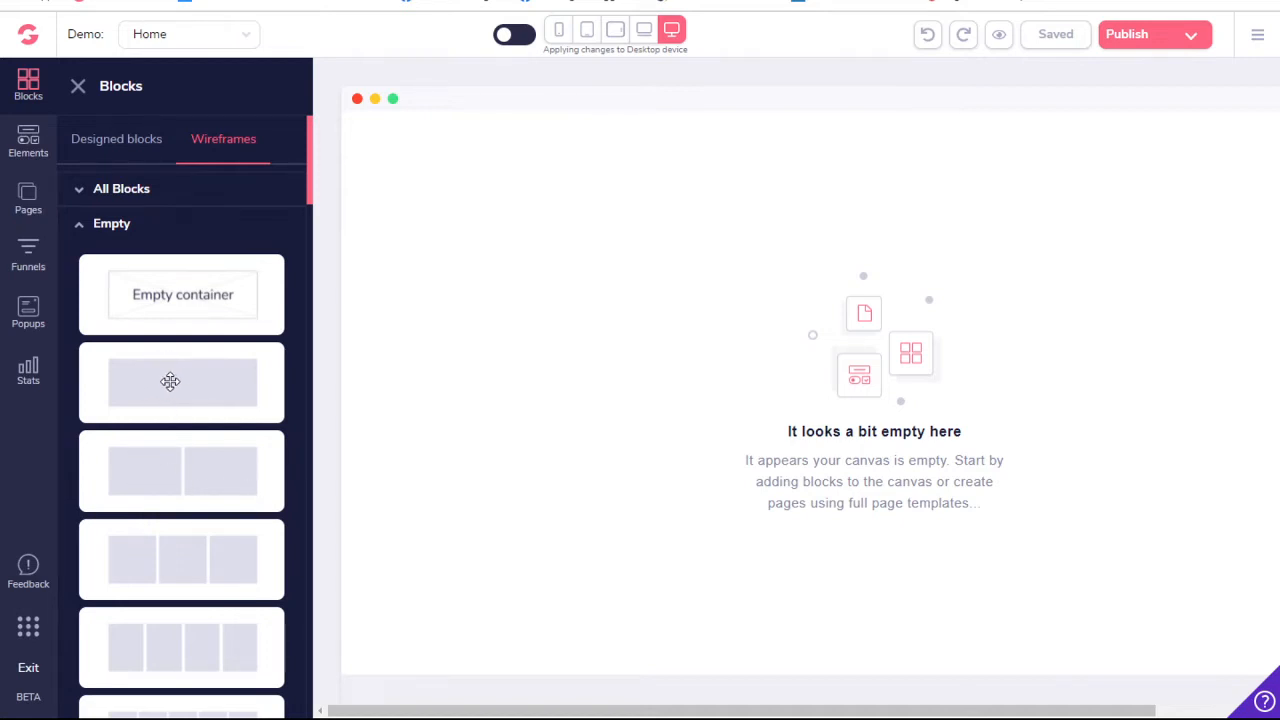
pyautogui.moveTo(170, 381); pyautogui.dragTo(543, 205)
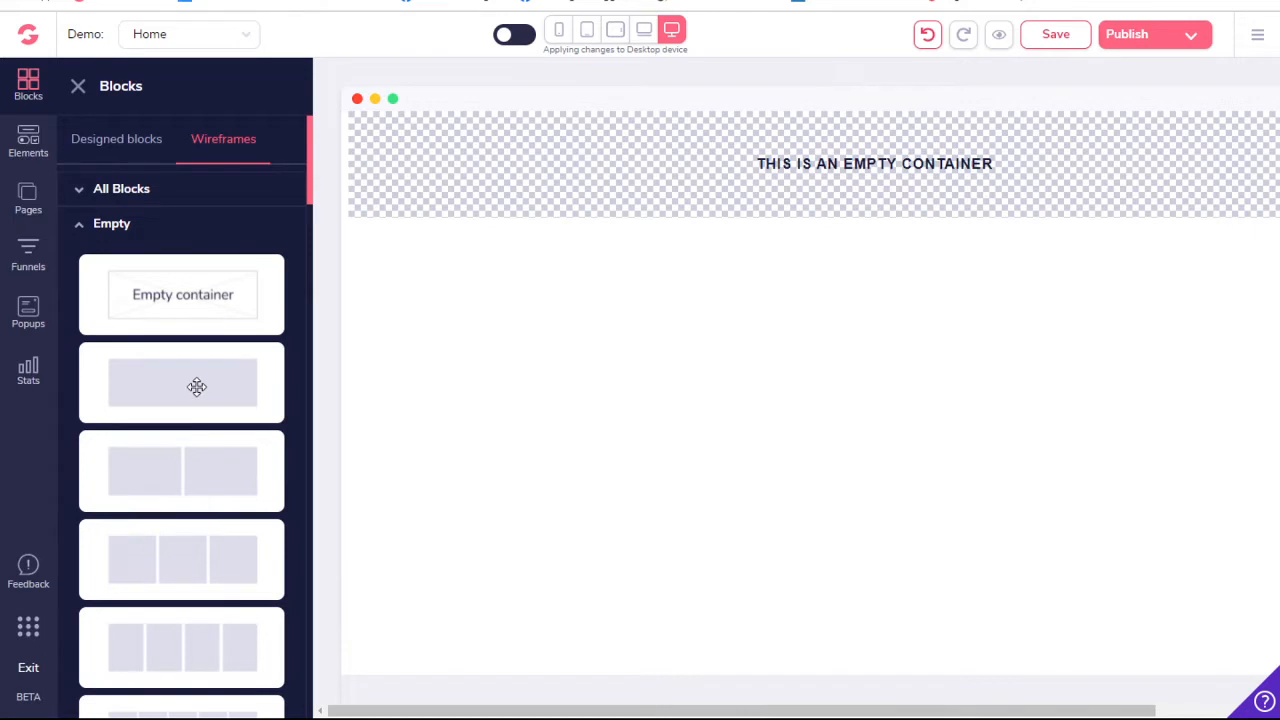
pyautogui.moveTo(197, 387); pyautogui.dragTo(556, 390)
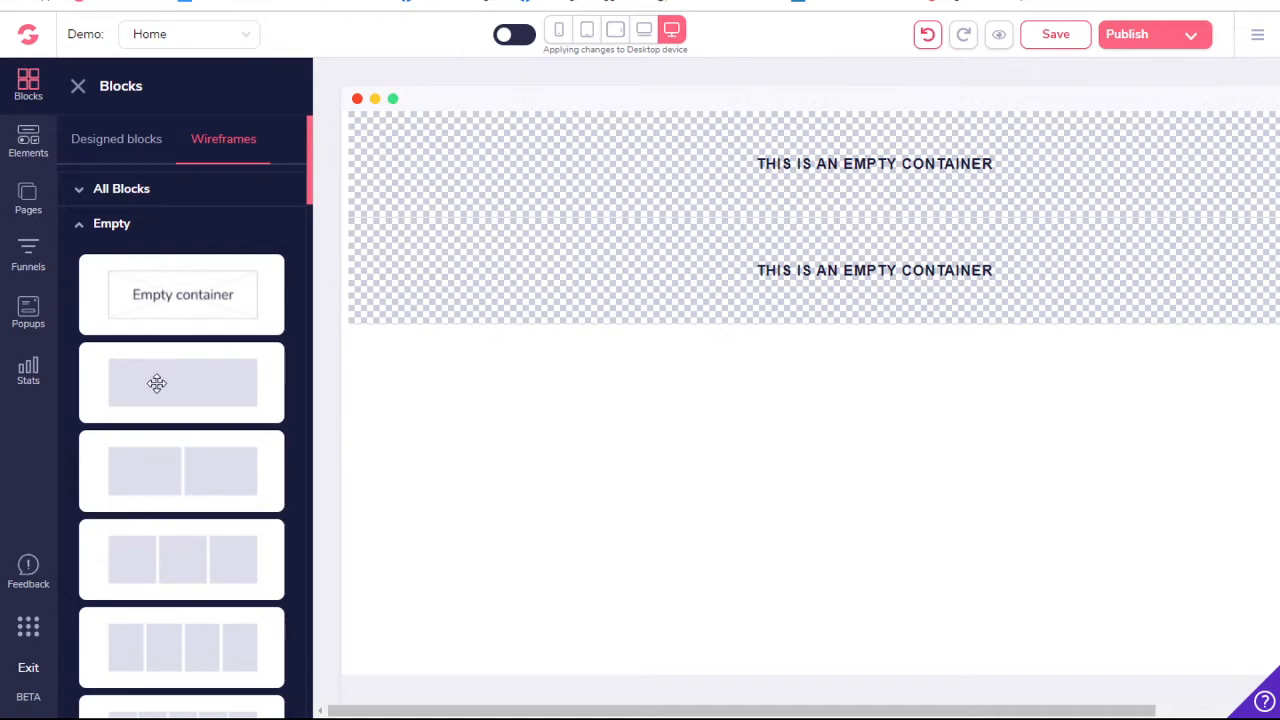
pyautogui.moveTo(157, 383); pyautogui.dragTo(532, 480)
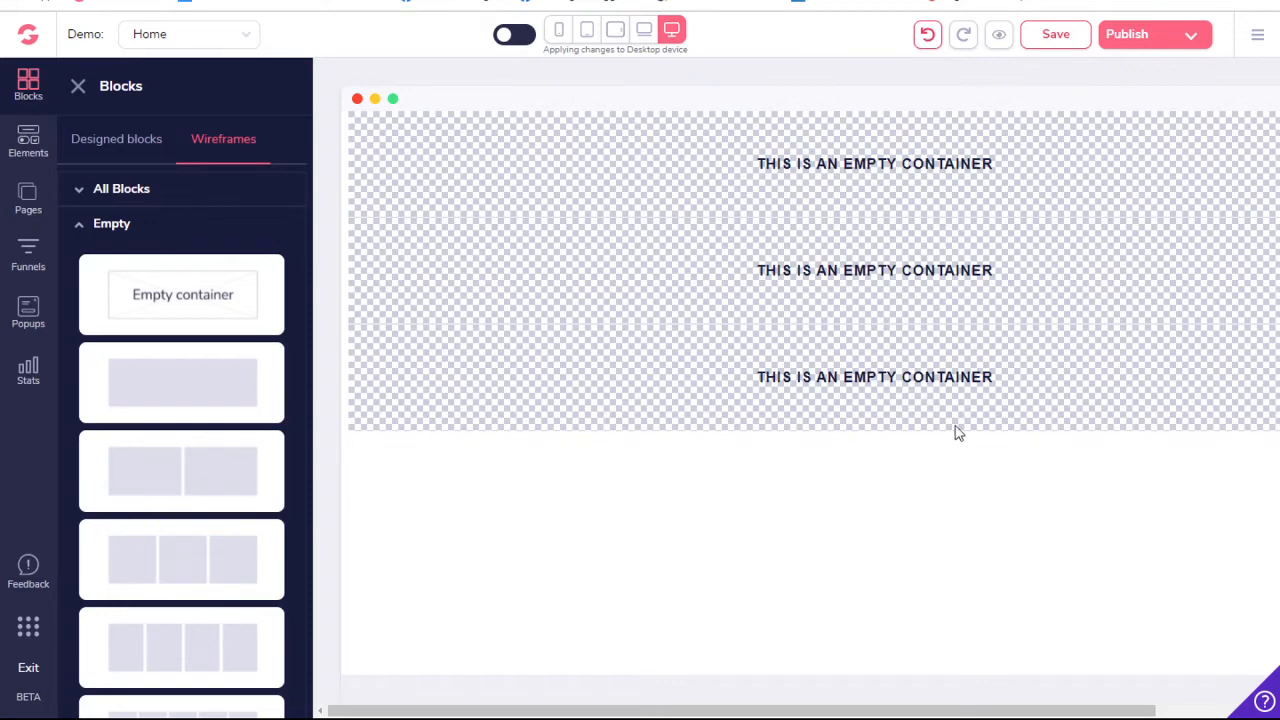
# - Add an H1 heading element to the first empty container on the page
pyautogui.click(580, 300)
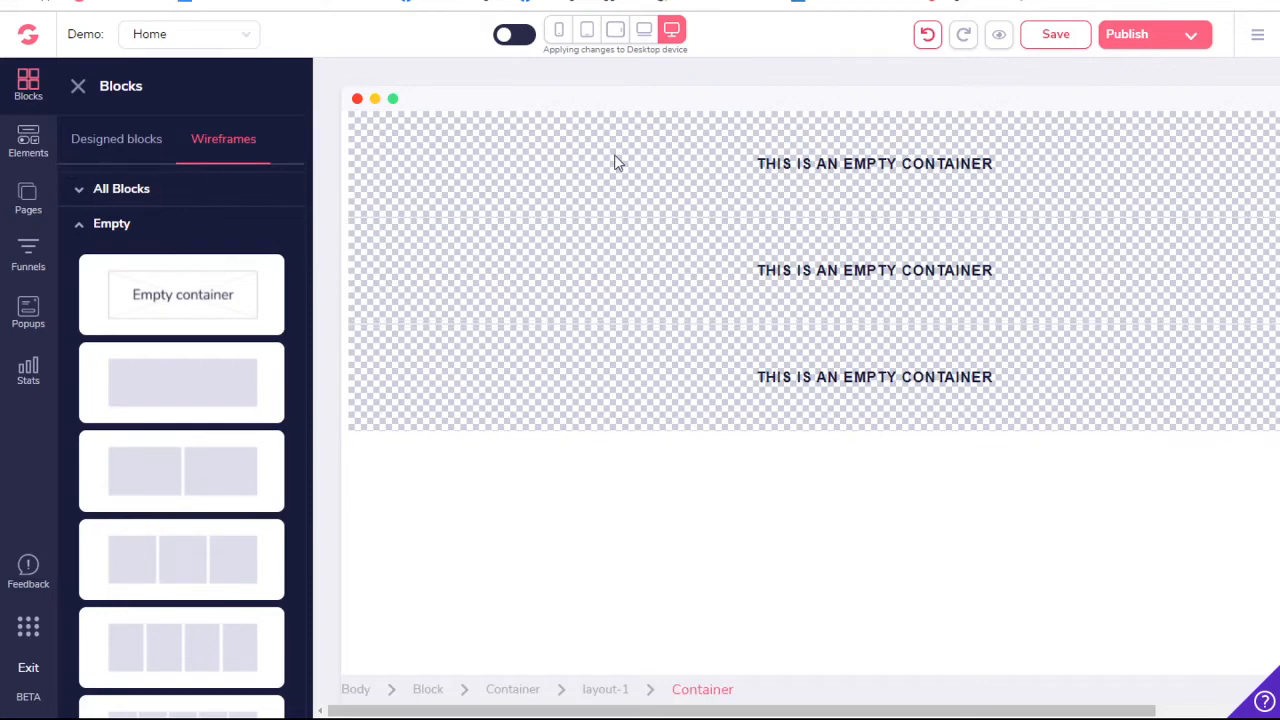
pyautogui.click(363, 136)
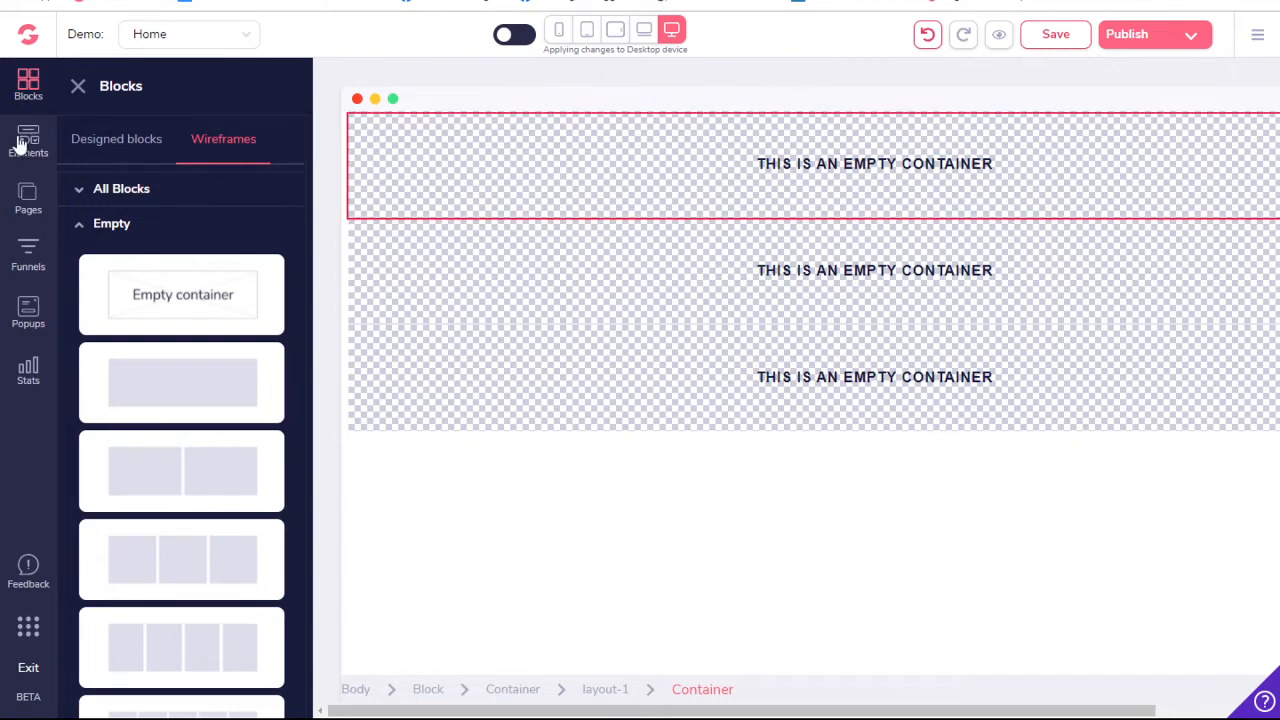
pyautogui.click(22, 142)
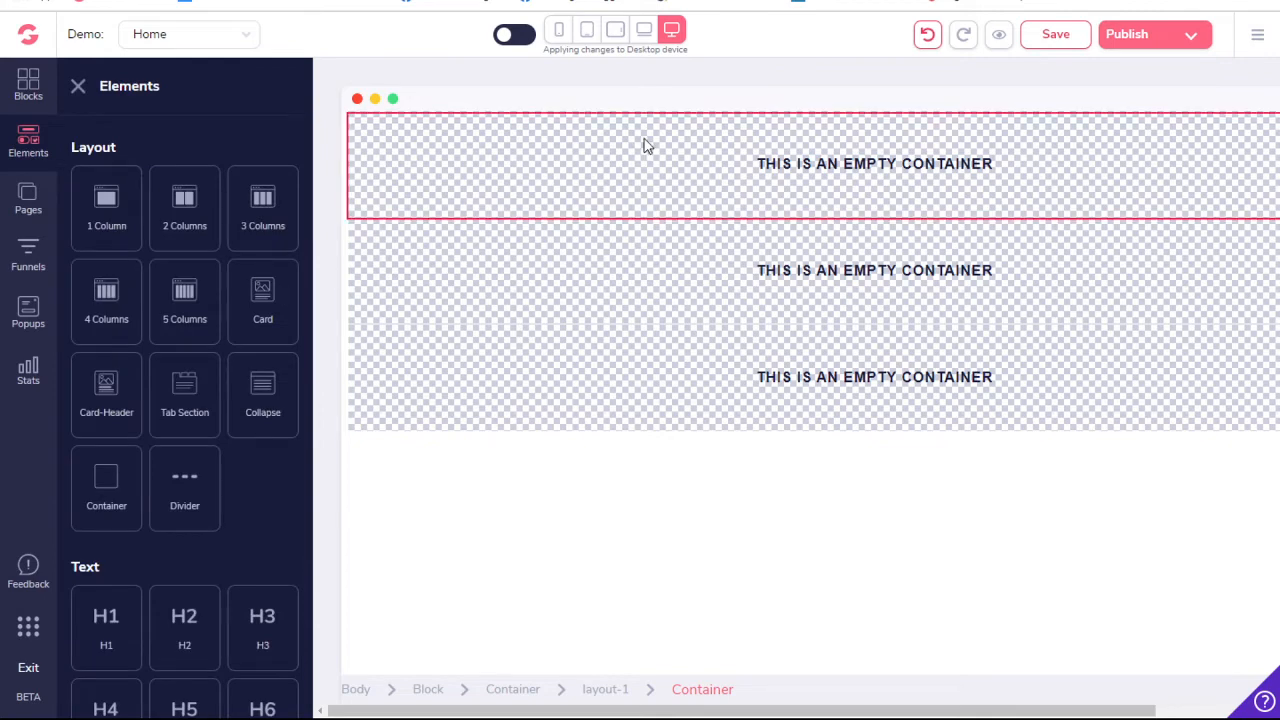
pyautogui.scroll(-3, 177, 550)
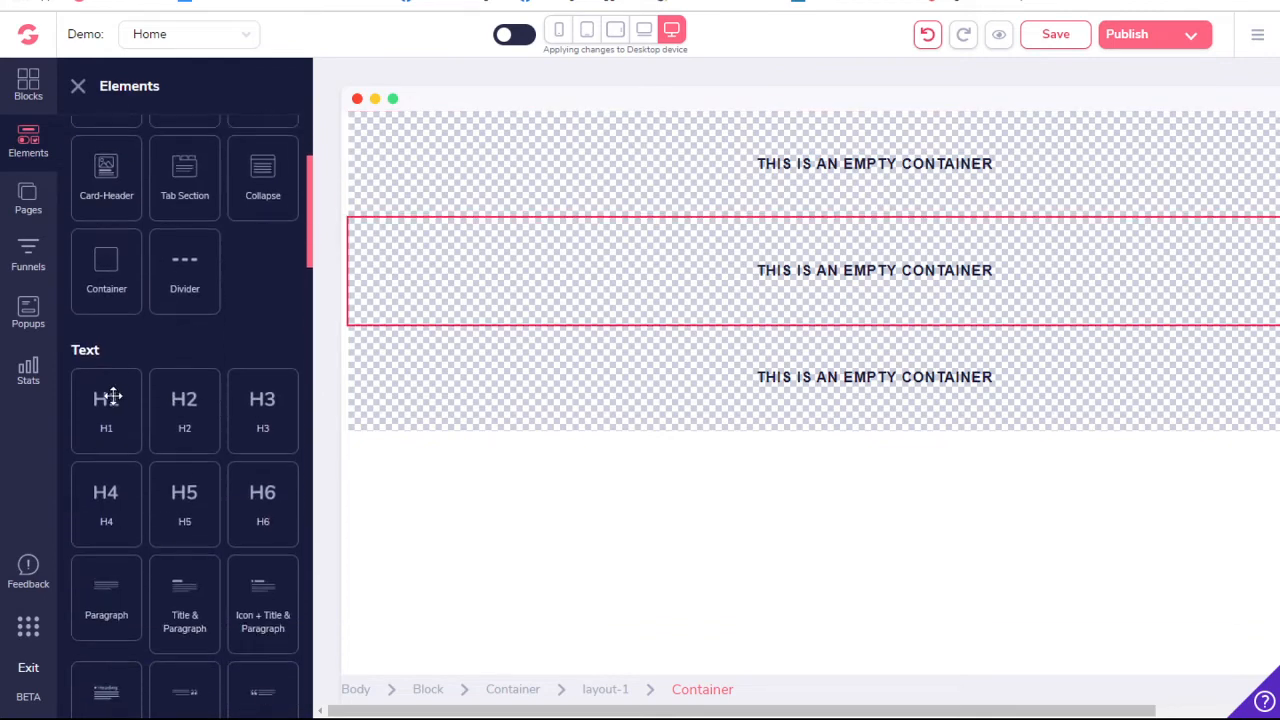
pyautogui.moveTo(95, 425); pyautogui.dragTo(418, 157)
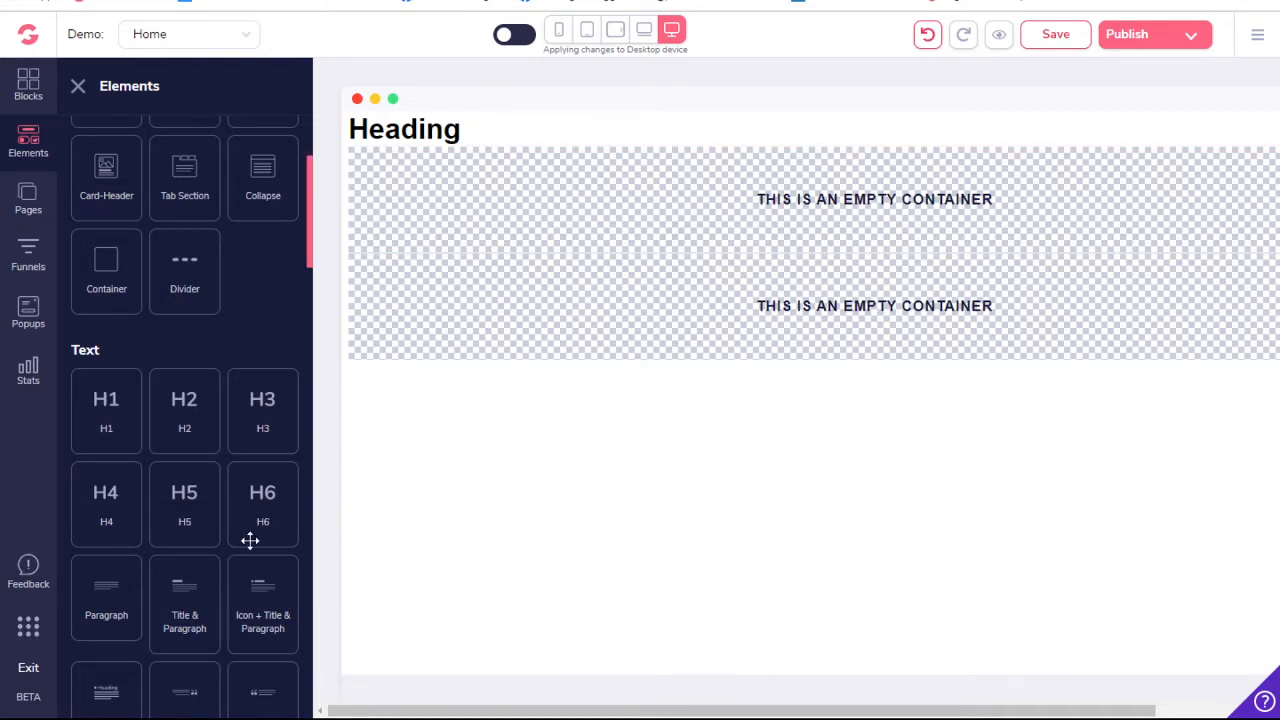
# - Add a Video Player element from the Media elements above the heading in the first container
pyautogui.scroll(-6, 192, 546)
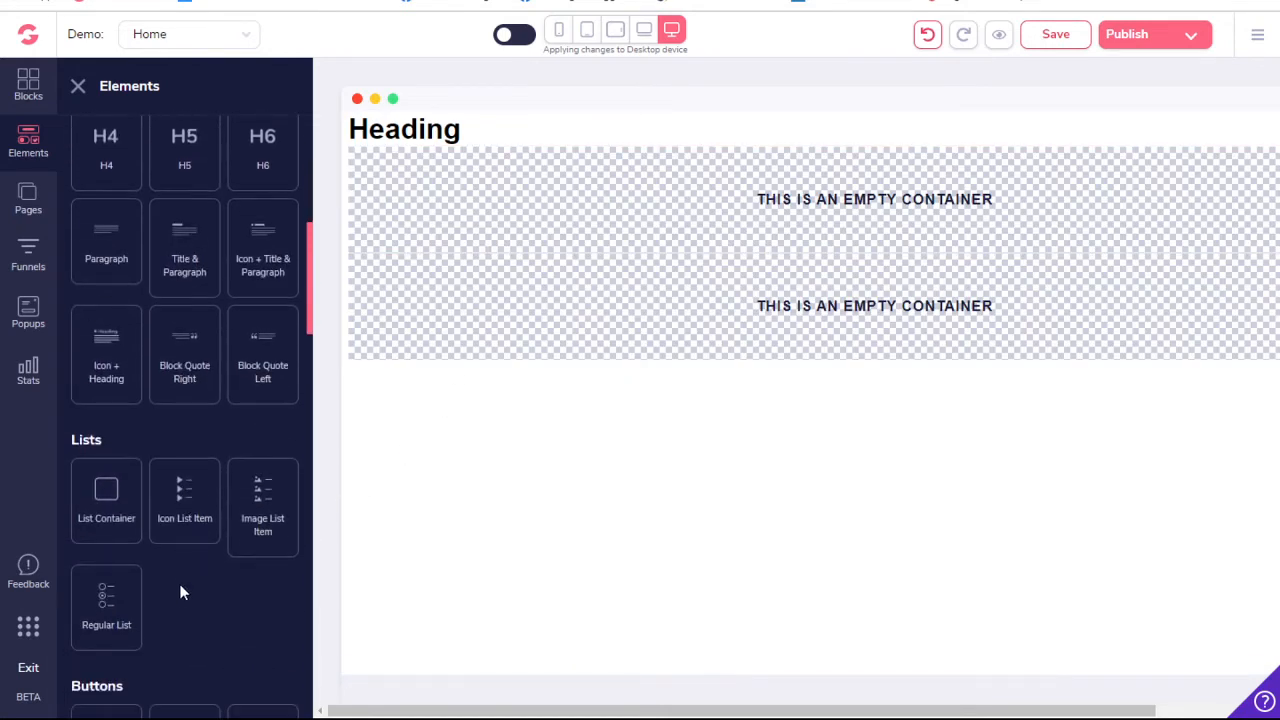
pyautogui.scroll(-5, 176, 594)
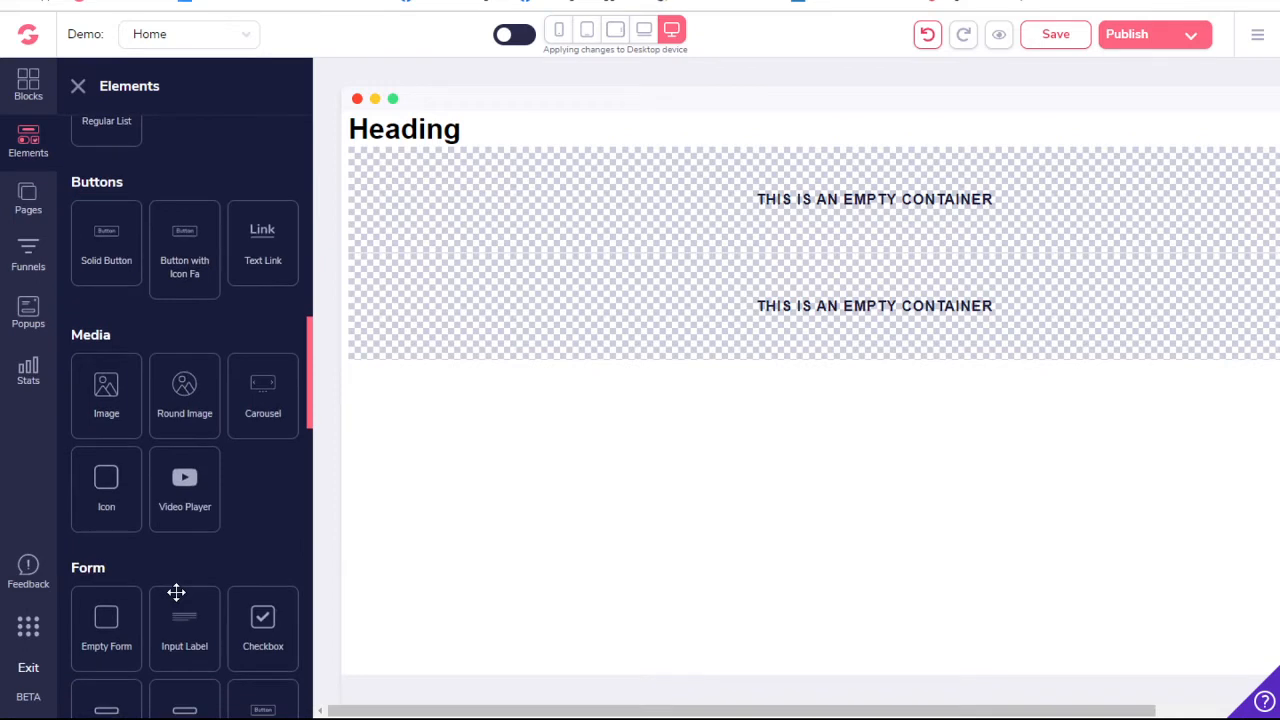
pyautogui.scroll(1, 176, 594)
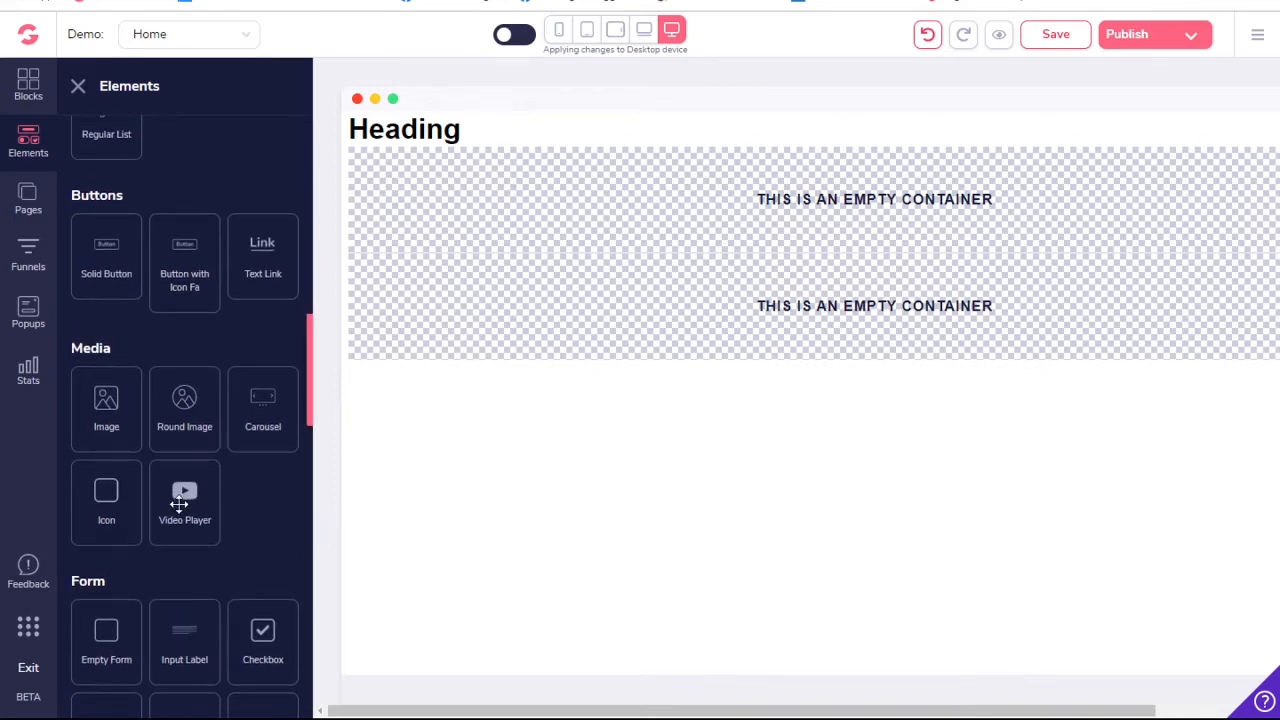
pyautogui.moveTo(179, 503); pyautogui.dragTo(528, 214)
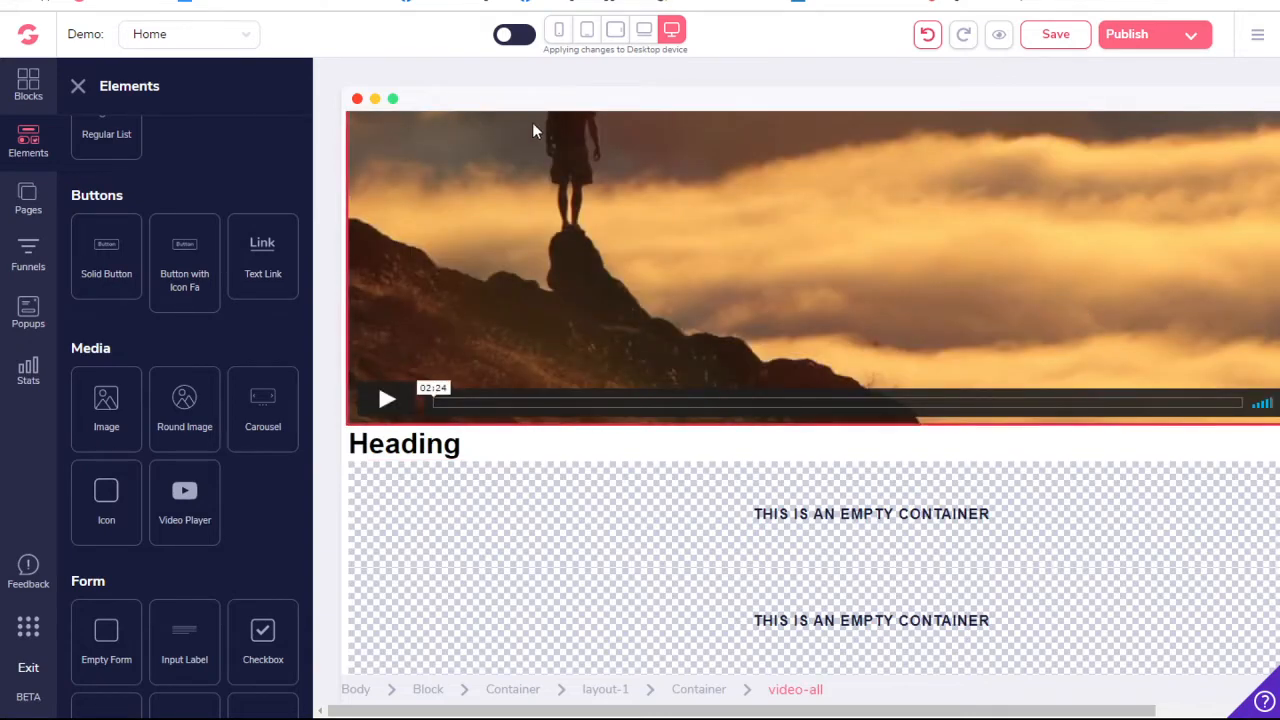
pyautogui.click(76, 90)
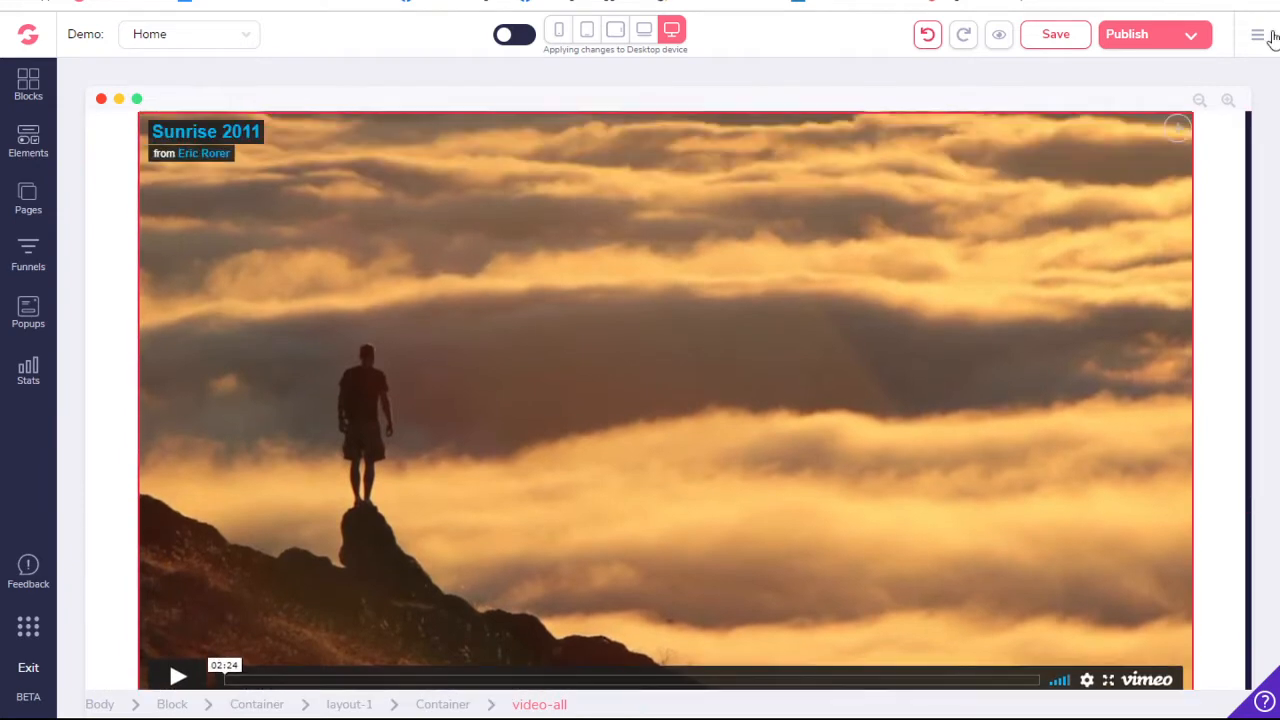
# - Move the video player out of the heading's container and into the container directly below the heading
pyautogui.moveTo(1180, 133); pyautogui.dragTo(1088, 619)
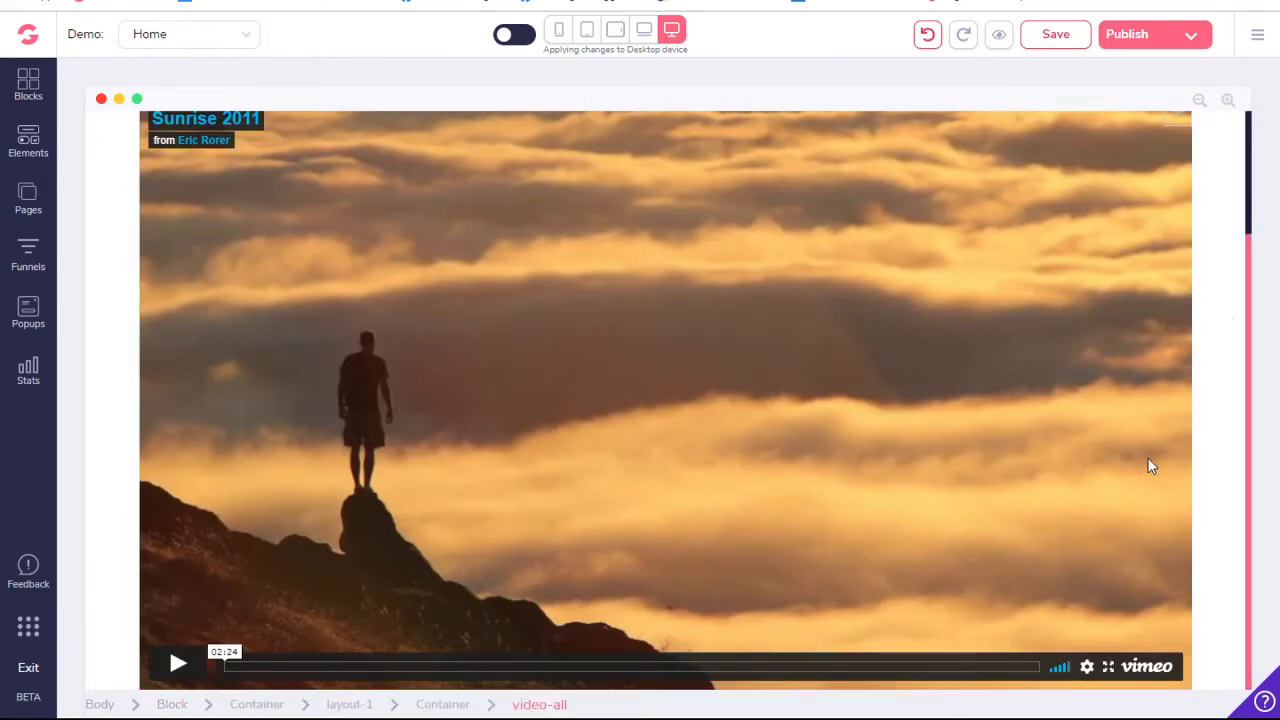
pyautogui.scroll(3, 1146, 468)
pyautogui.scroll(-3, 1146, 468)
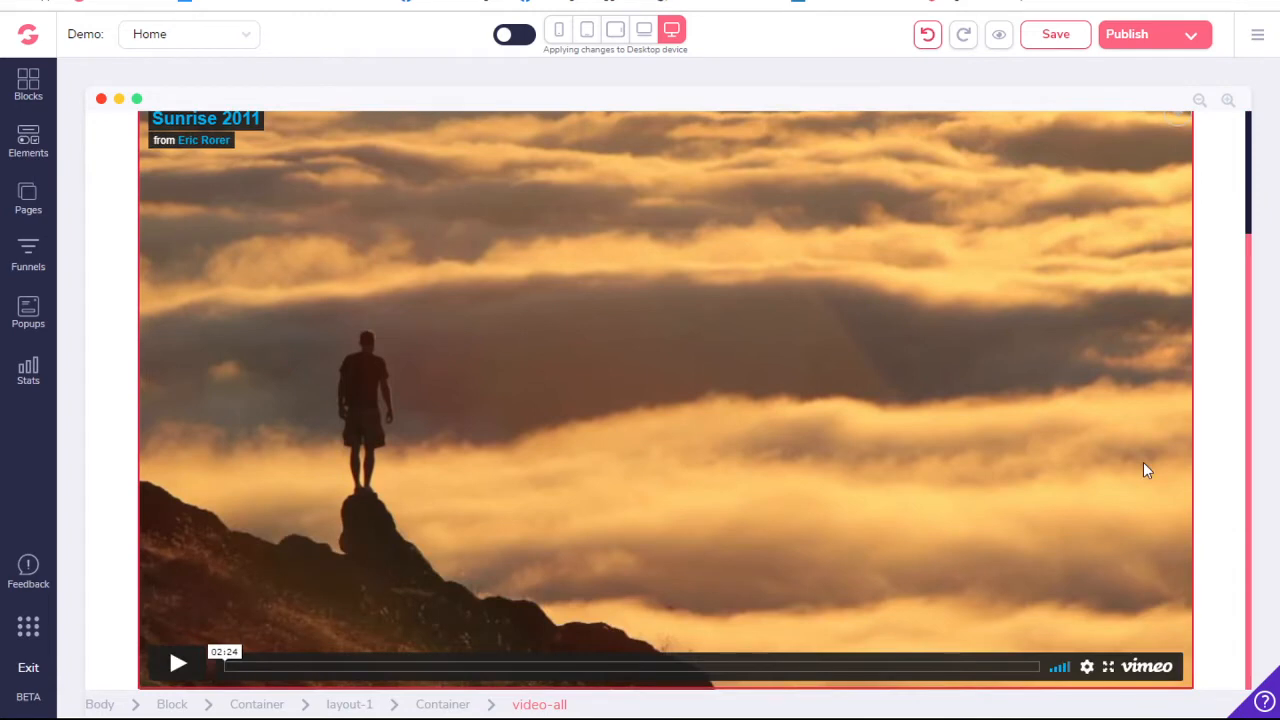
pyautogui.scroll(3, 1146, 468)
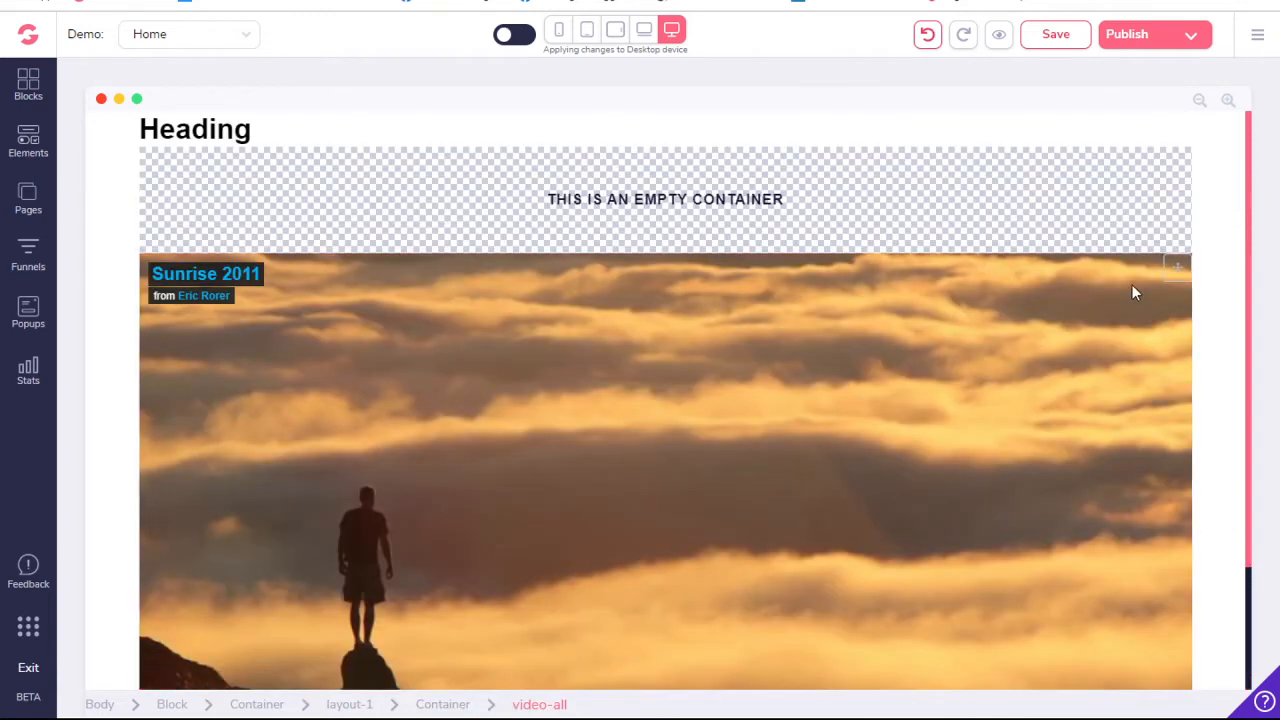
pyautogui.moveTo(1177, 272); pyautogui.dragTo(1180, 209)
pyautogui.moveTo(1177, 271); pyautogui.dragTo(1166, 186)
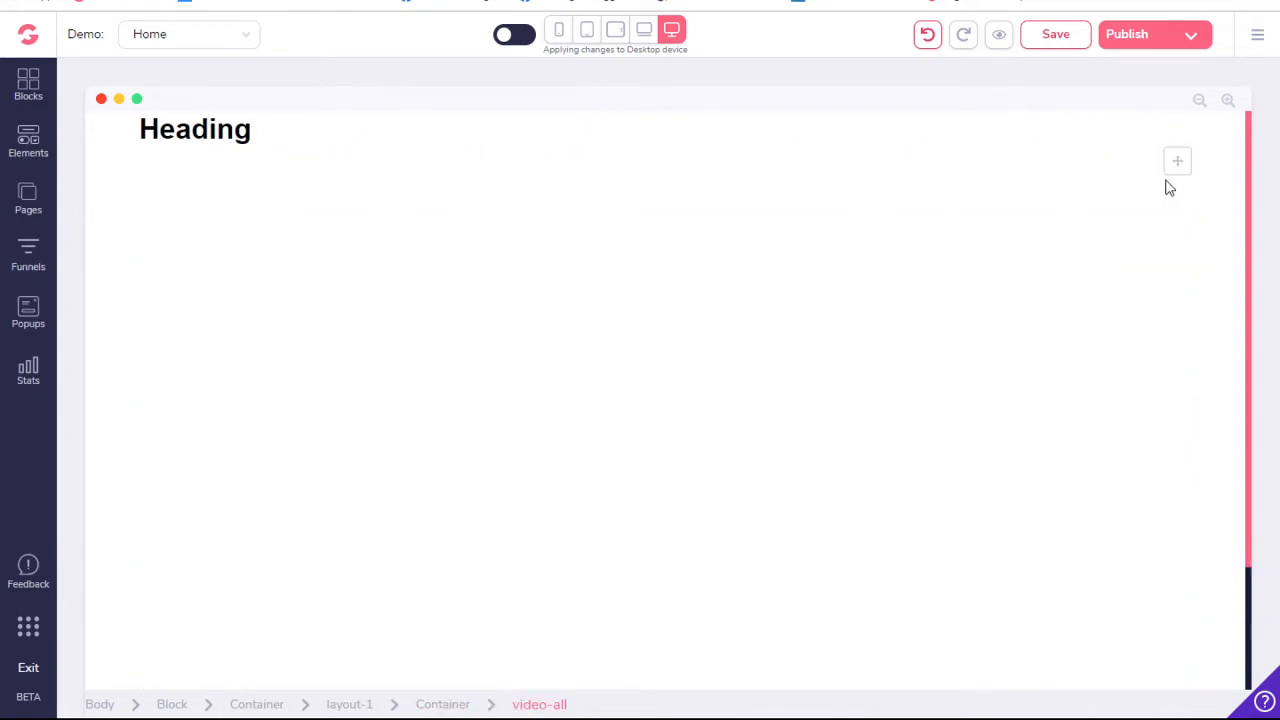
pyautogui.scroll(-2, 1036, 298)
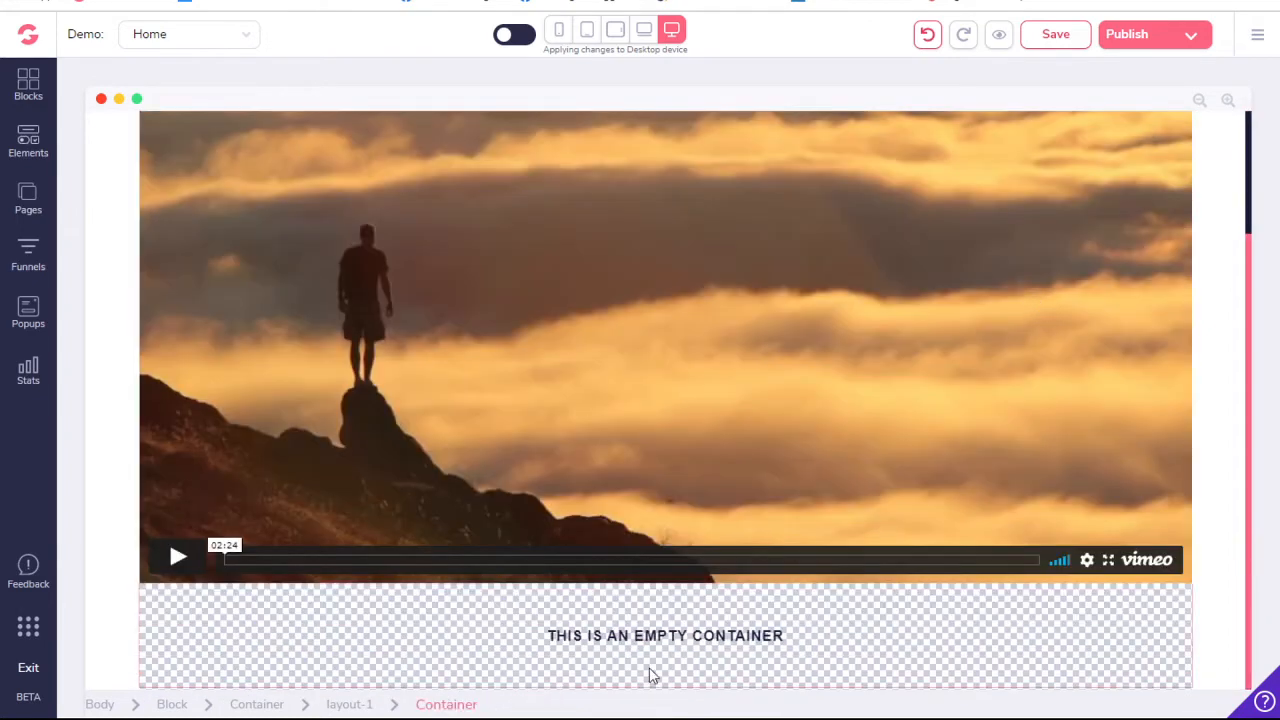
# - Add a Solid Button element to the empty container below the video, and close the element library
pyautogui.click(30, 143)
pyautogui.scroll(-6, 202, 562)
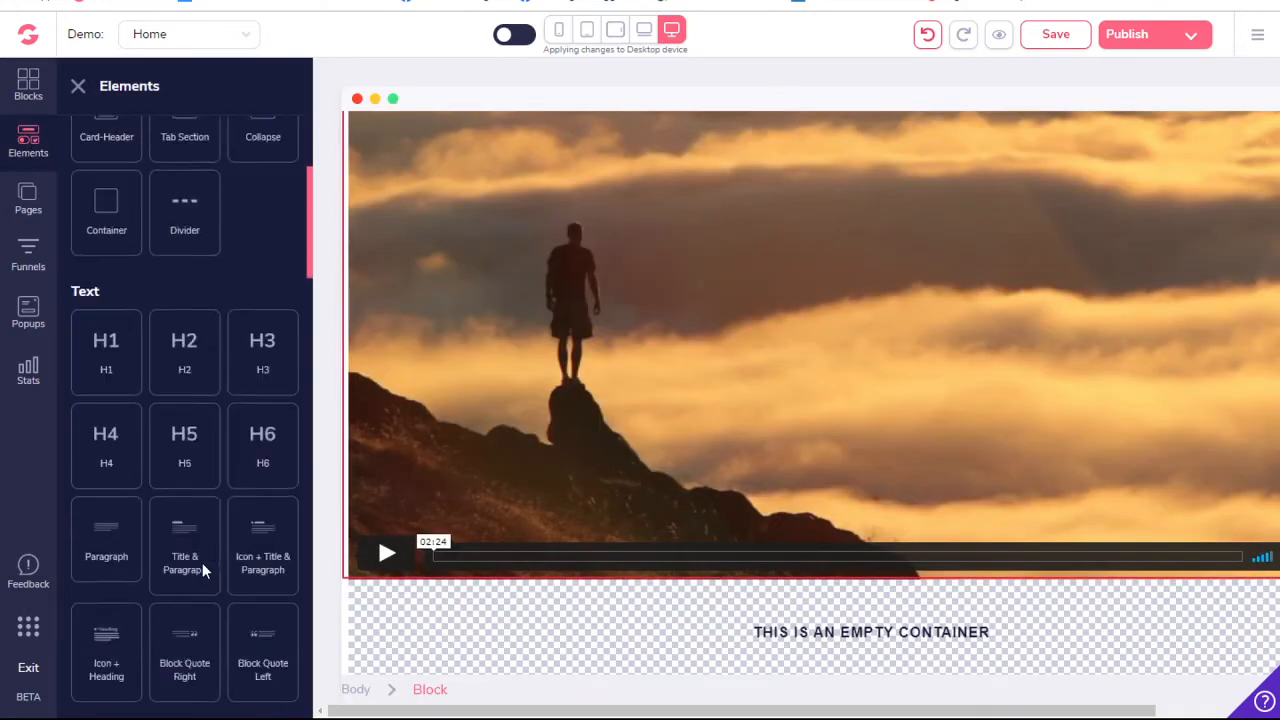
pyautogui.scroll(-4, 202, 562)
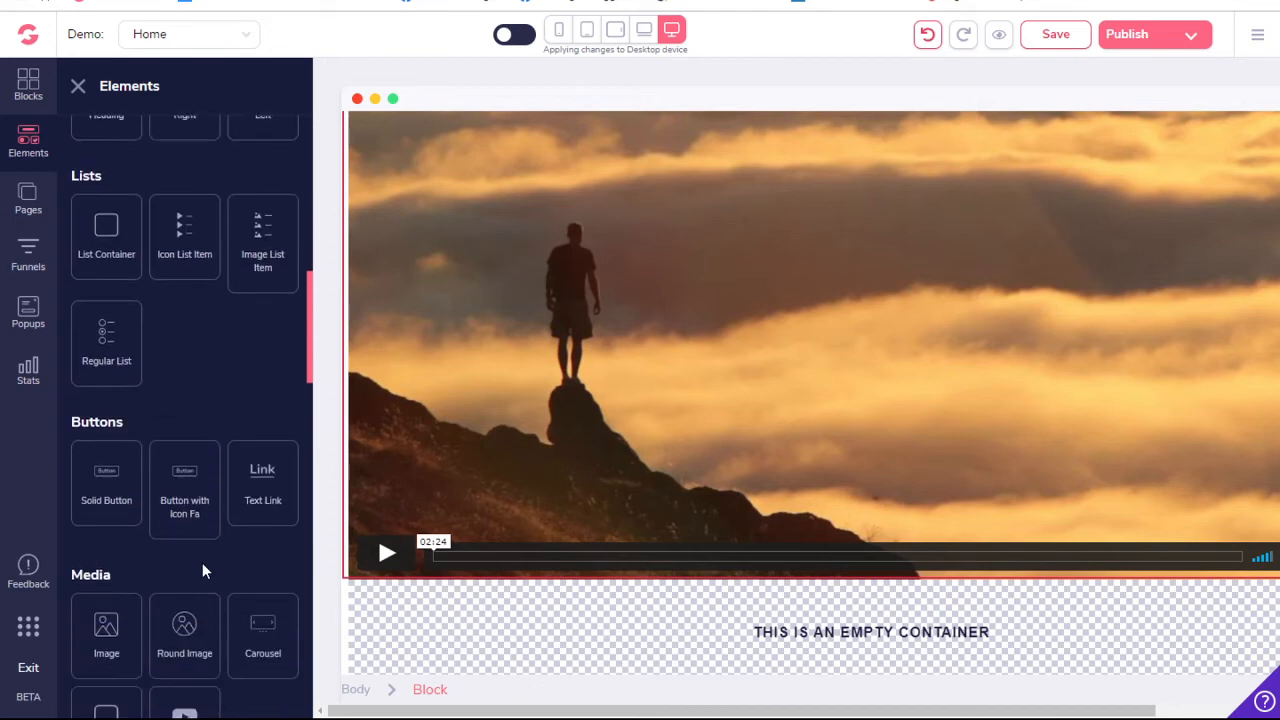
pyautogui.scroll(-10, 202, 562)
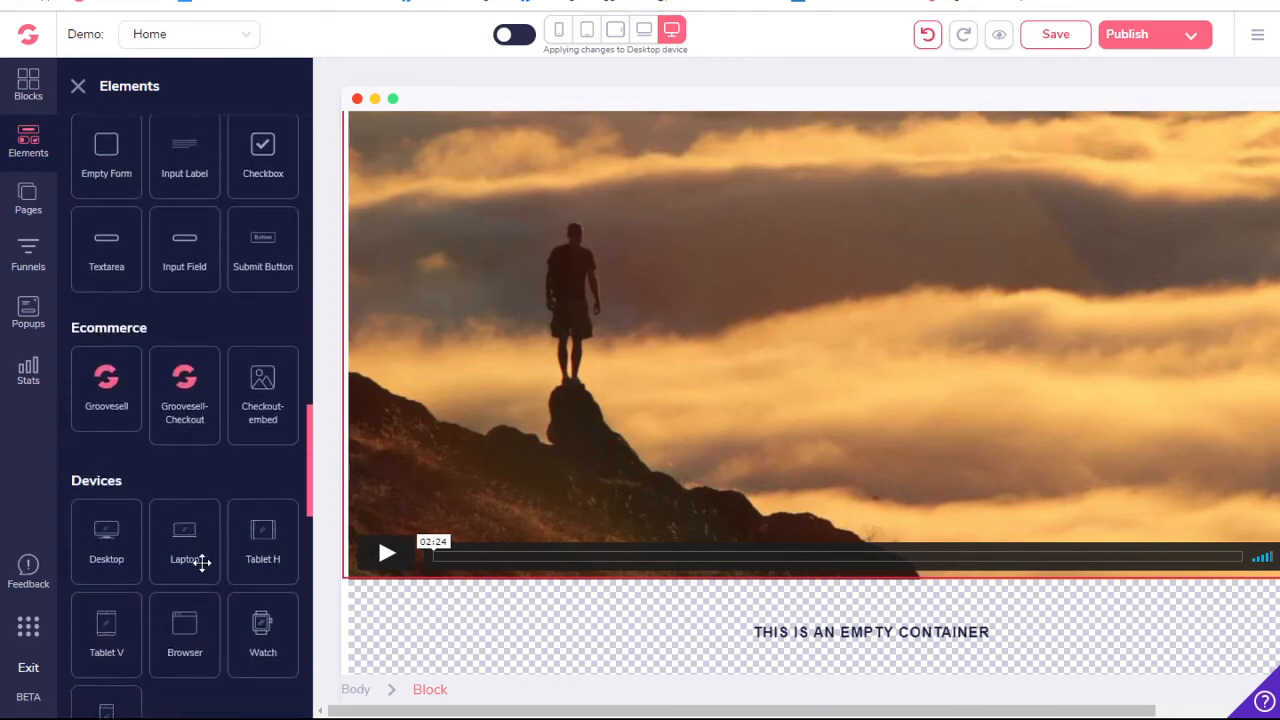
pyautogui.scroll(-4, 202, 562)
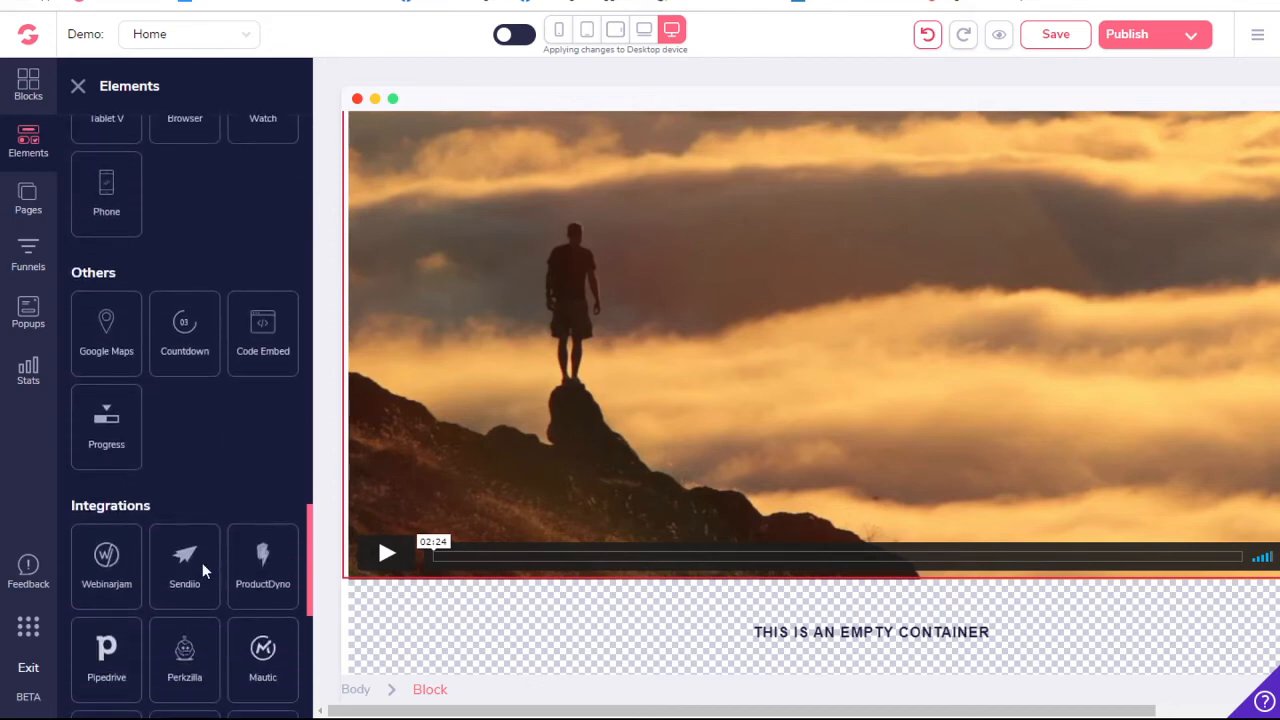
pyautogui.scroll(6, 202, 562)
pyautogui.scroll(8, 202, 562)
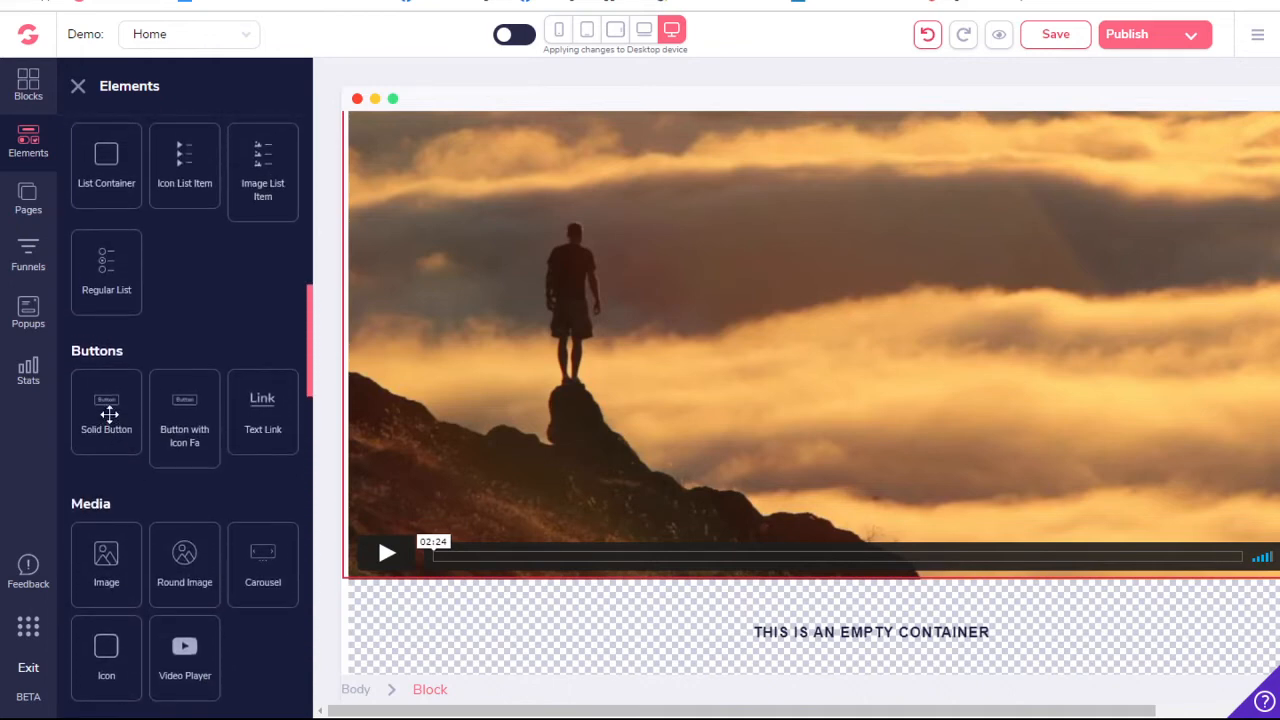
pyautogui.moveTo(106, 410); pyautogui.dragTo(470, 680)
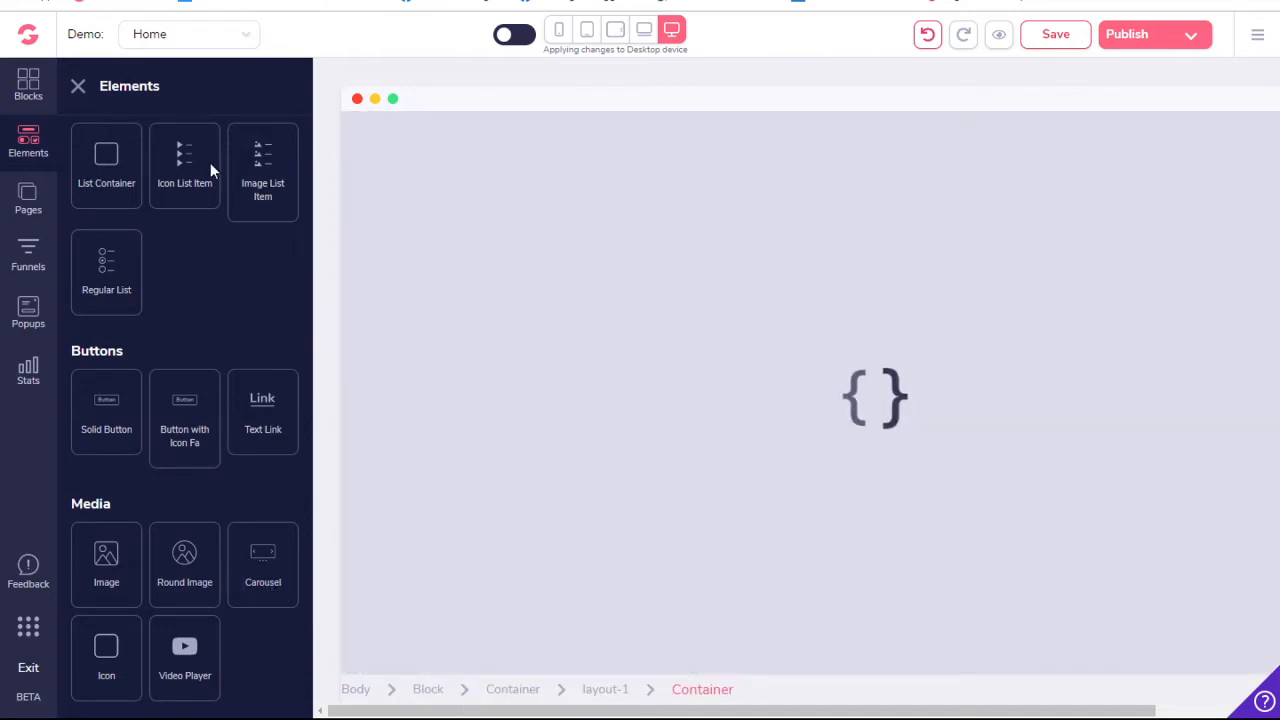
pyautogui.click(78, 87)
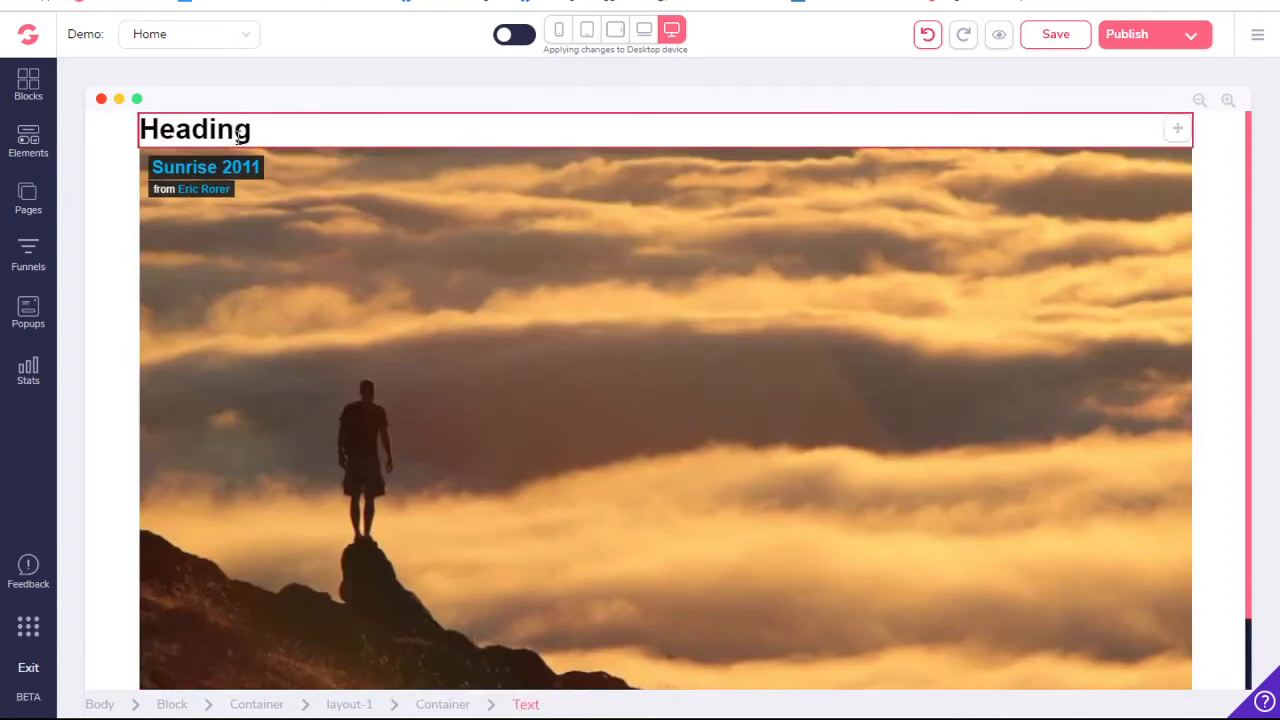
# - Replace the heading text with "Building your website with GrooveFunnels"
pyautogui.doubleClick(238, 132)
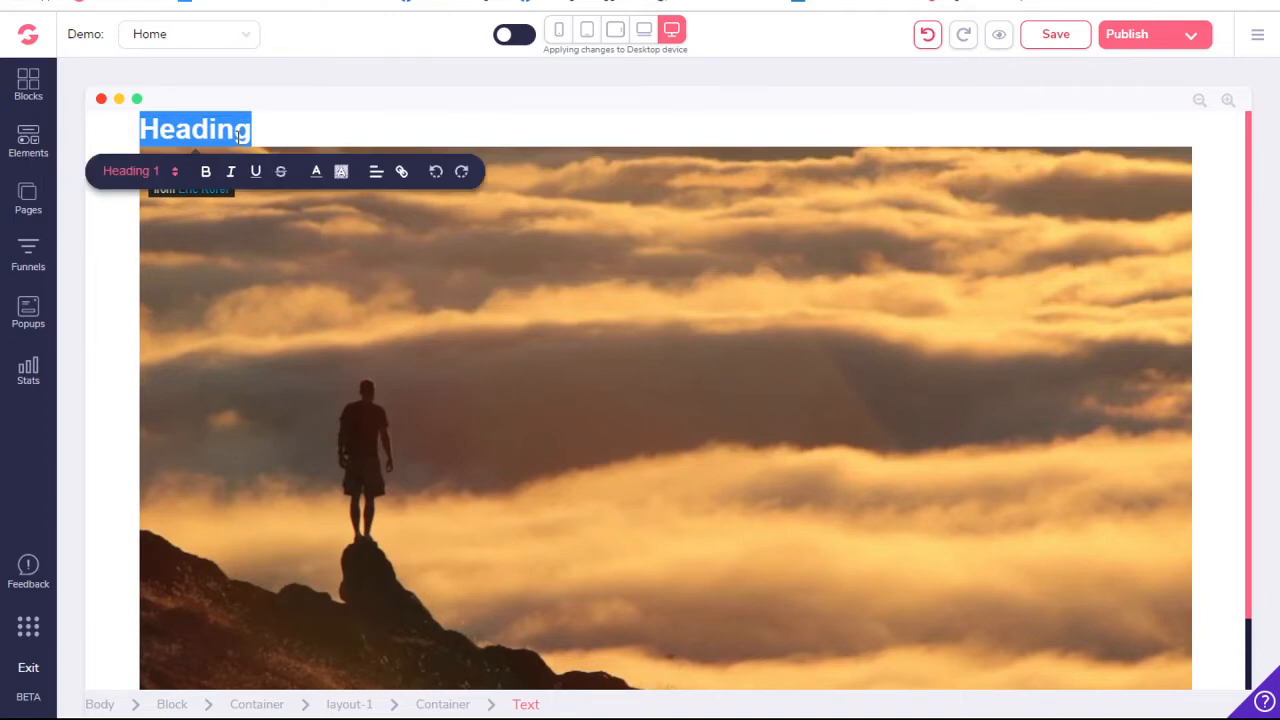
pyautogui.write('Buil')
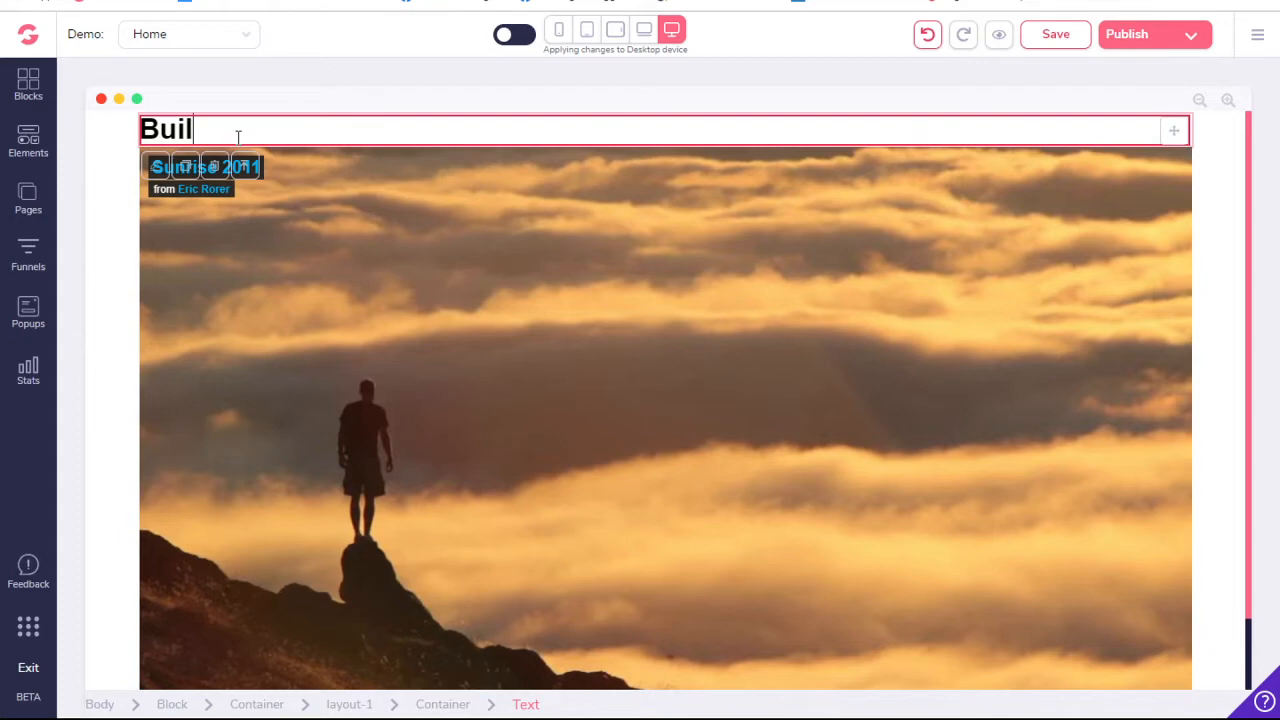
pyautogui.write('ding your ')
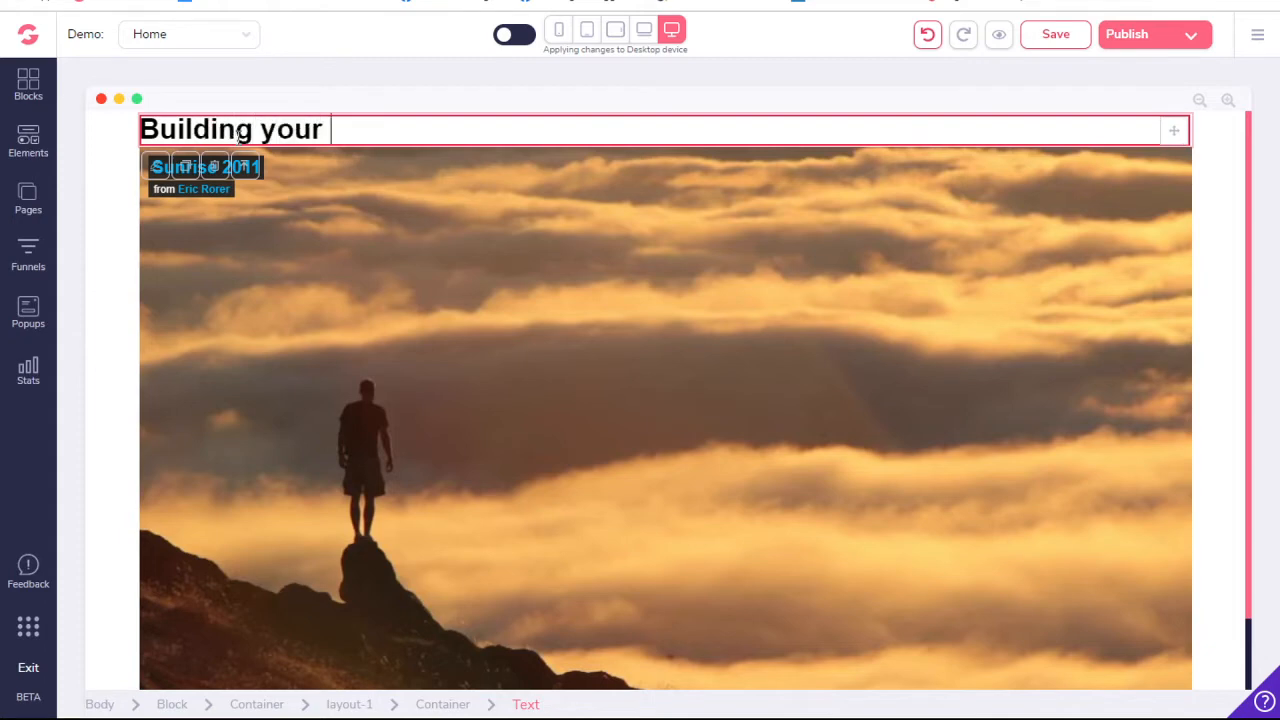
pyautogui.write('website wi')
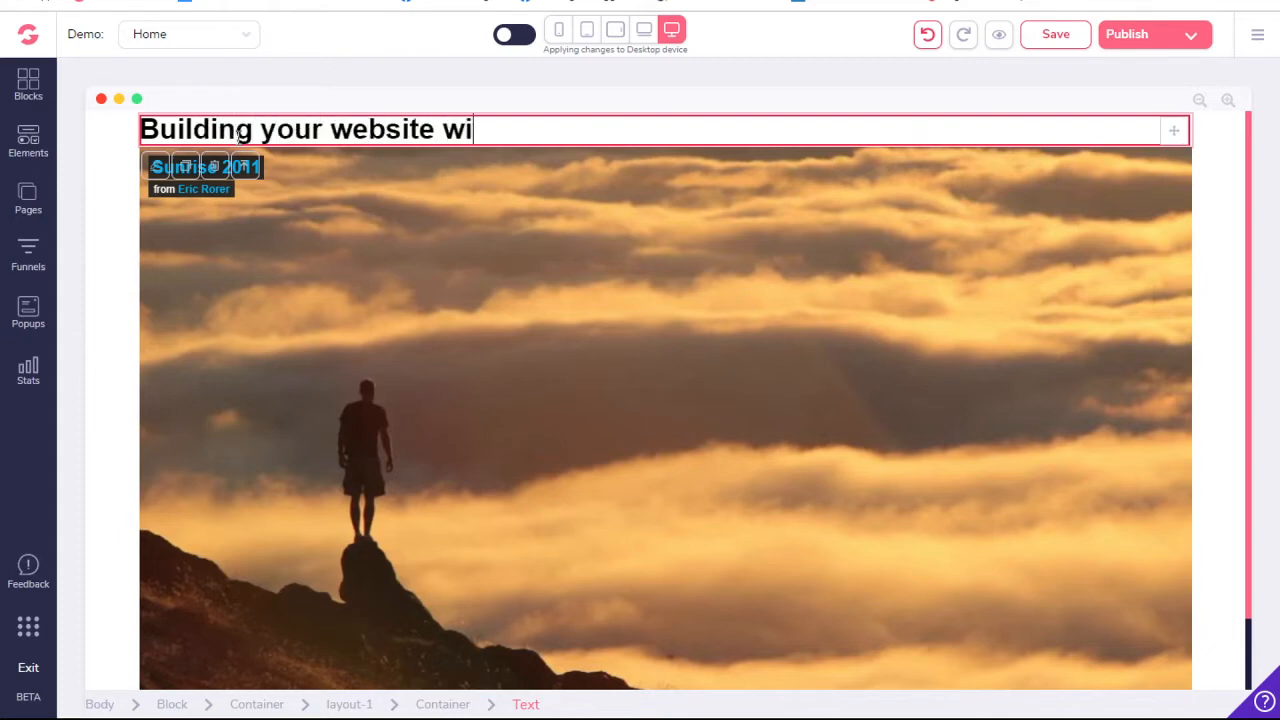
pyautogui.write('th Groov')
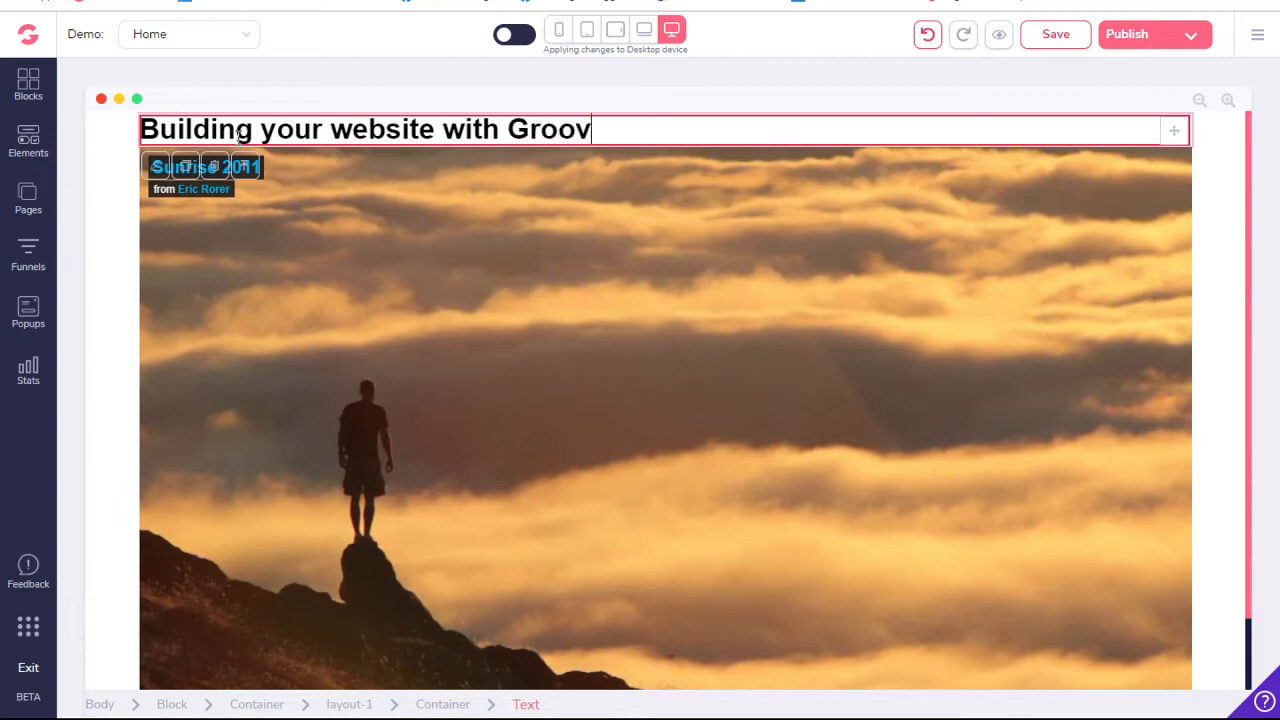
pyautogui.write('eFune')
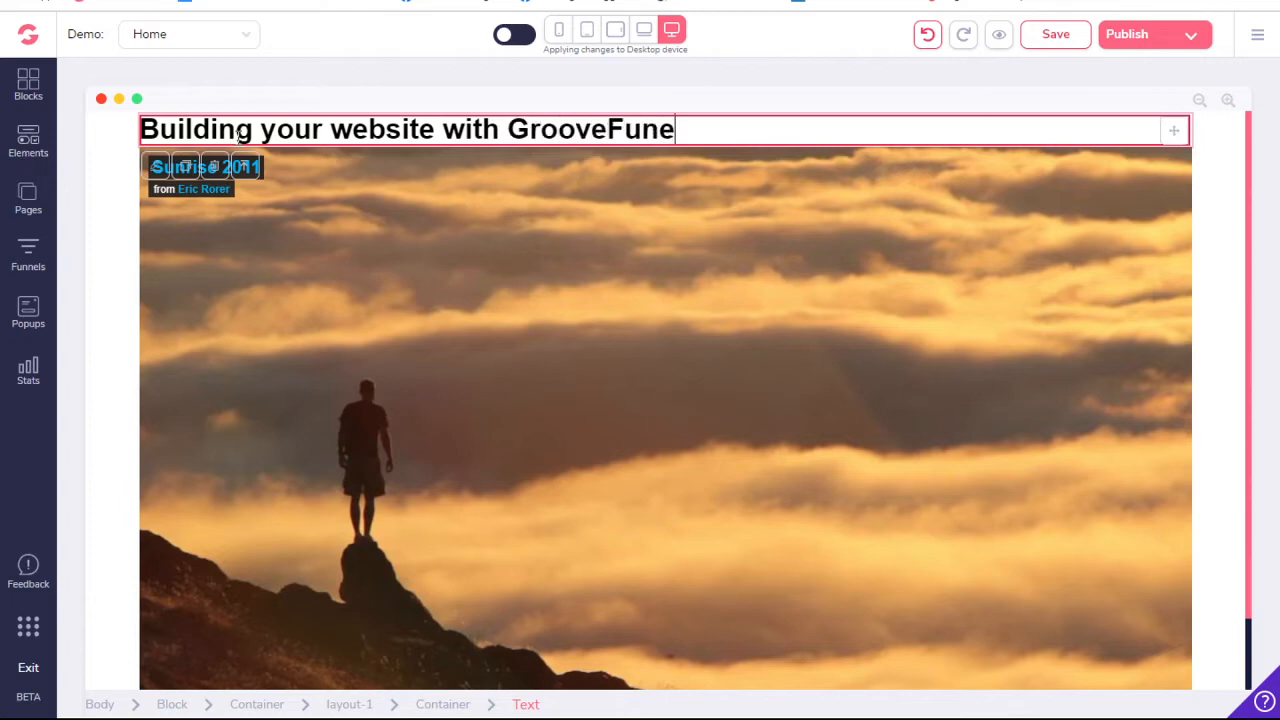
pyautogui.press('BackSpace')
pyautogui.write('nels')
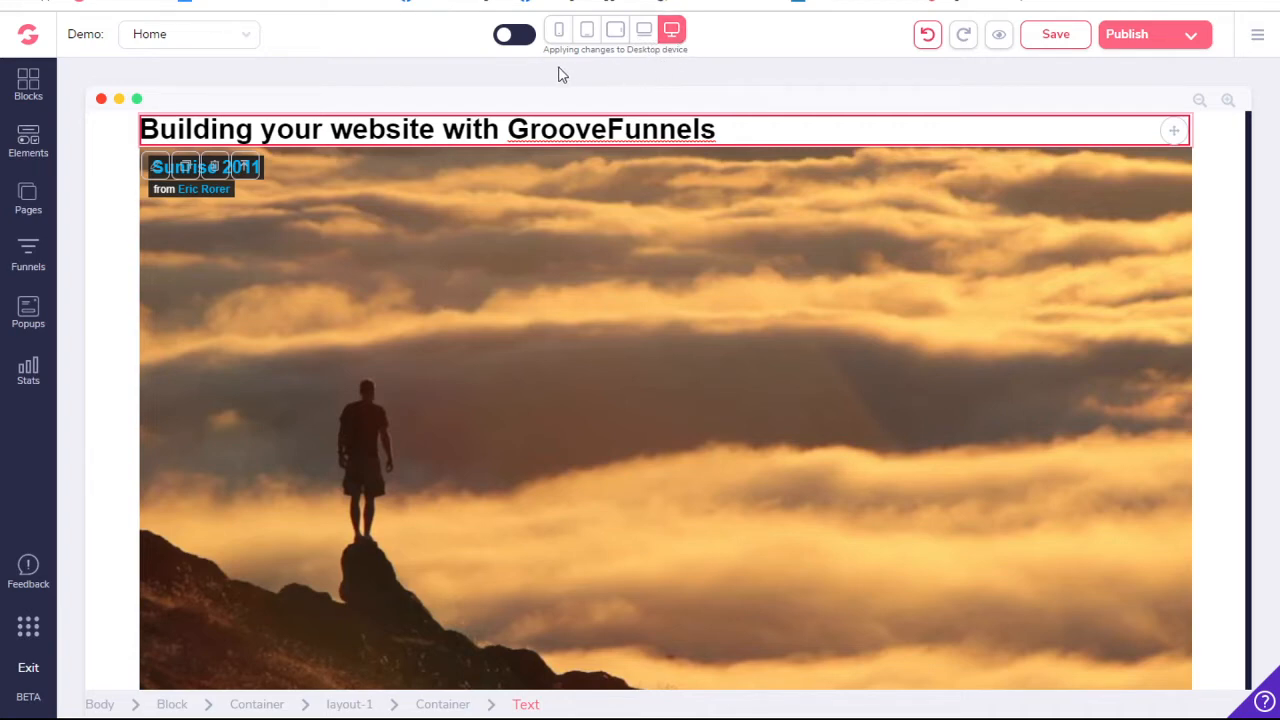
# - Turn on applying changes to all devices and switch back to Desktop only
pyautogui.click(515, 35)
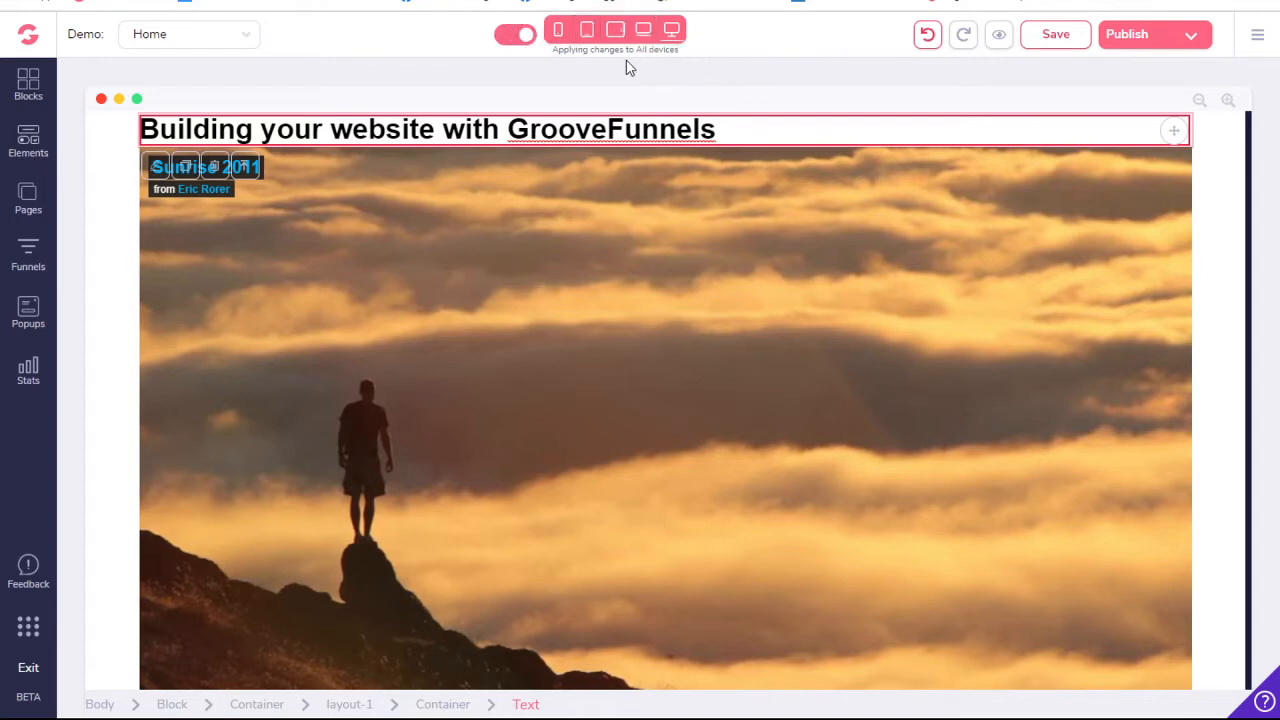
pyautogui.click(510, 38)
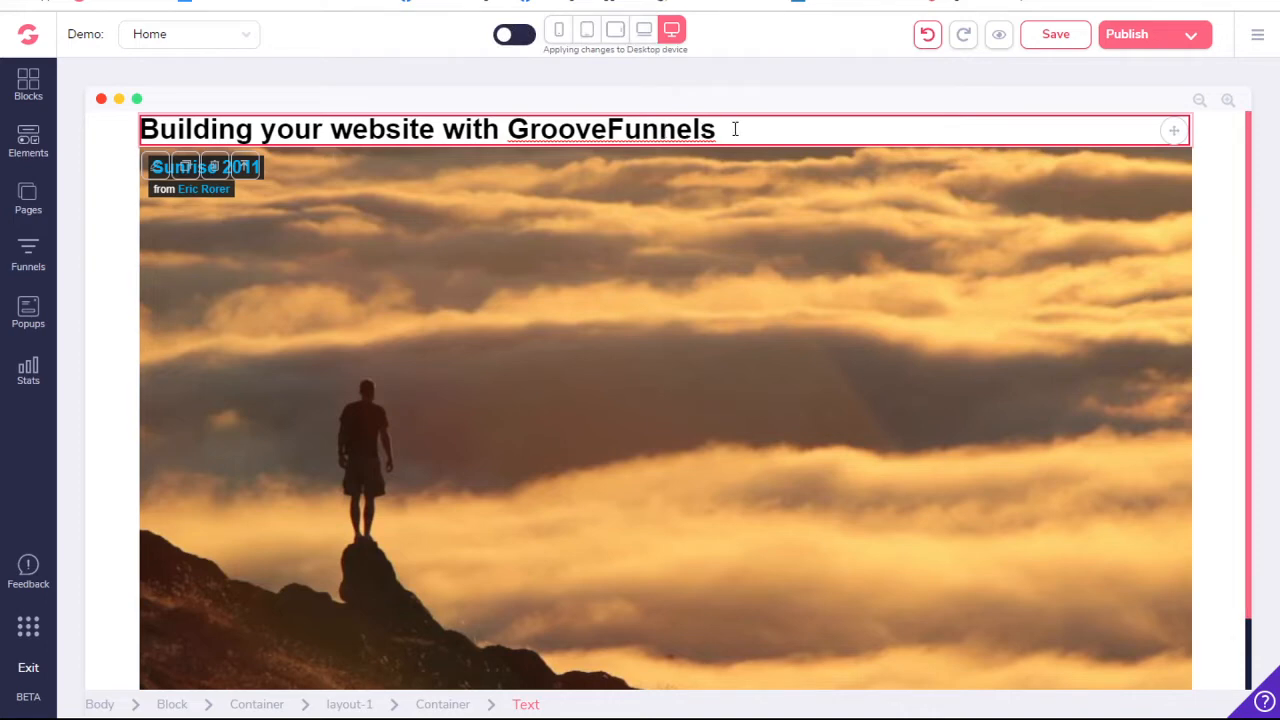
# - Center-align the text of the container that holds the heading
pyautogui.doubleClick(622, 129)
pyautogui.click(622, 129)
pyautogui.click(452, 706)
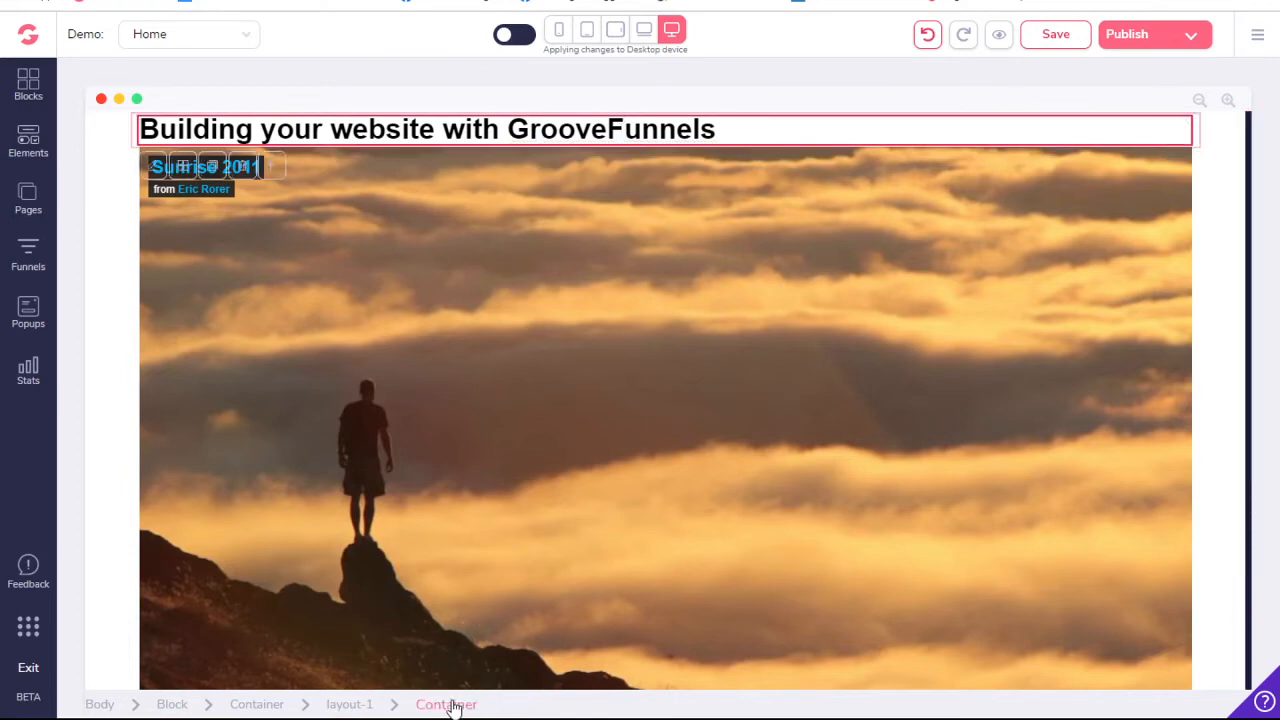
pyautogui.click(155, 172)
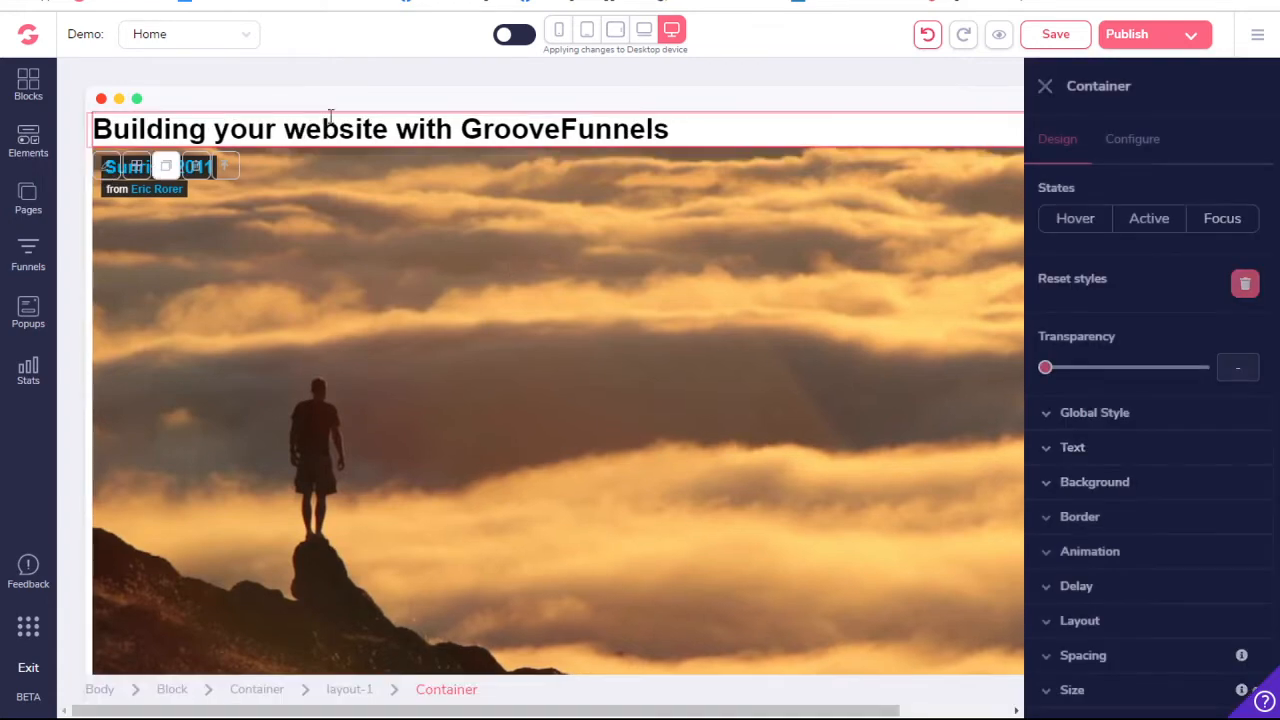
pyautogui.click(1096, 447)
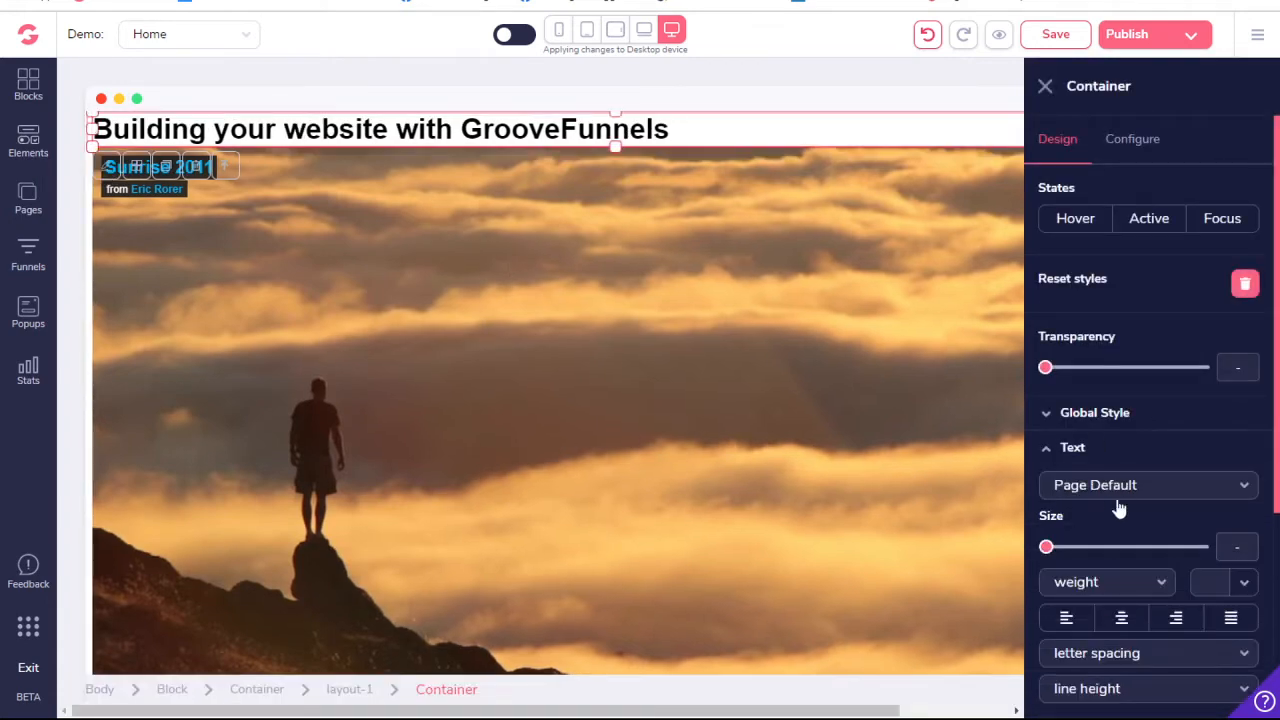
pyautogui.click(1121, 618)
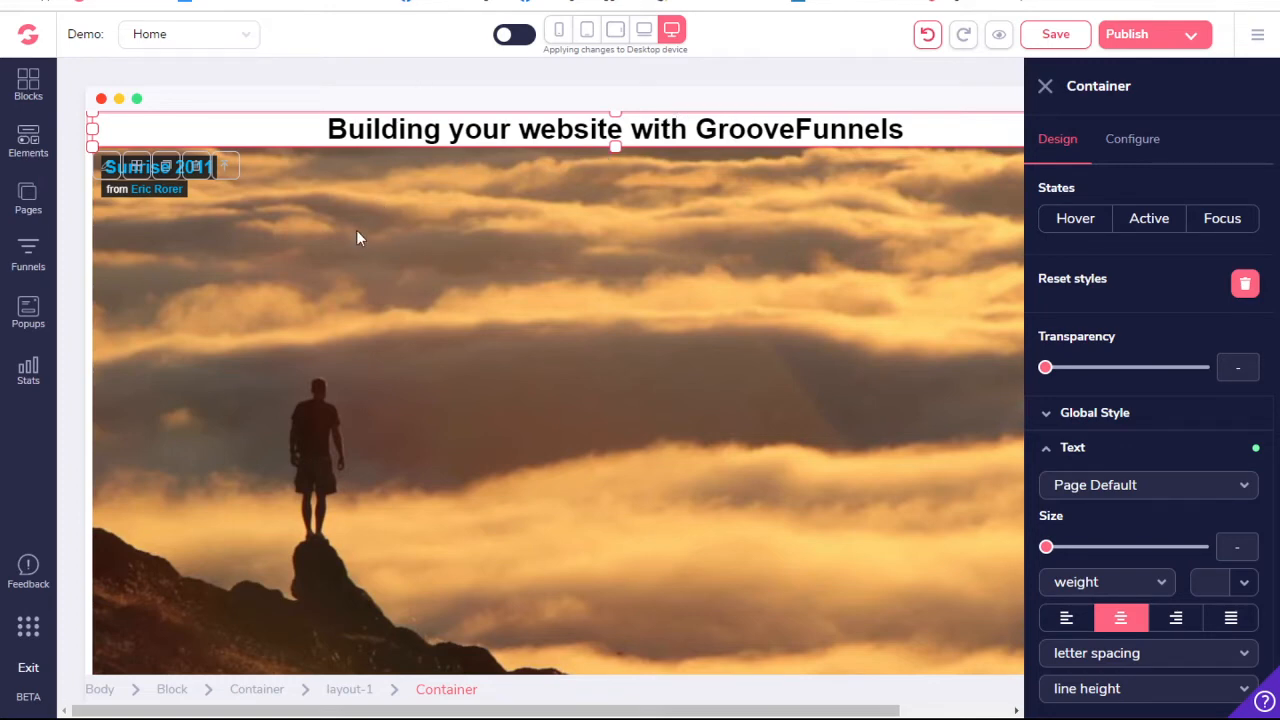
# - Set the top and bottom margins of the block holding the heading to 2rem
pyautogui.click(170, 690)
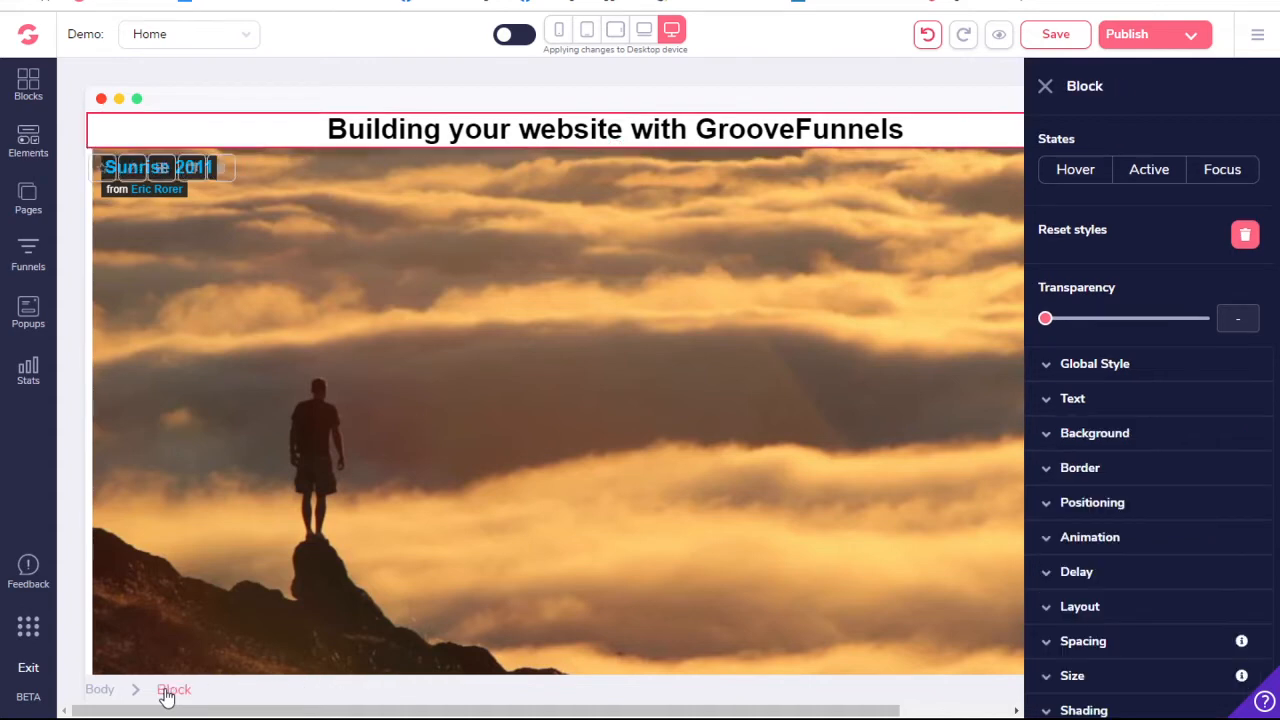
pyautogui.scroll(-1, 1110, 619)
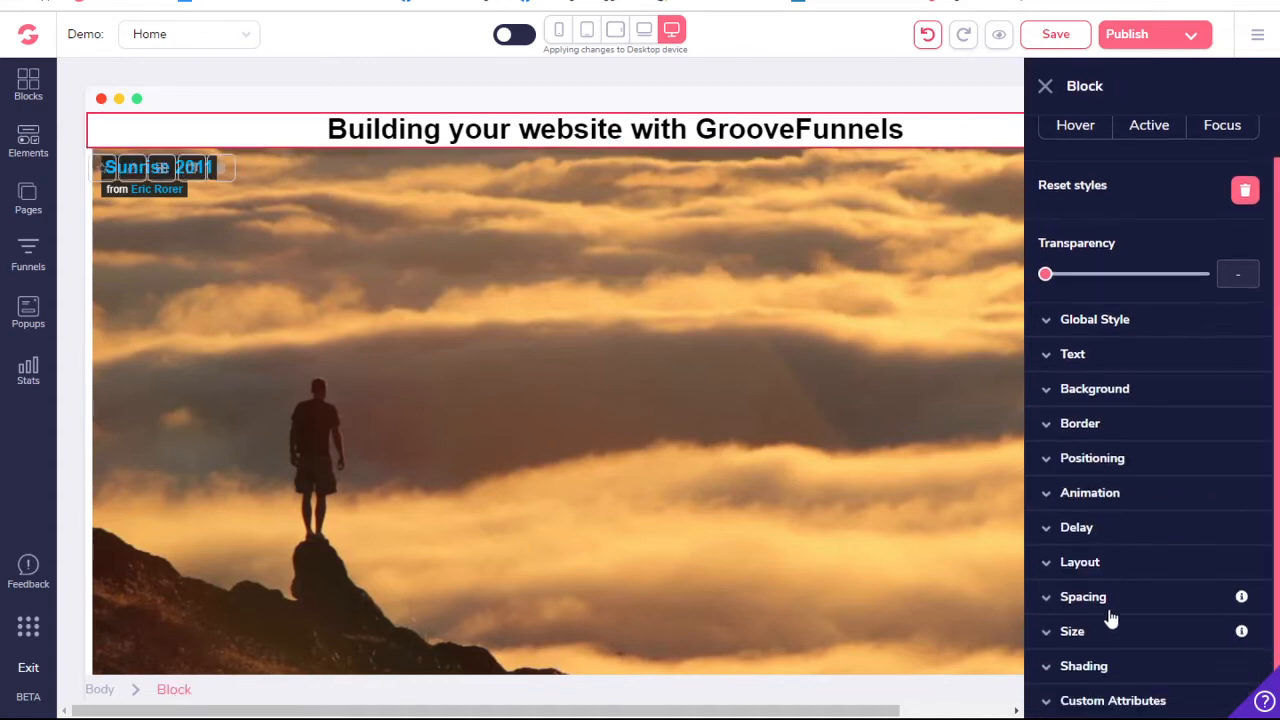
pyautogui.click(1134, 598)
pyautogui.scroll(-4, 1133, 594)
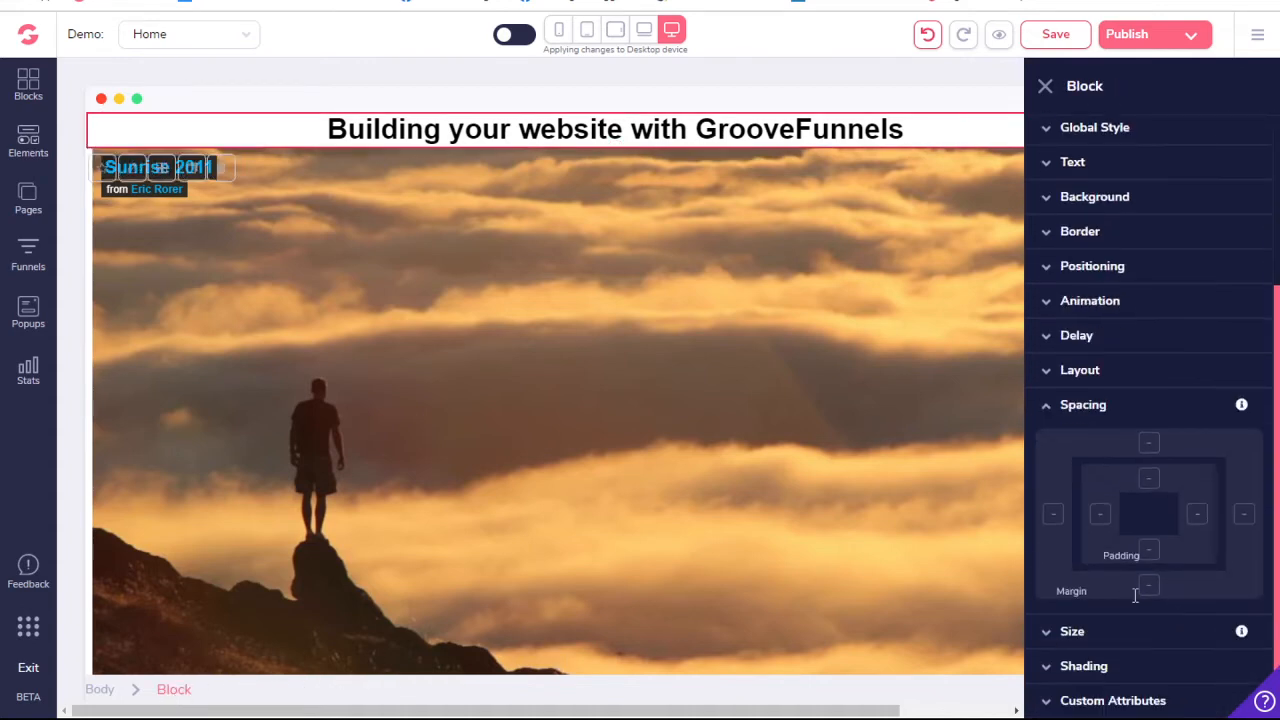
pyautogui.click(1149, 445)
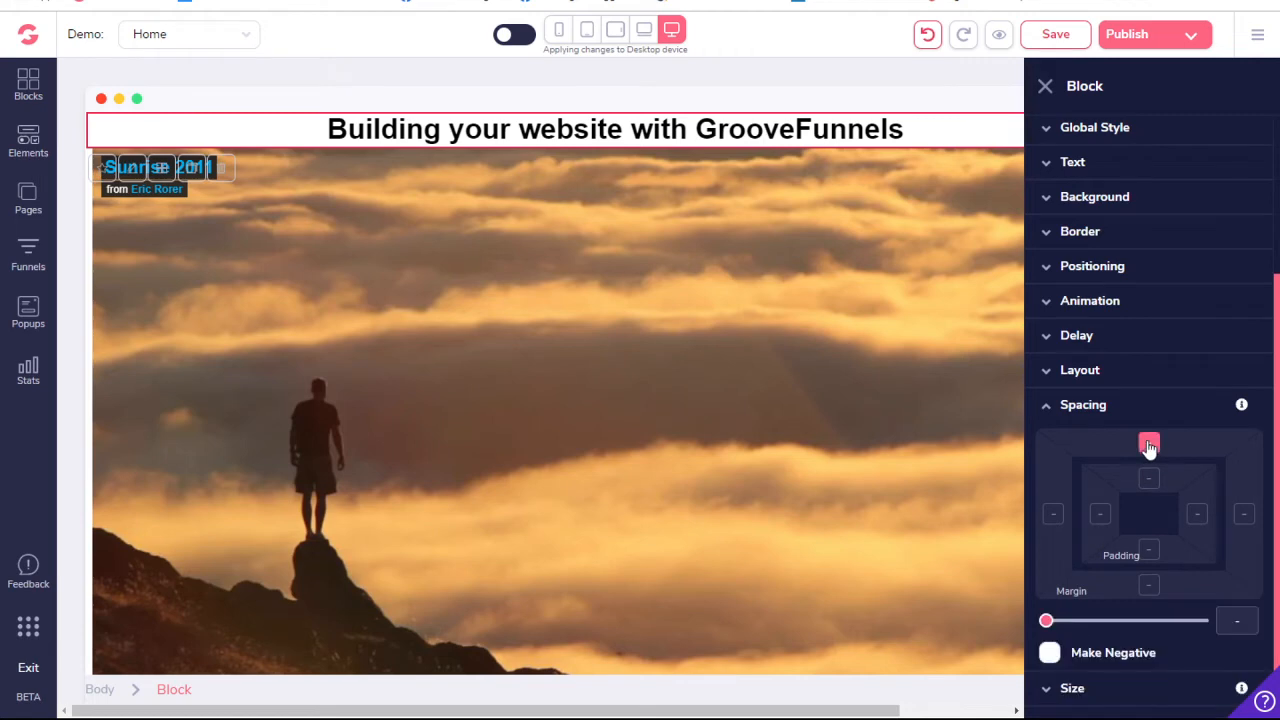
pyautogui.click(1149, 585)
pyautogui.moveTo(1047, 622); pyautogui.dragTo(1110, 624)
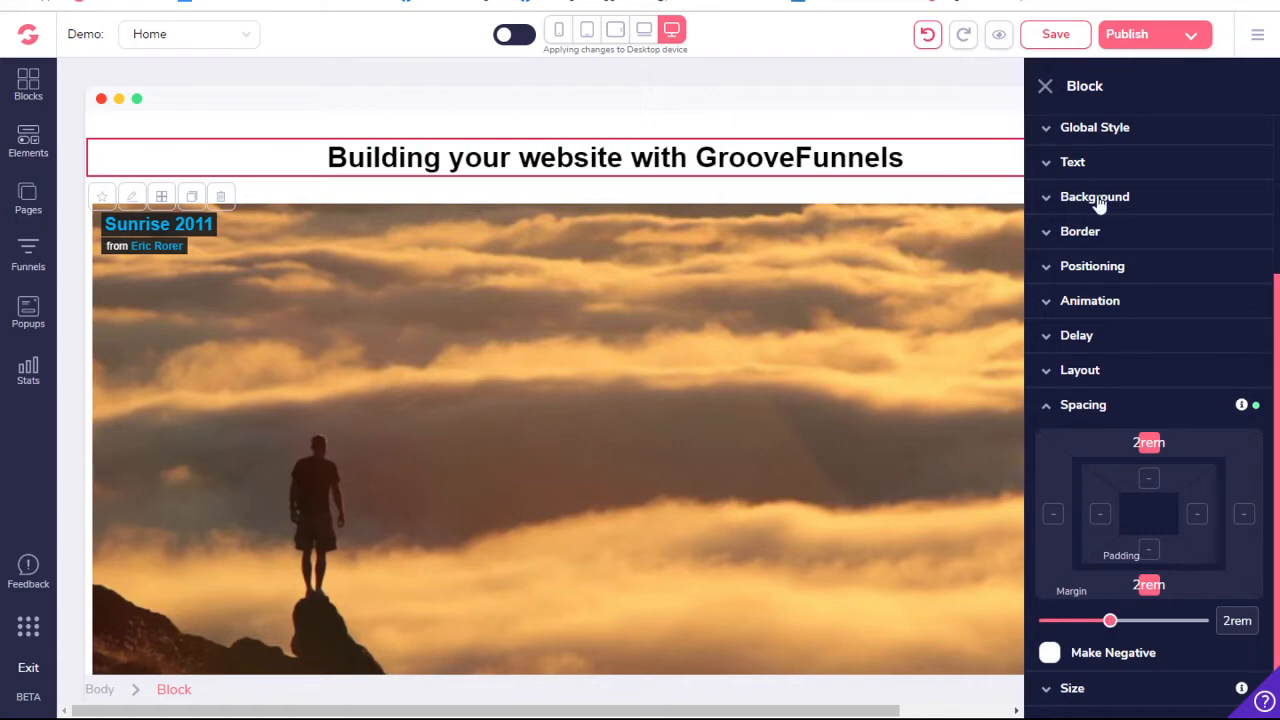
# - Set the H1 heading's text size to 2.25rem and its weight to black
pyautogui.scroll(2, 1100, 205)
pyautogui.scroll(-2, 1100, 205)
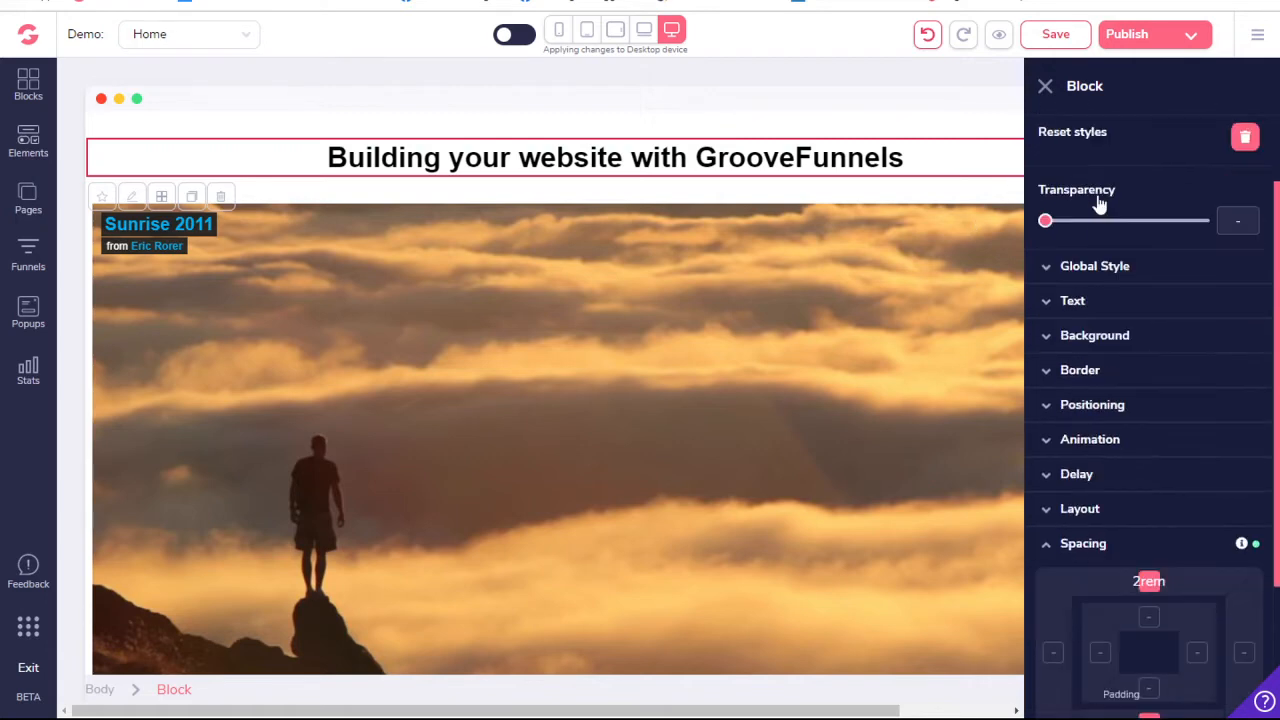
pyautogui.click(838, 155)
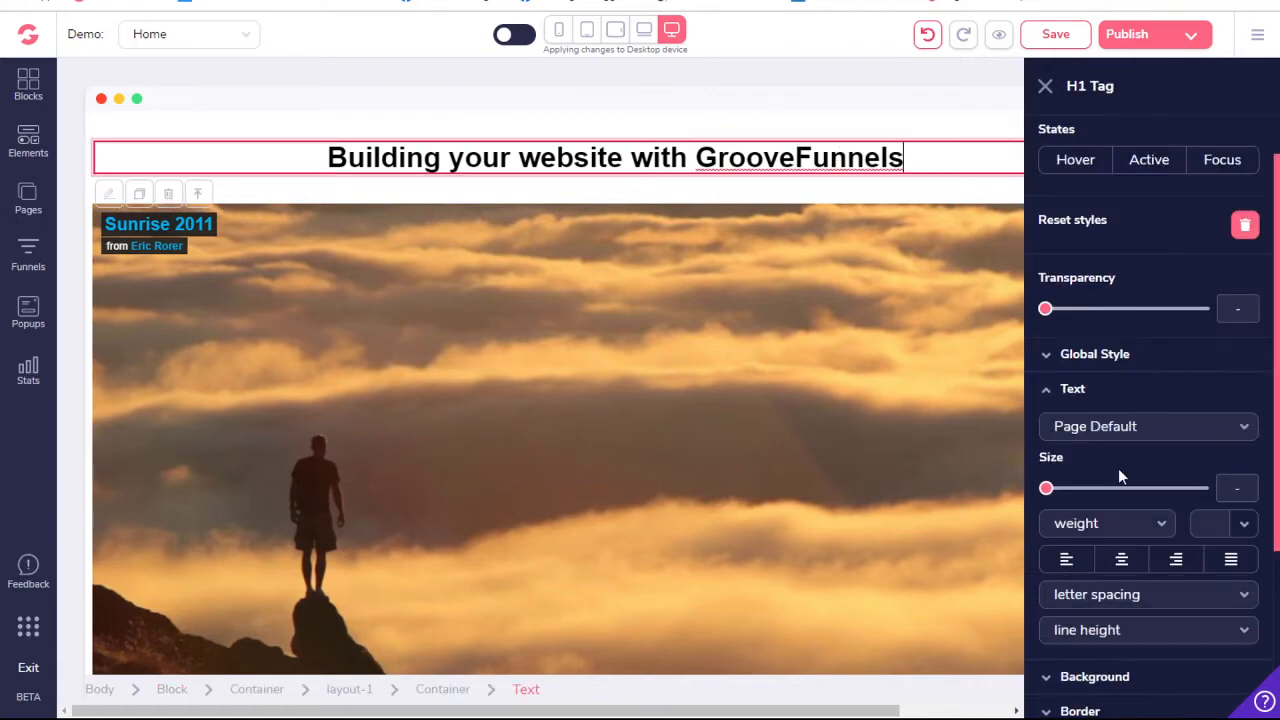
pyautogui.scroll(-2, 1143, 371)
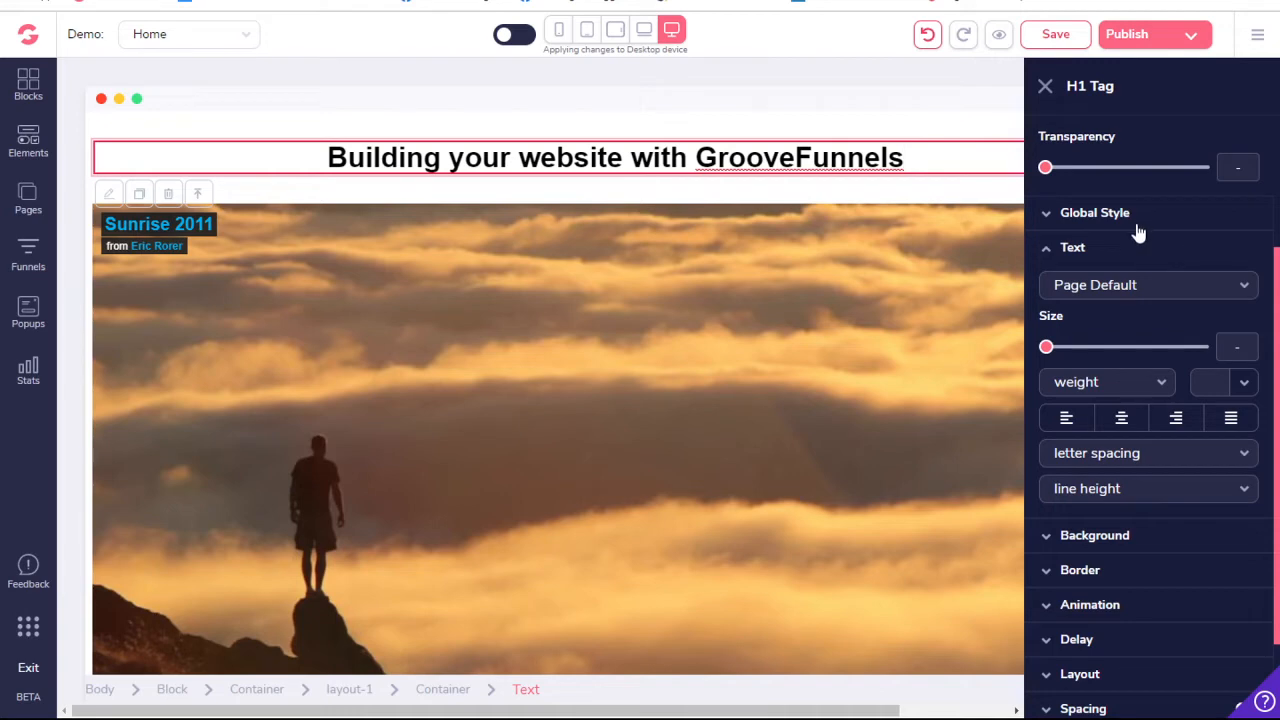
pyautogui.scroll(1, 1137, 270)
pyautogui.scroll(-1, 1100, 300)
pyautogui.moveTo(1046, 346); pyautogui.dragTo(1153, 353)
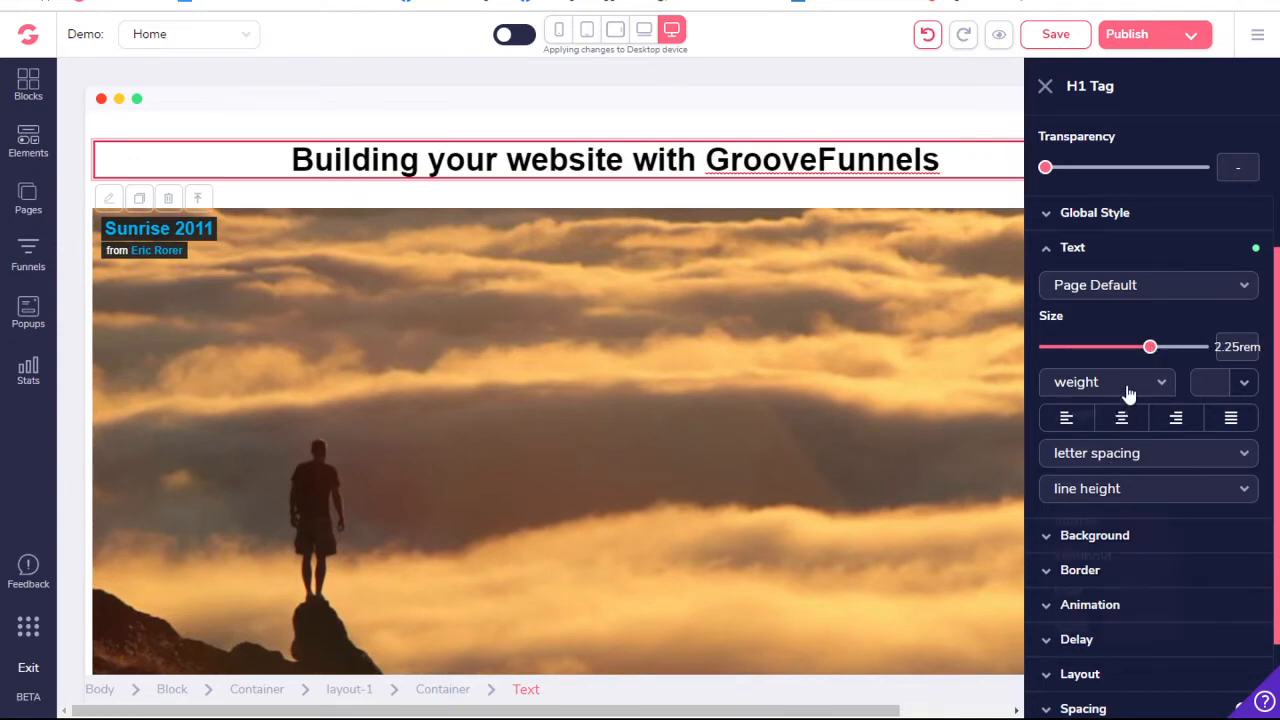
pyautogui.click(1128, 390)
pyautogui.click(1086, 626)
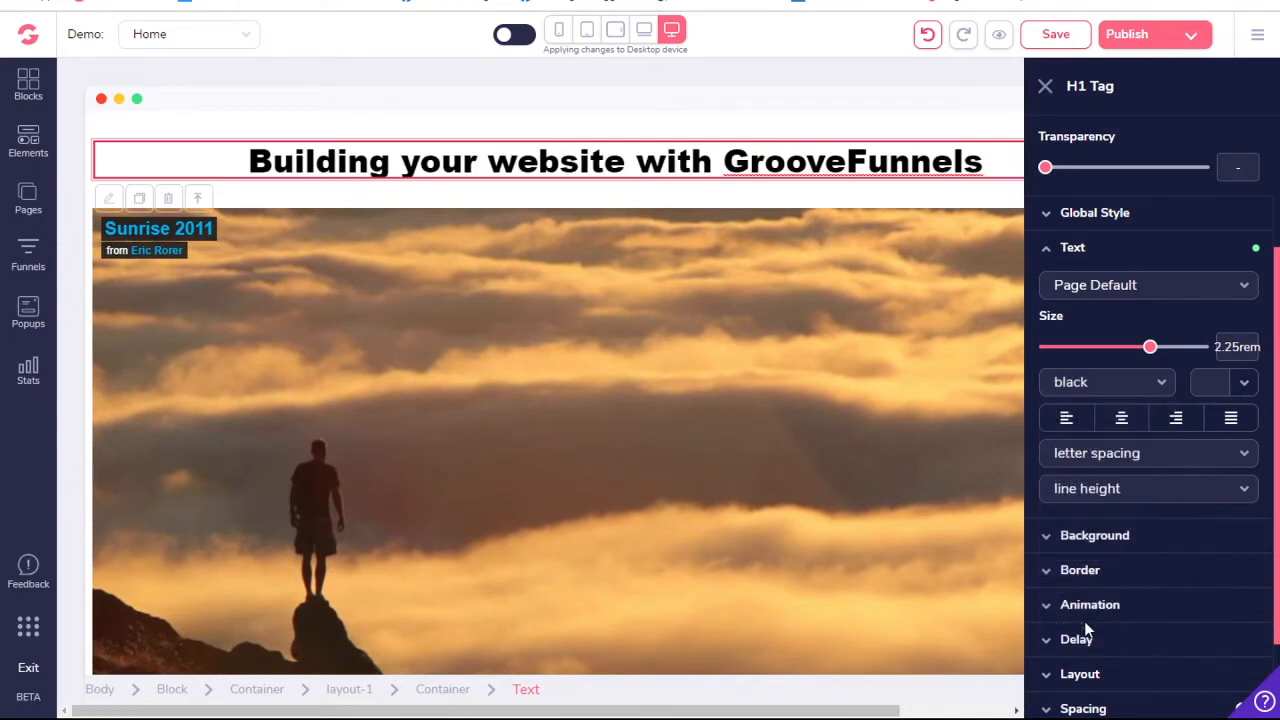
# - Change the heading's text color to the dark crimson shade #A02248
pyautogui.scroll(-1, 1131, 494)
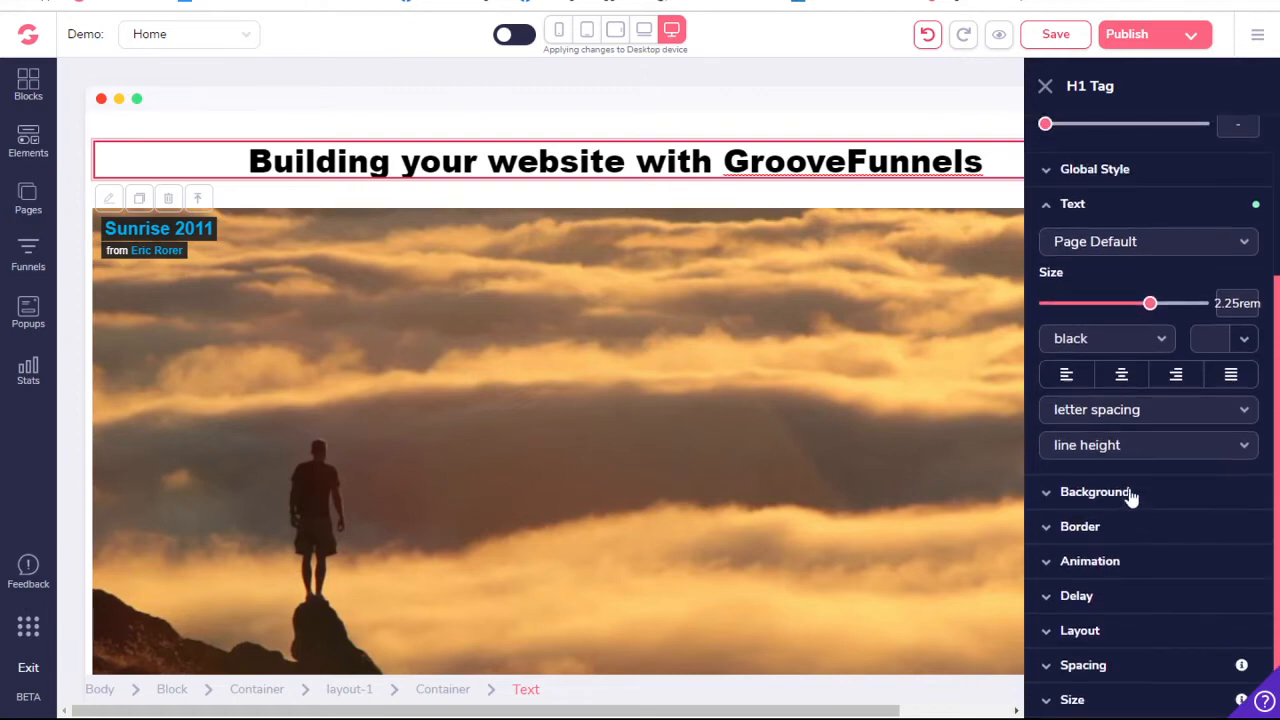
pyautogui.scroll(1, 1131, 494)
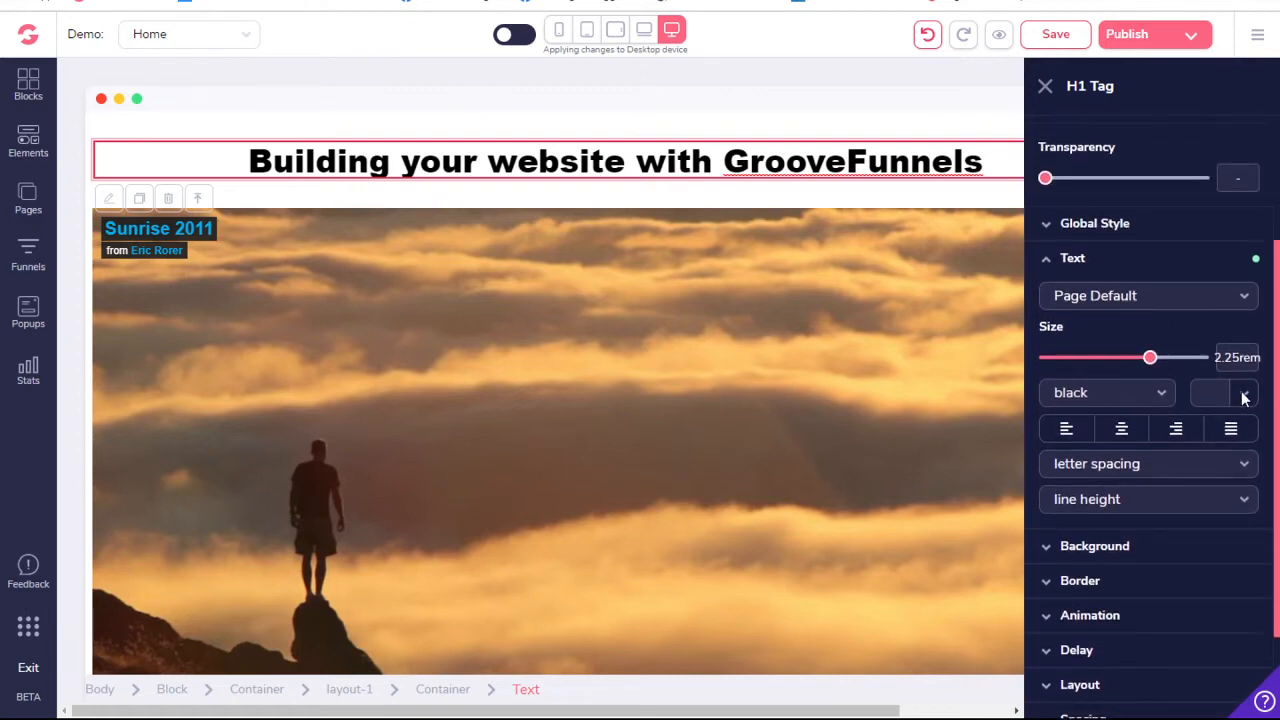
pyautogui.click(1244, 396)
pyautogui.moveTo(1135, 490)
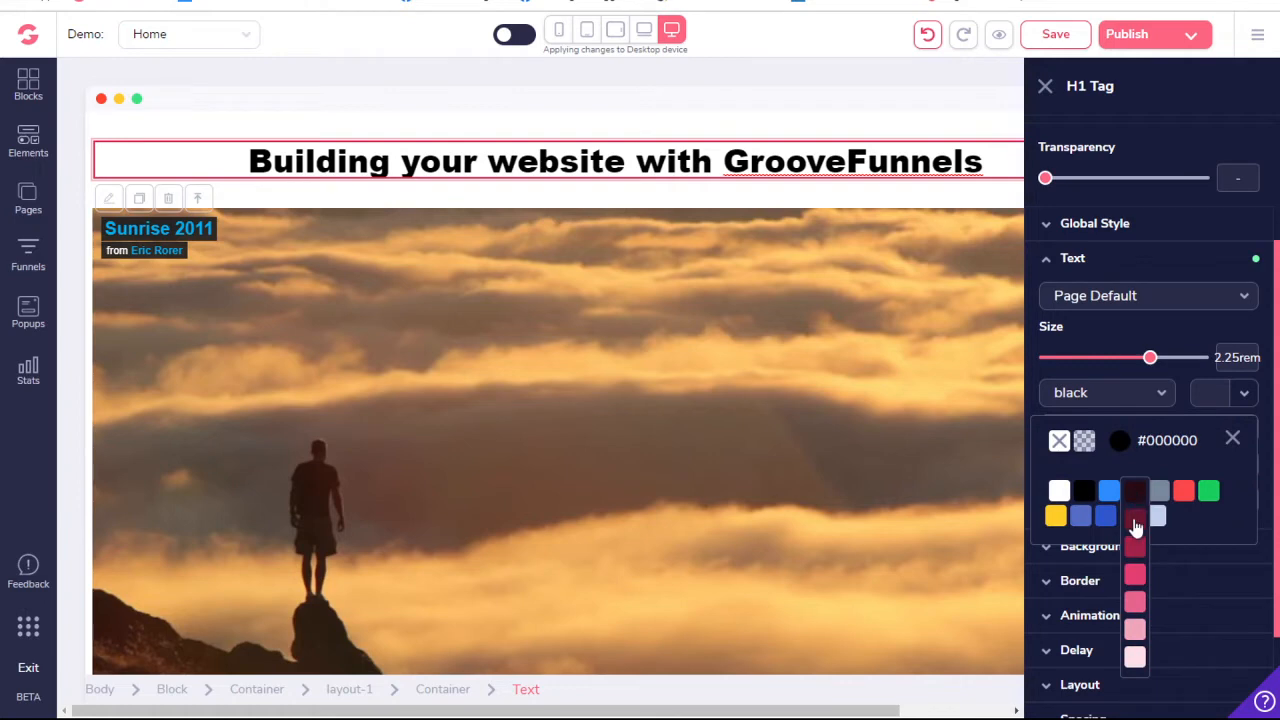
pyautogui.click(1134, 547)
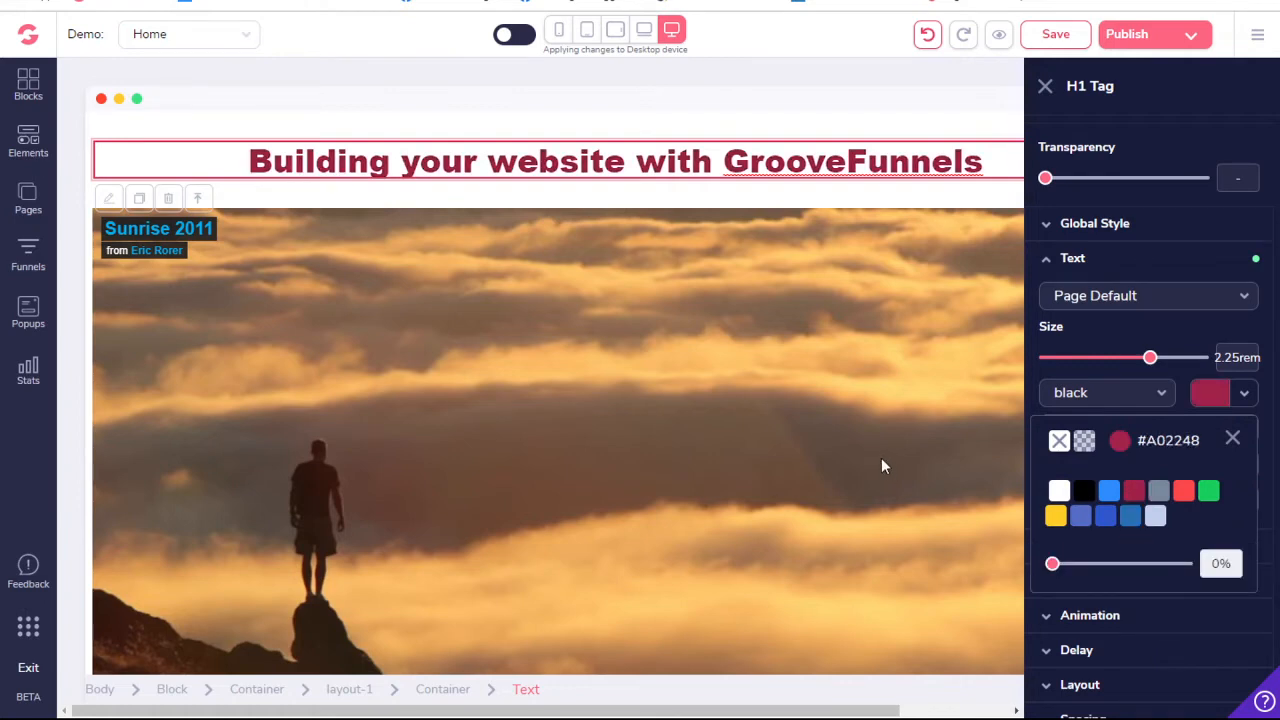
# - Change the video element's type to Youtube in its configuration
pyautogui.click(653, 258)
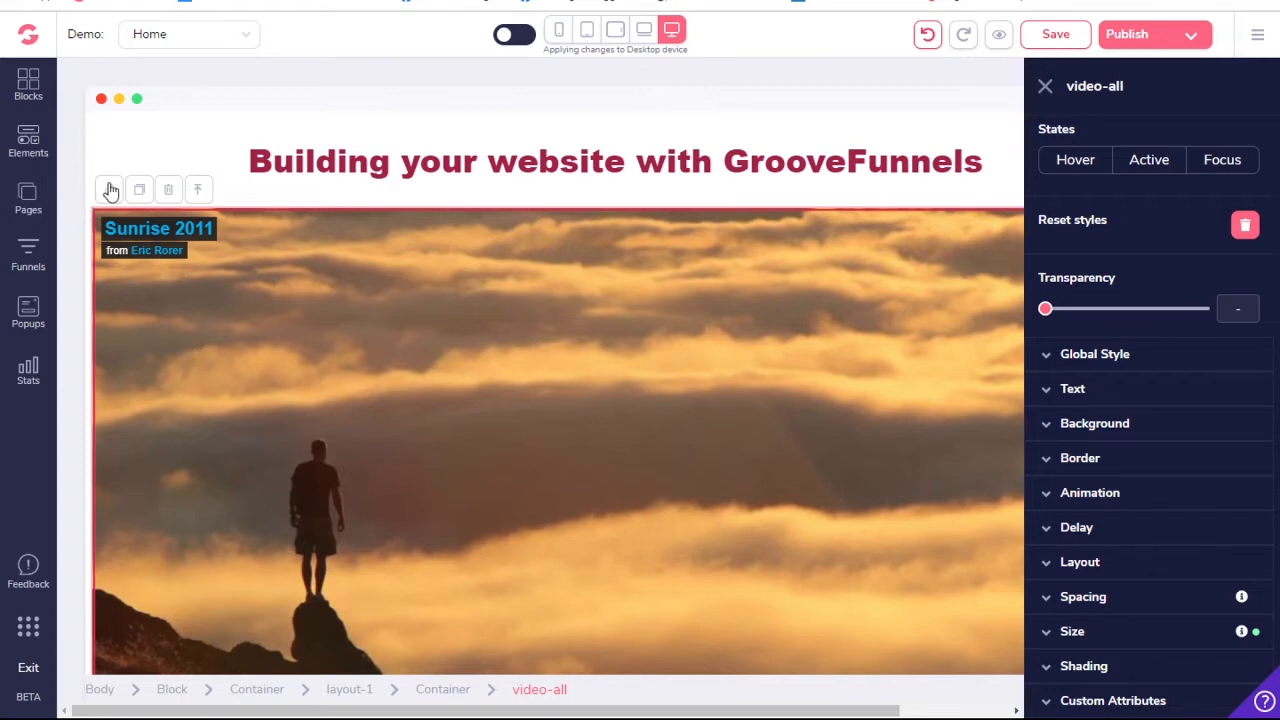
pyautogui.click(473, 308)
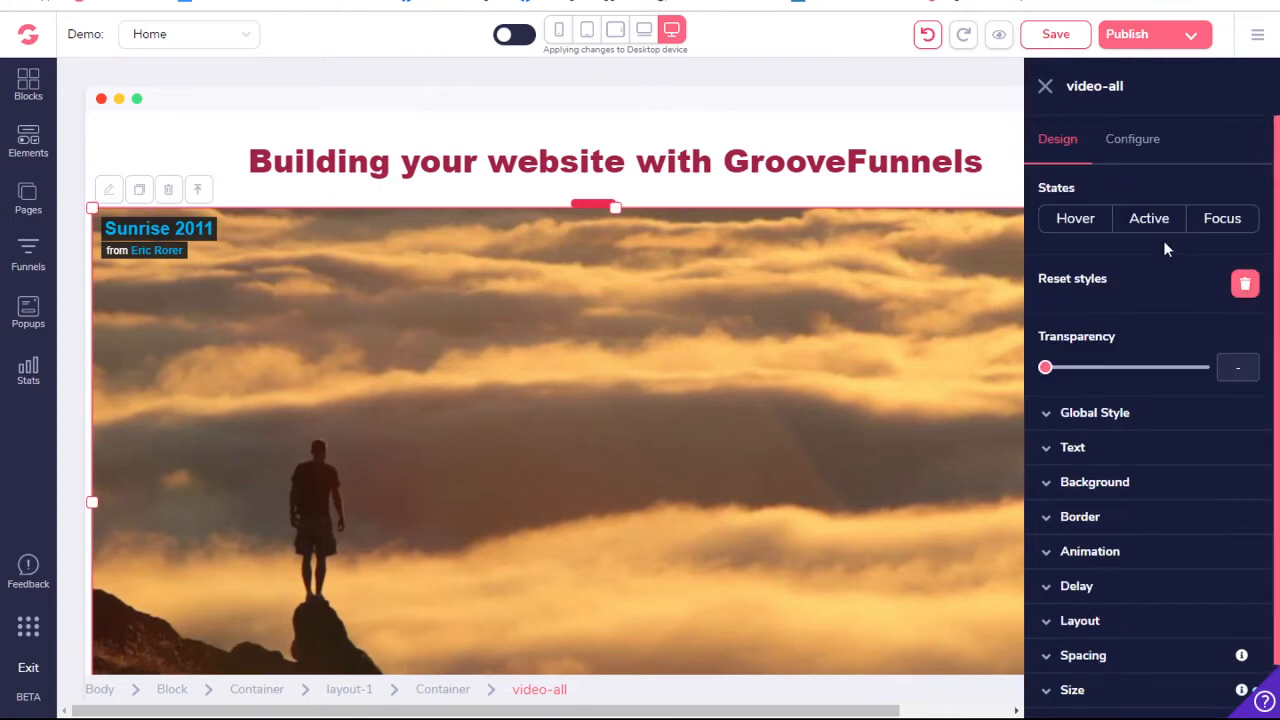
pyautogui.click(1140, 142)
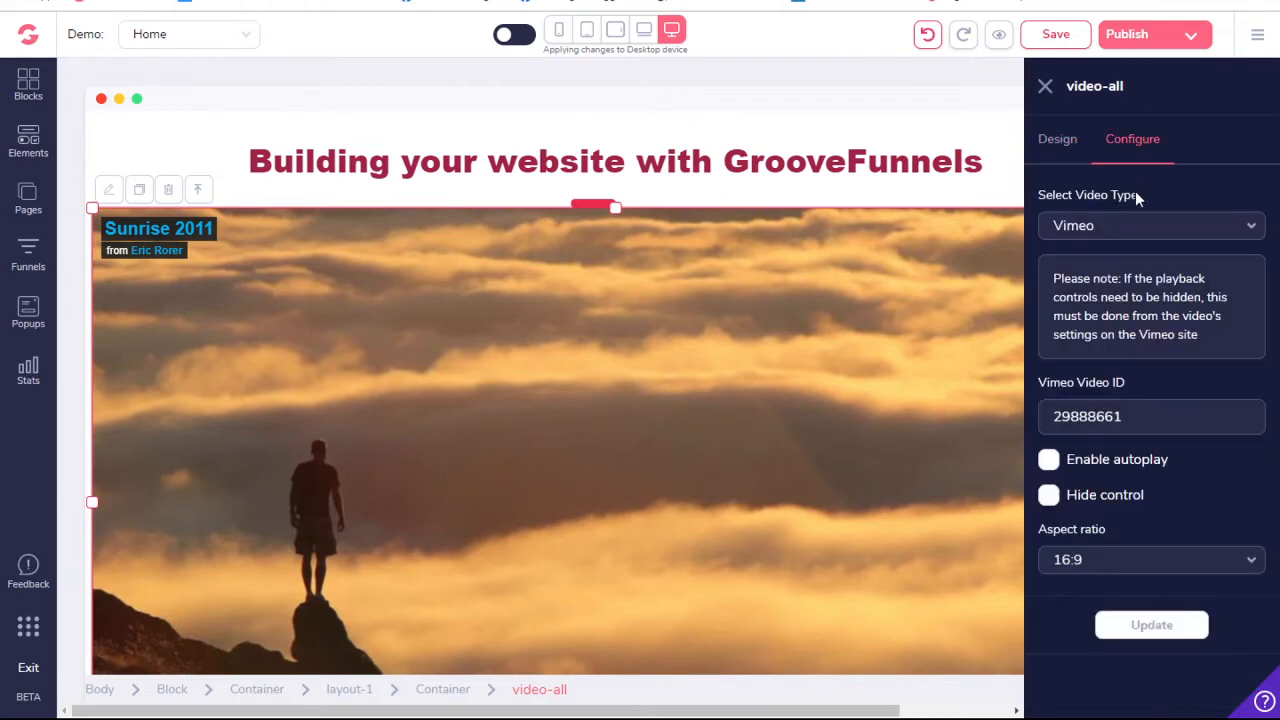
pyautogui.click(1126, 230)
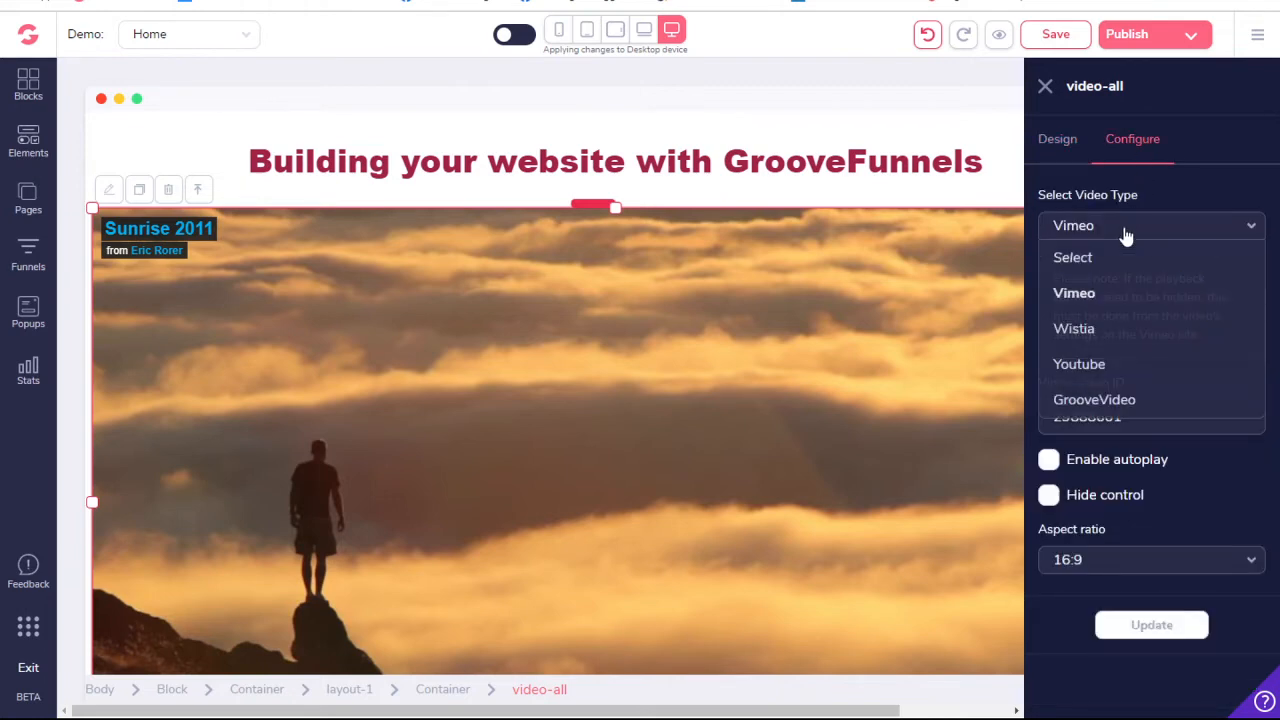
pyautogui.click(1103, 366)
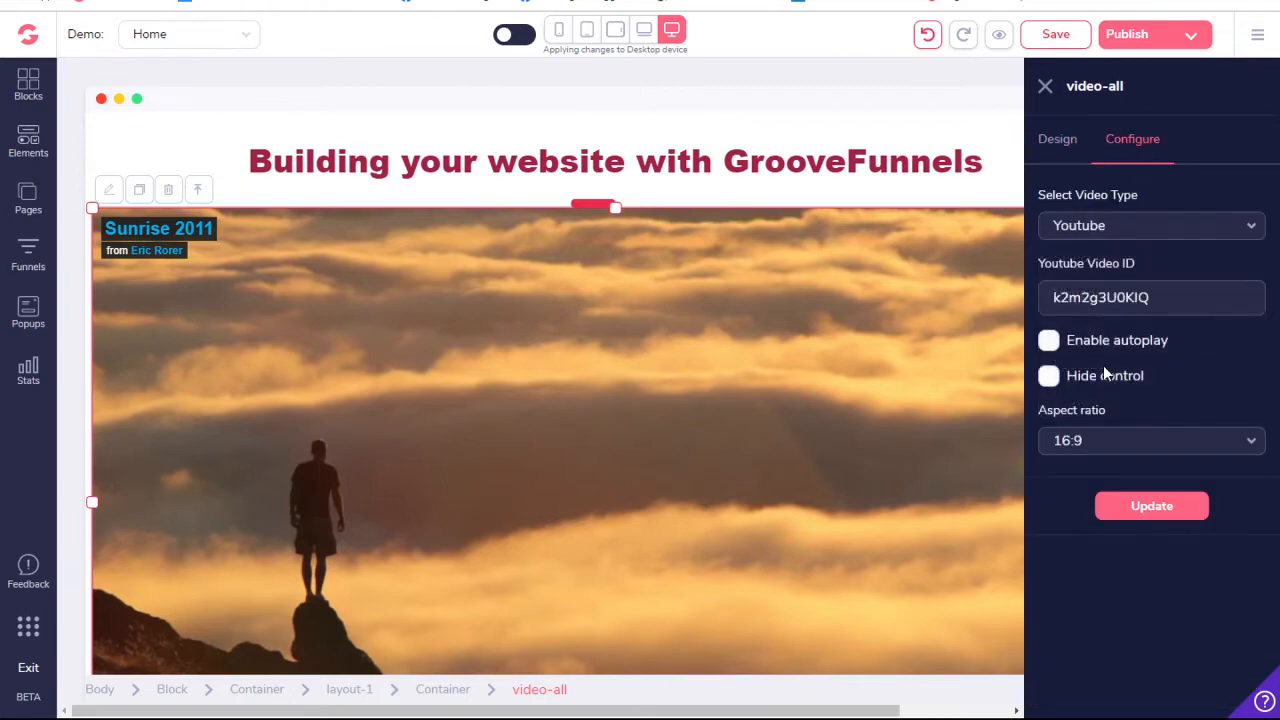
# - Set the Youtube video ID to 1aV1VUJeMmk, enable Hide control, and update the video
pyautogui.doubleClick(1116, 297)
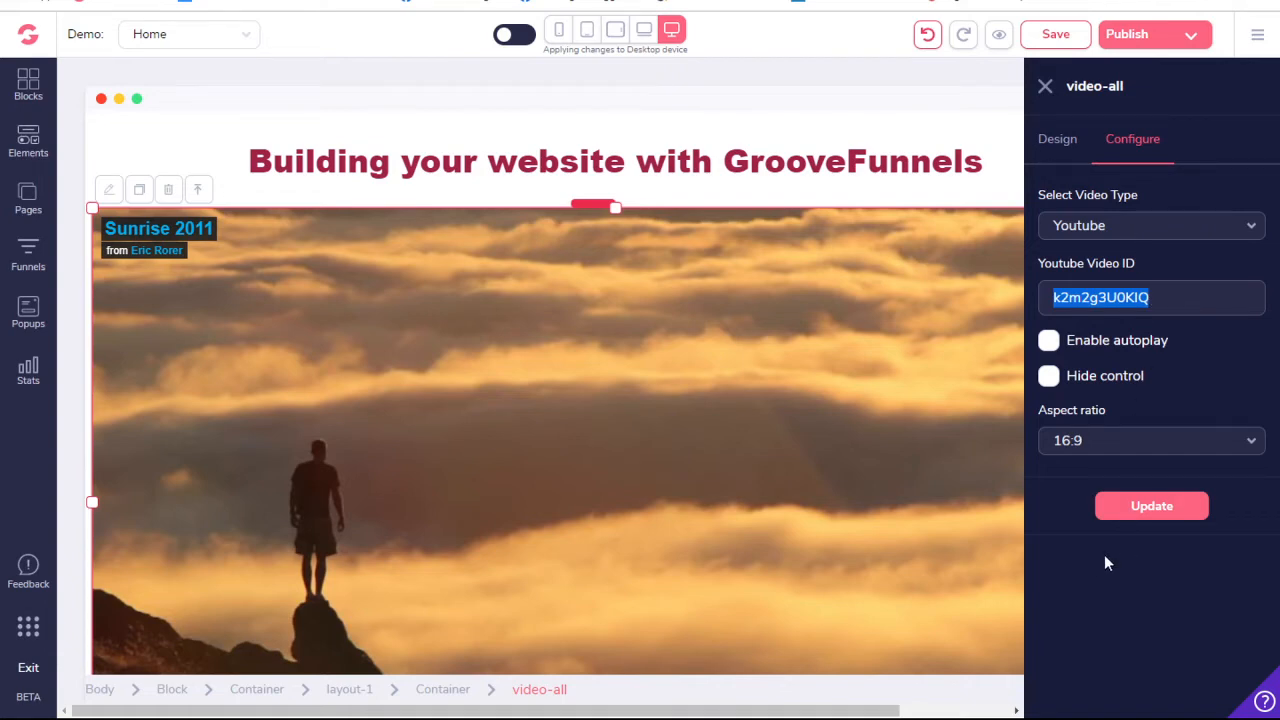
pyautogui.write('1aV1VUJeMmk')
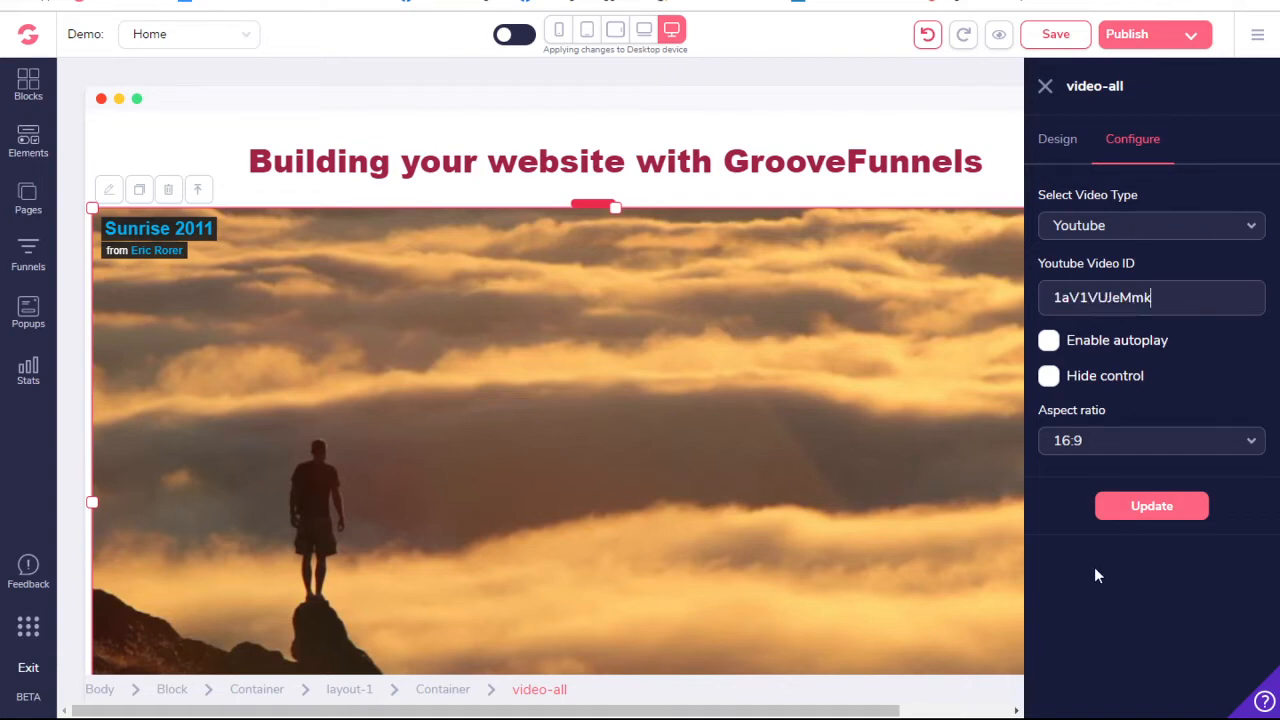
pyautogui.click(1048, 377)
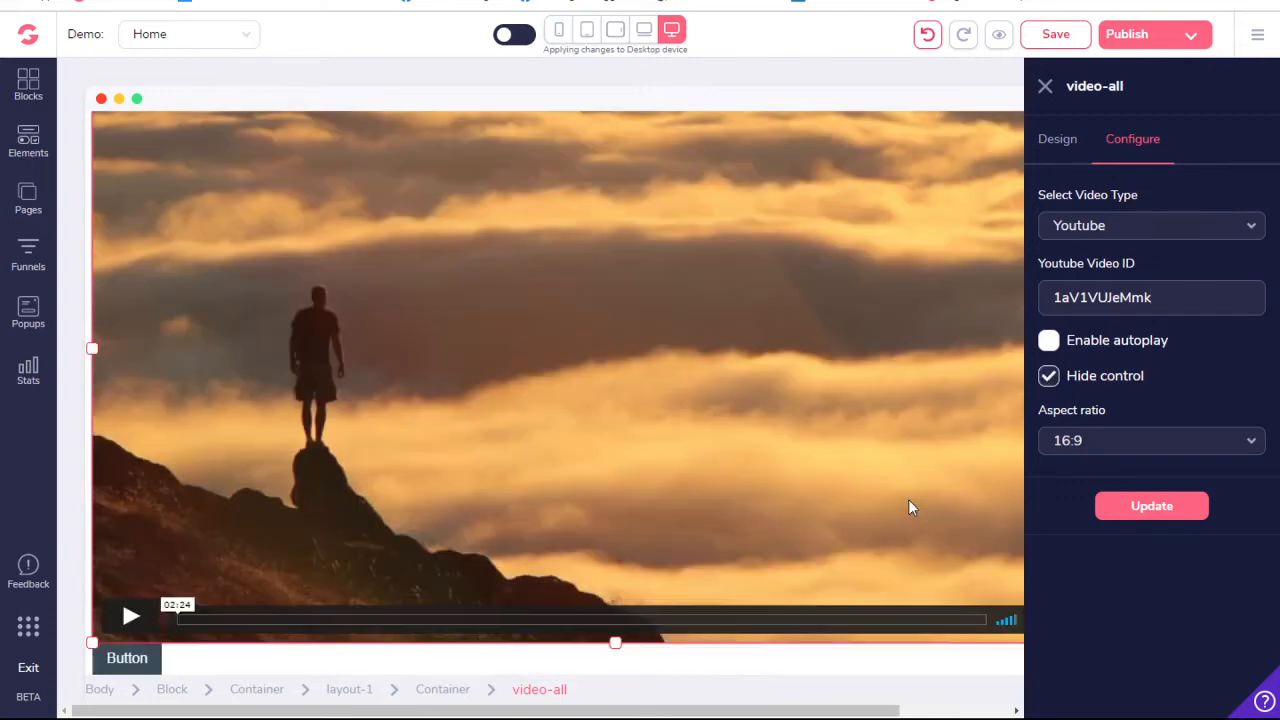
pyautogui.click(1159, 497)
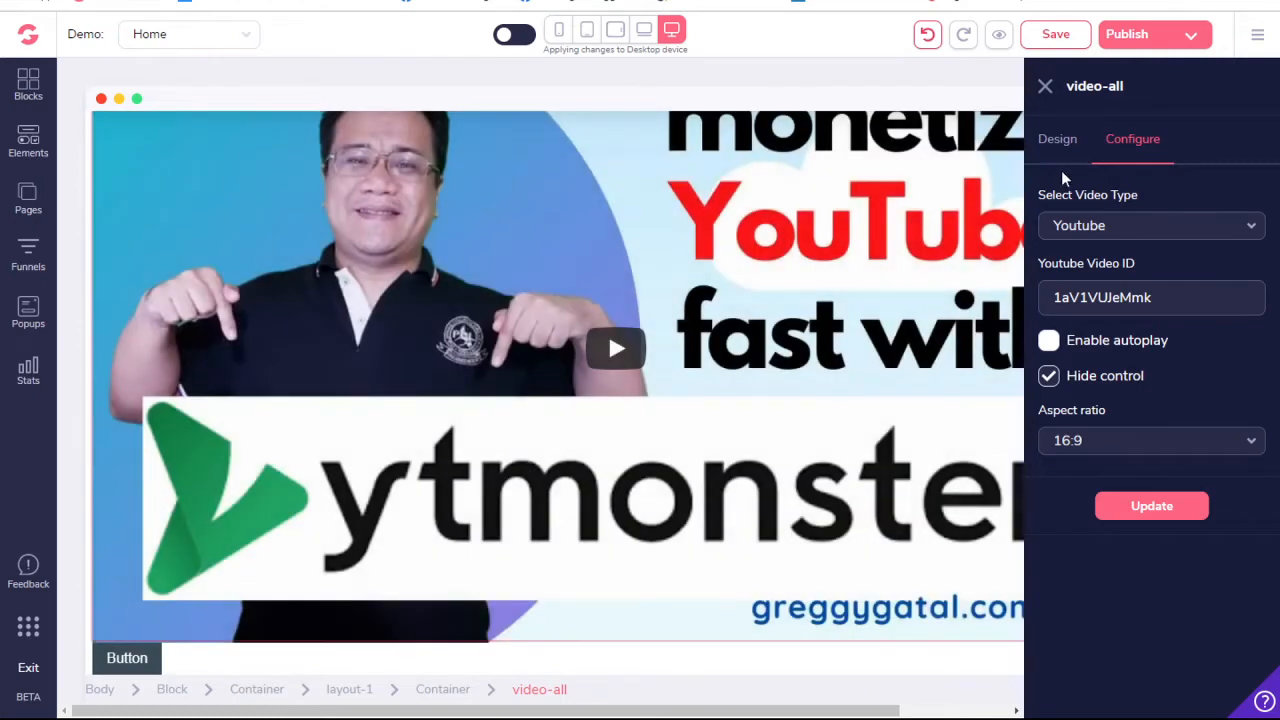
# - Reduce the video's width to 60% relative to its parent
pyautogui.click(1058, 139)
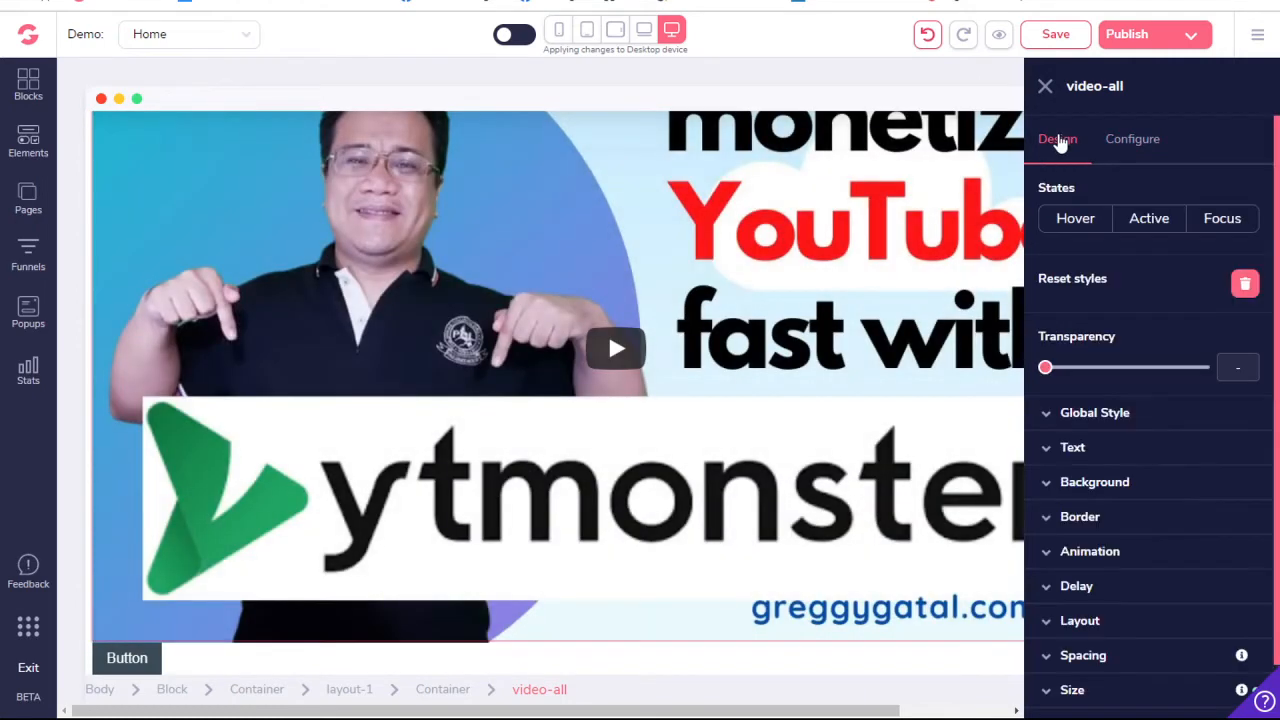
pyautogui.scroll(-1, 1142, 490)
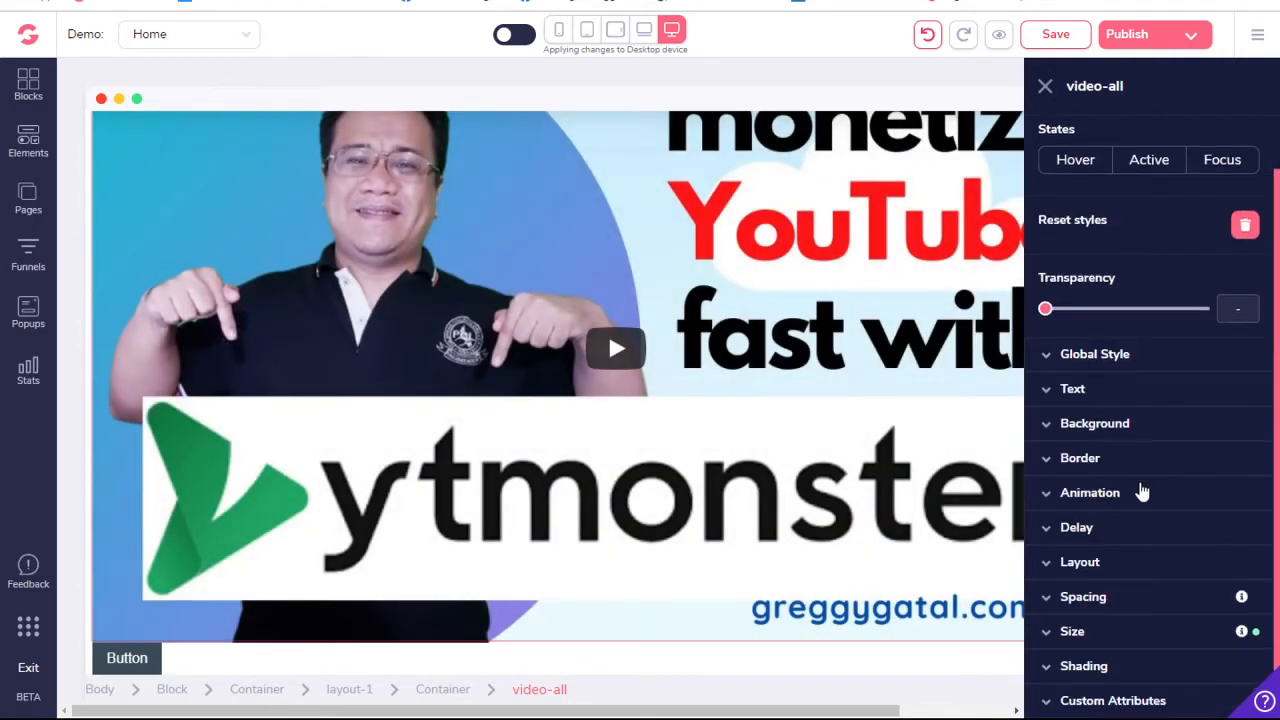
pyautogui.click(1155, 631)
pyautogui.scroll(-3, 1155, 632)
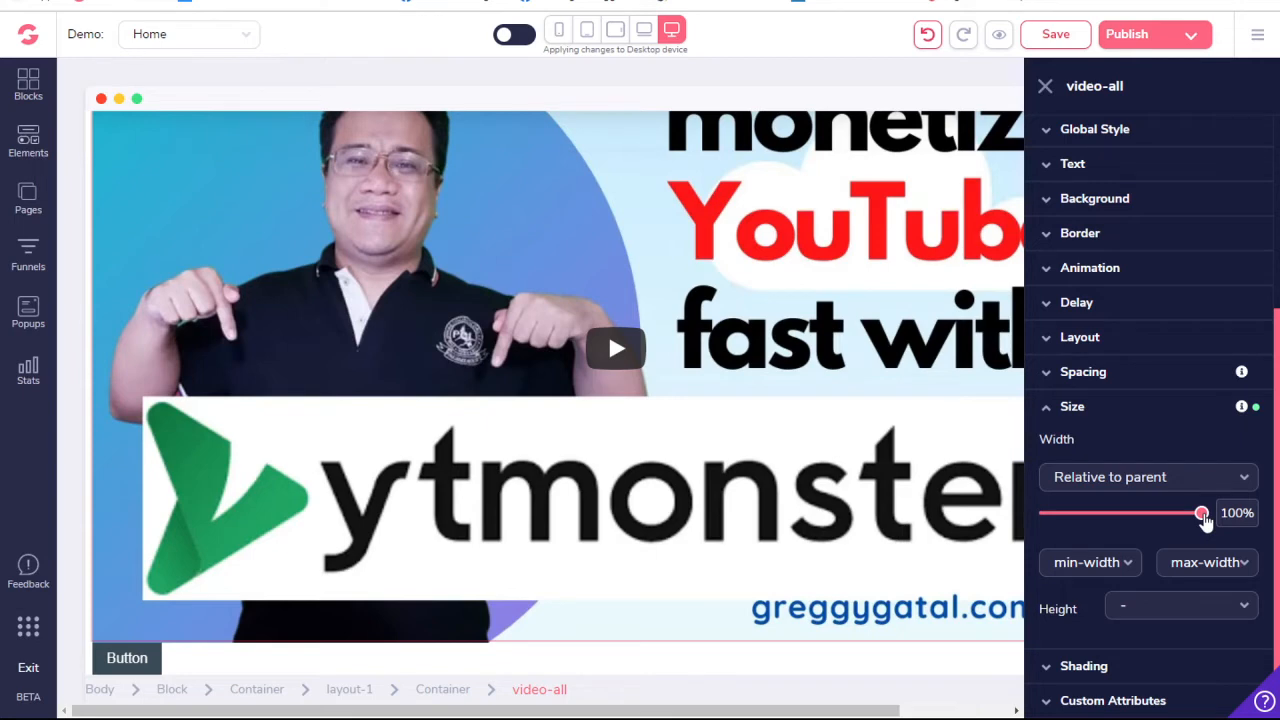
pyautogui.moveTo(1205, 520); pyautogui.dragTo(1134, 525)
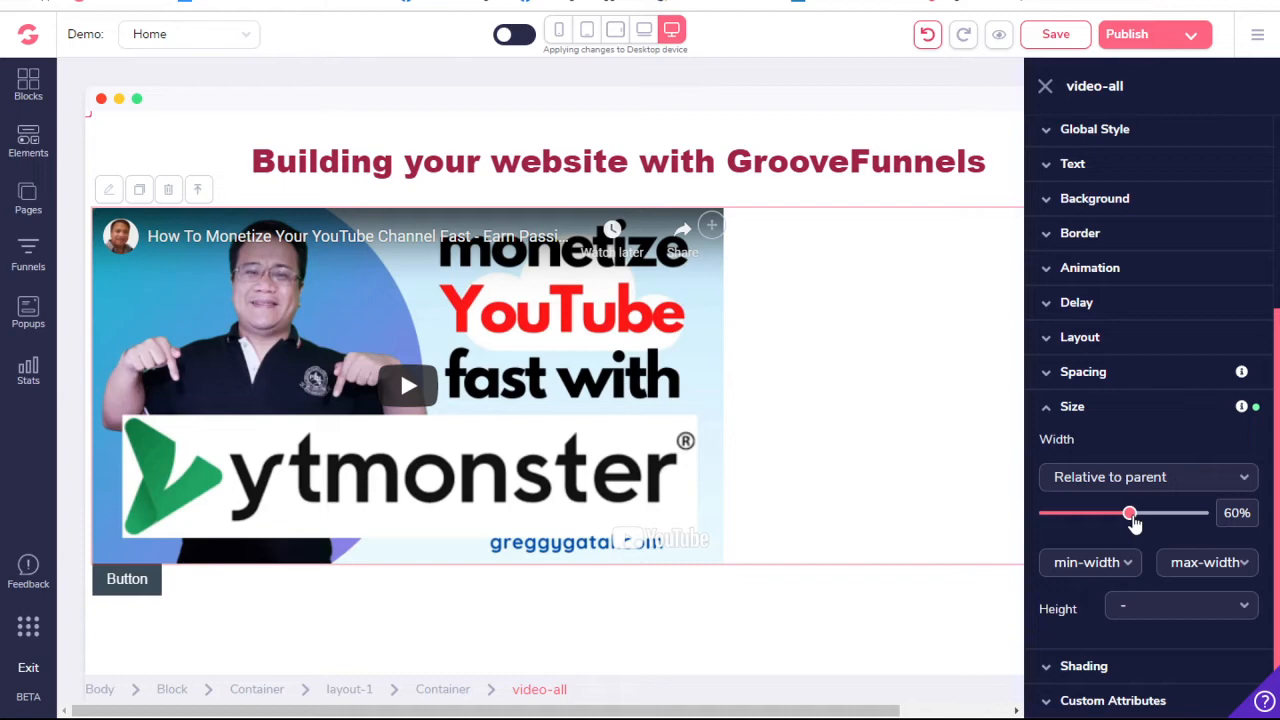
# - Center the video horizontally by setting its parent container's primary layout alignment to center
pyautogui.click(1153, 372)
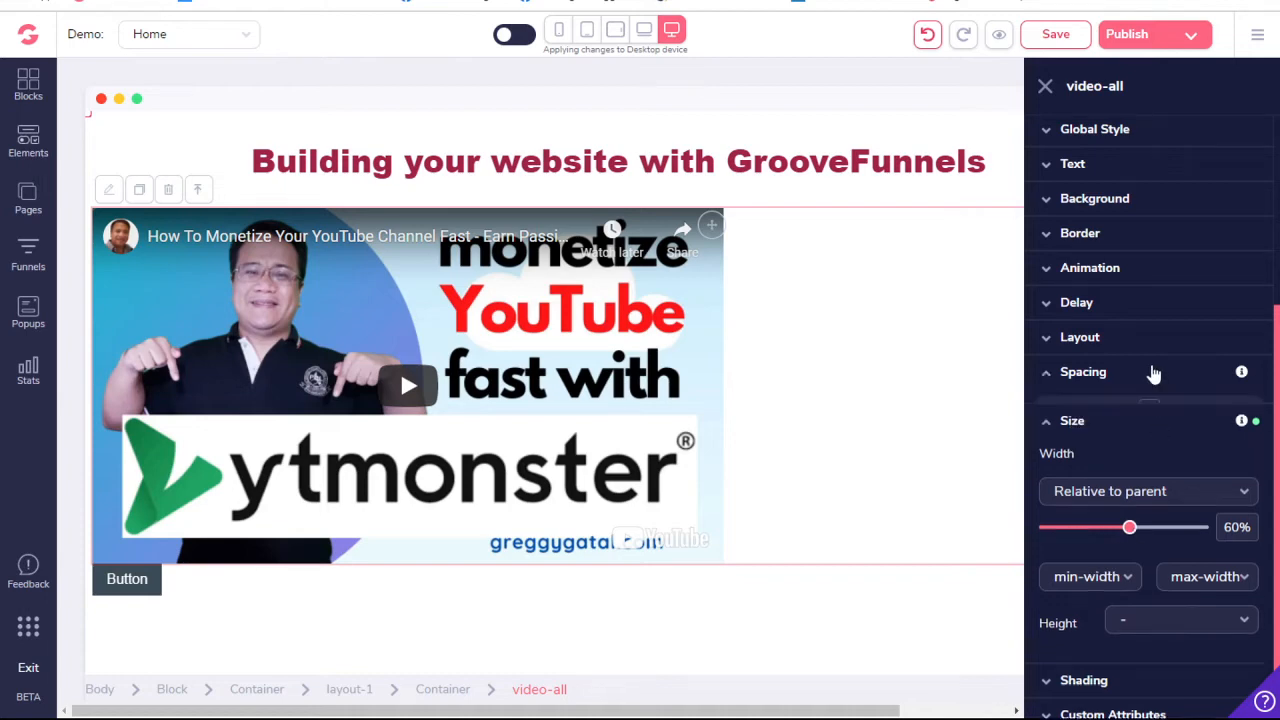
pyautogui.click(1149, 338)
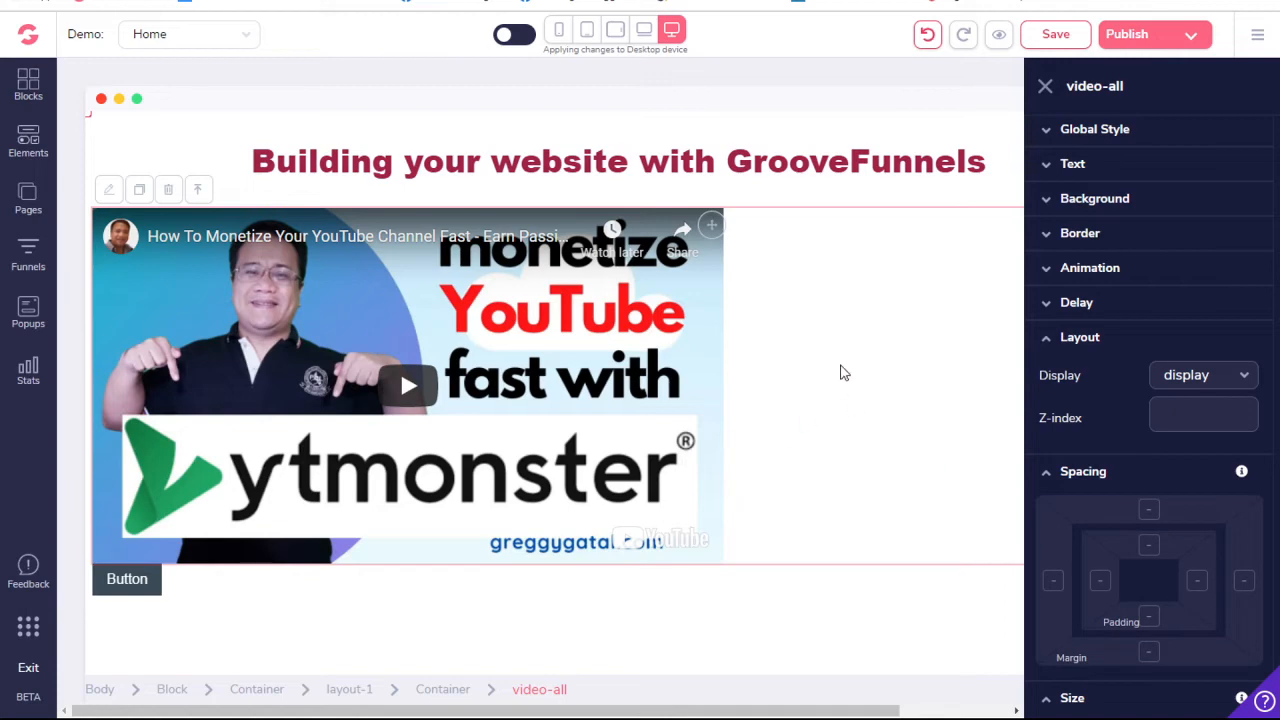
pyautogui.click(441, 690)
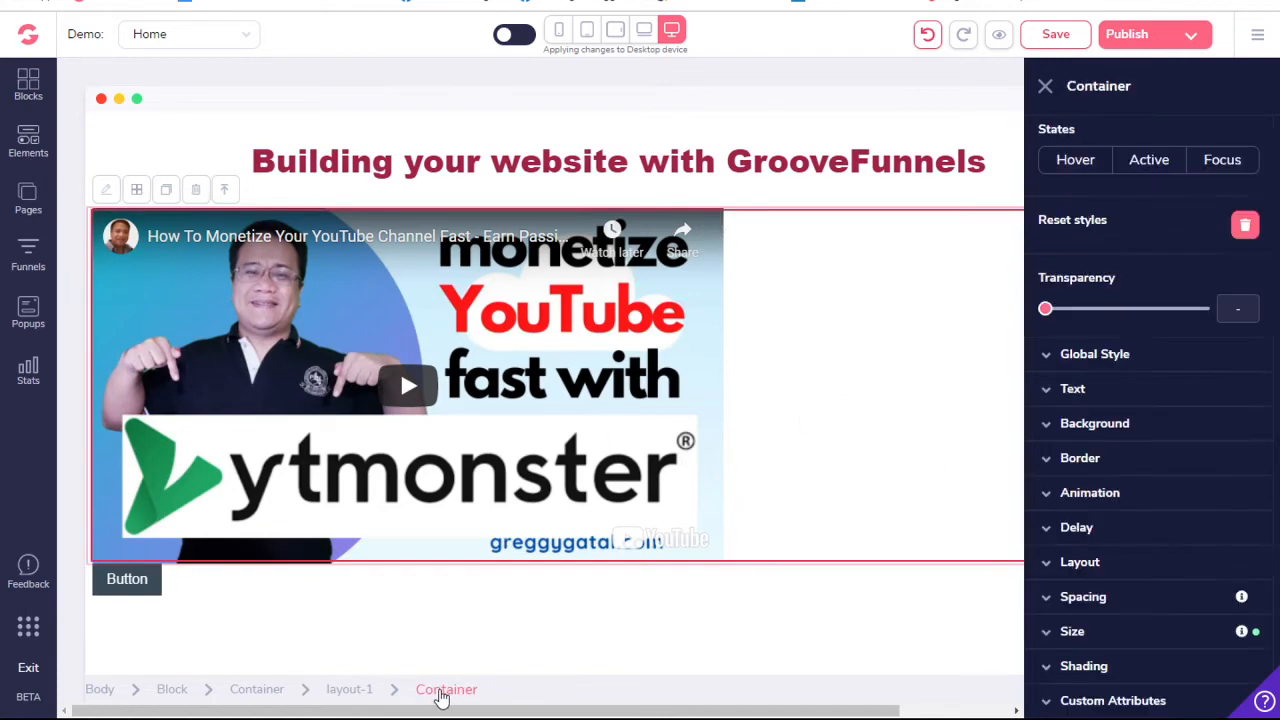
pyautogui.click(1080, 562)
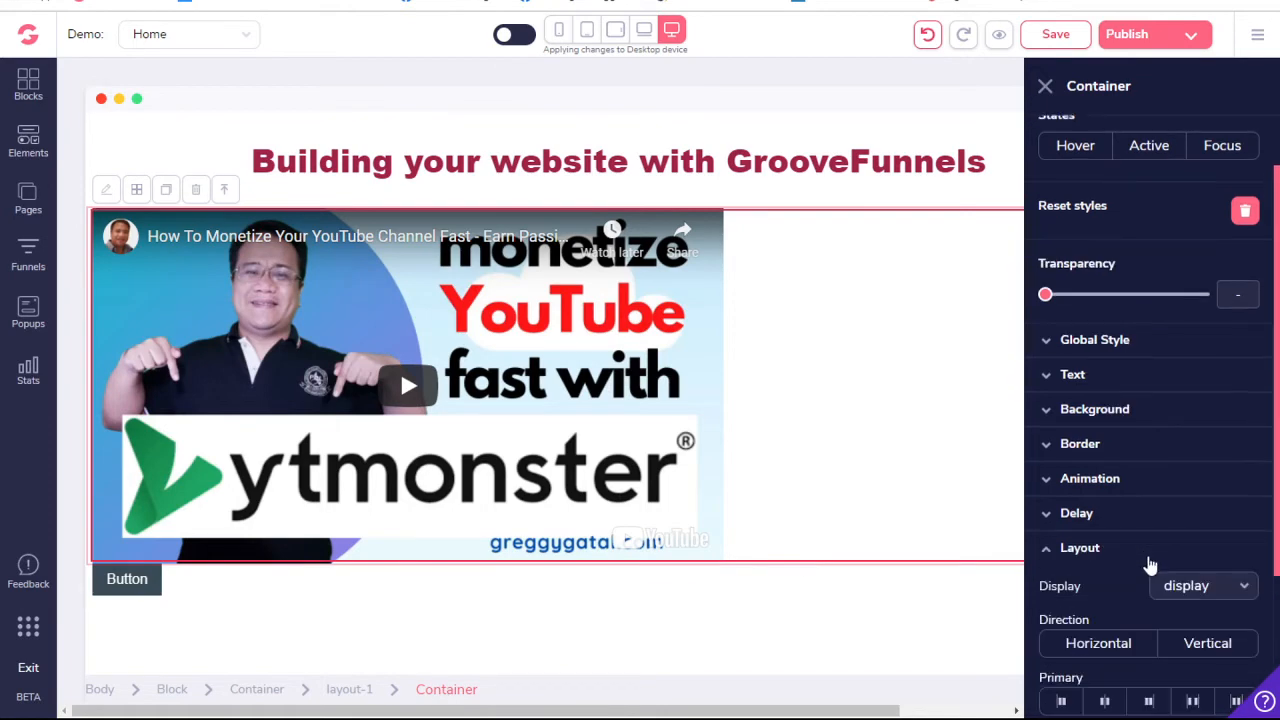
pyautogui.scroll(-3, 1148, 558)
pyautogui.click(1103, 460)
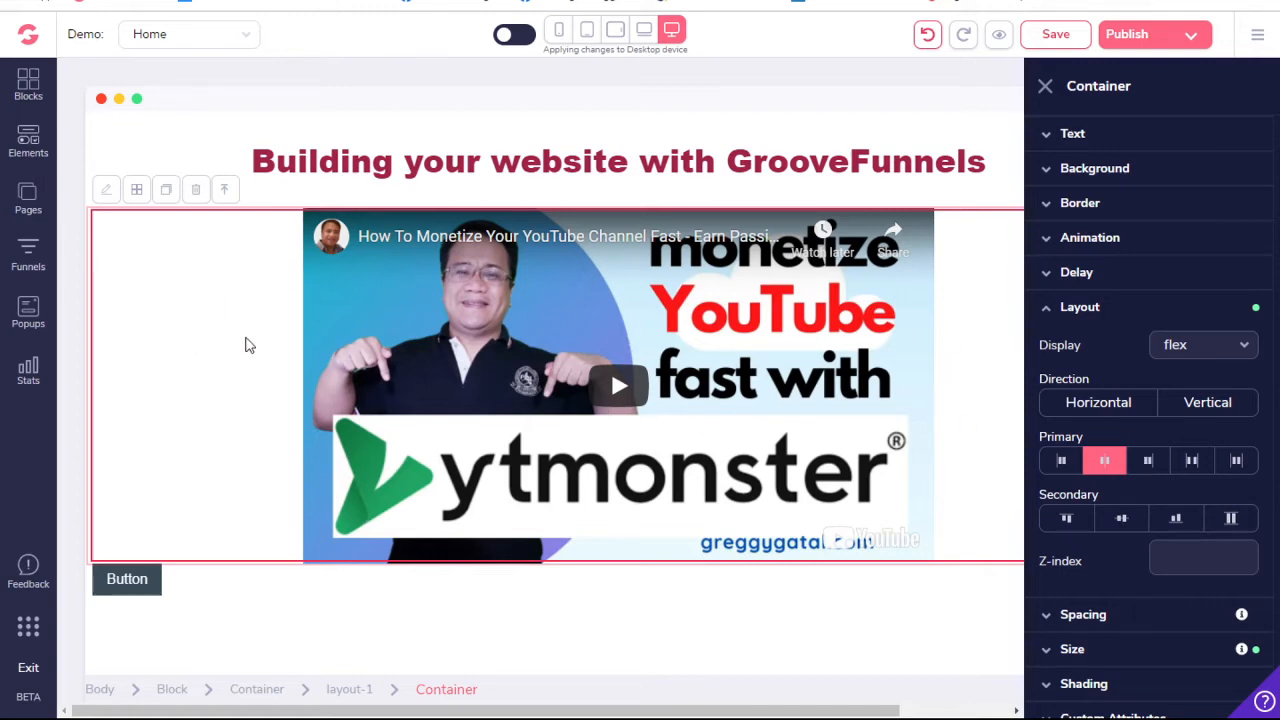
# - Set the top and bottom padding of the block containing the video to 2rem
pyautogui.click(171, 690)
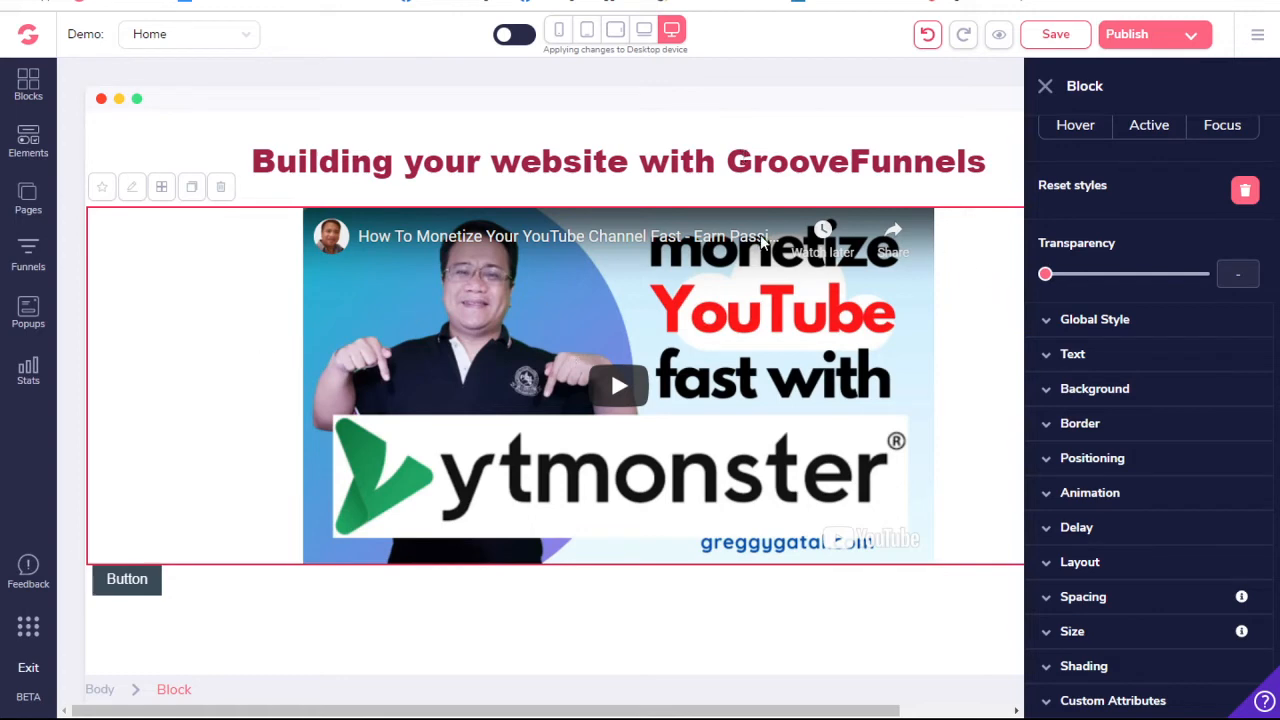
pyautogui.click(1149, 601)
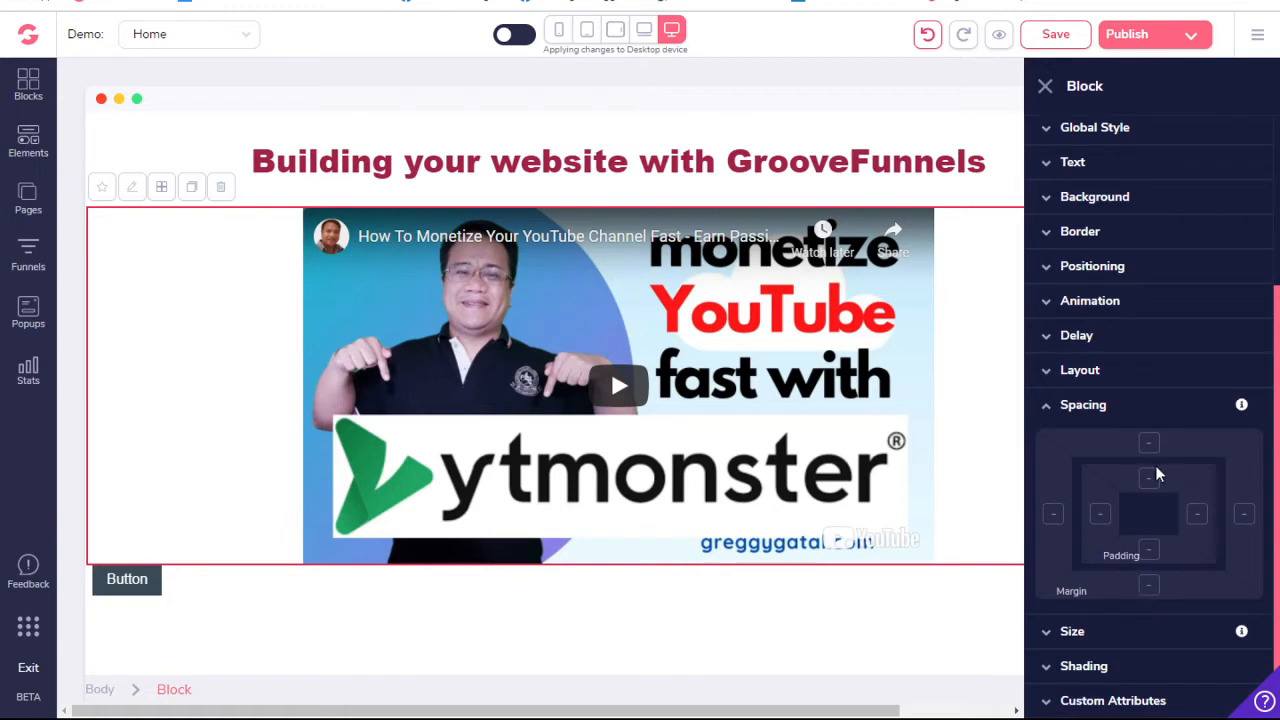
pyautogui.click(1149, 549)
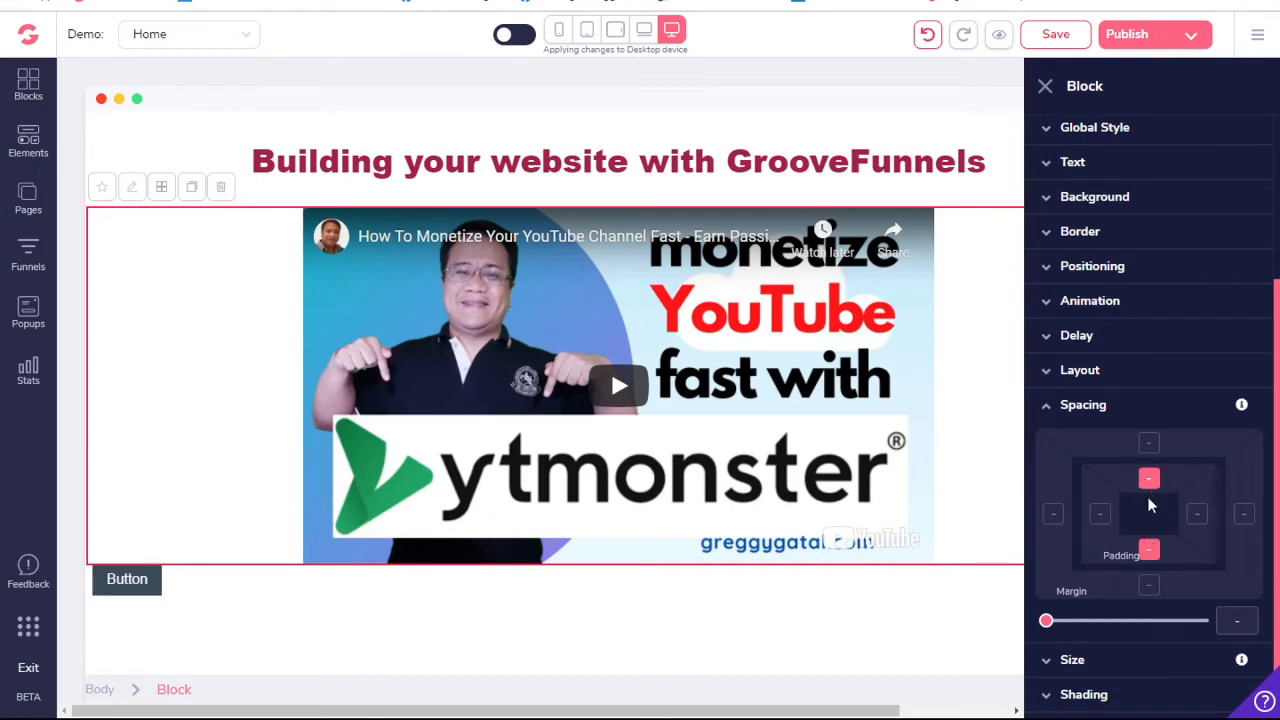
pyautogui.moveTo(1046, 621); pyautogui.dragTo(1113, 625)
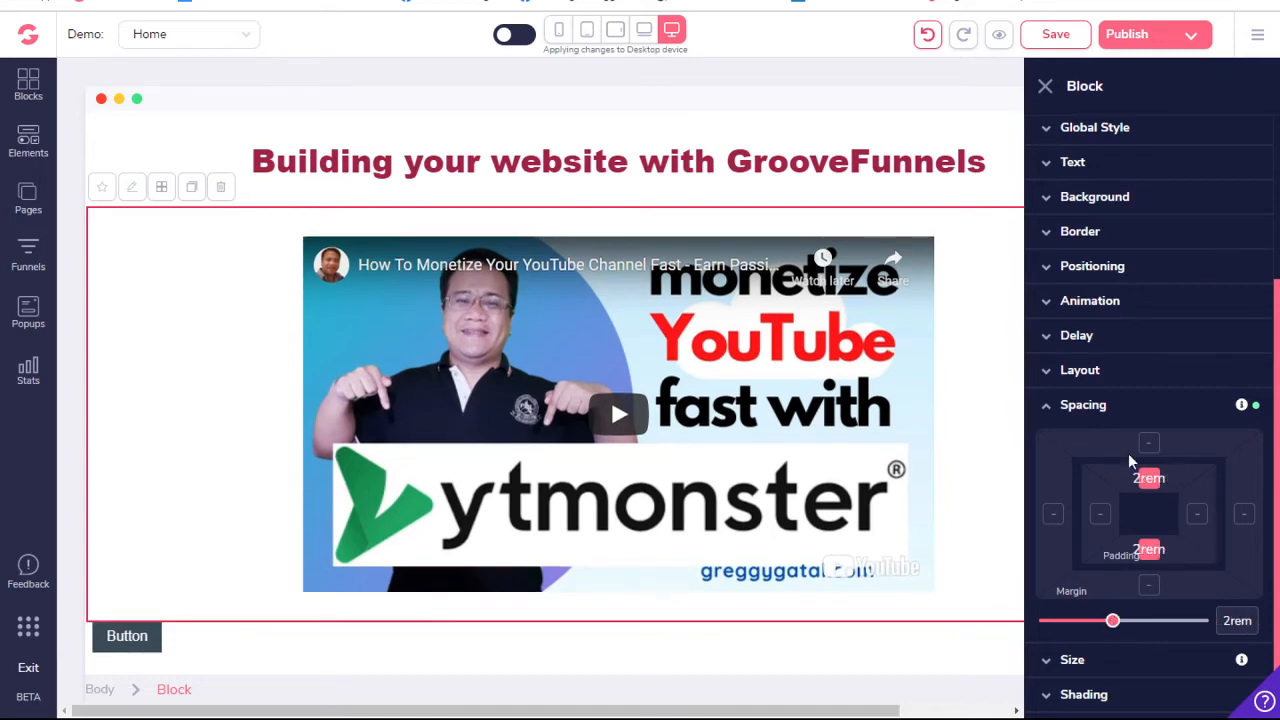
# - Search the free stock photos for "outdoors" to find a background image for the video block
pyautogui.click(1137, 200)
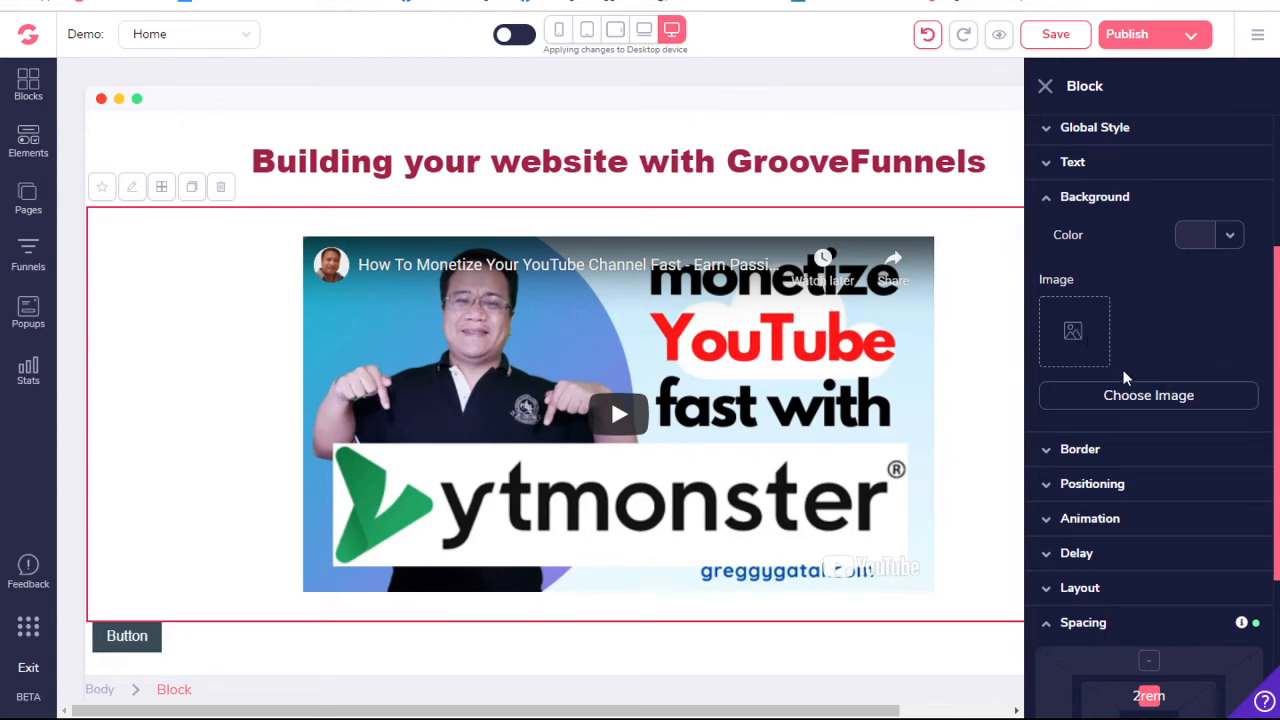
pyautogui.click(1157, 397)
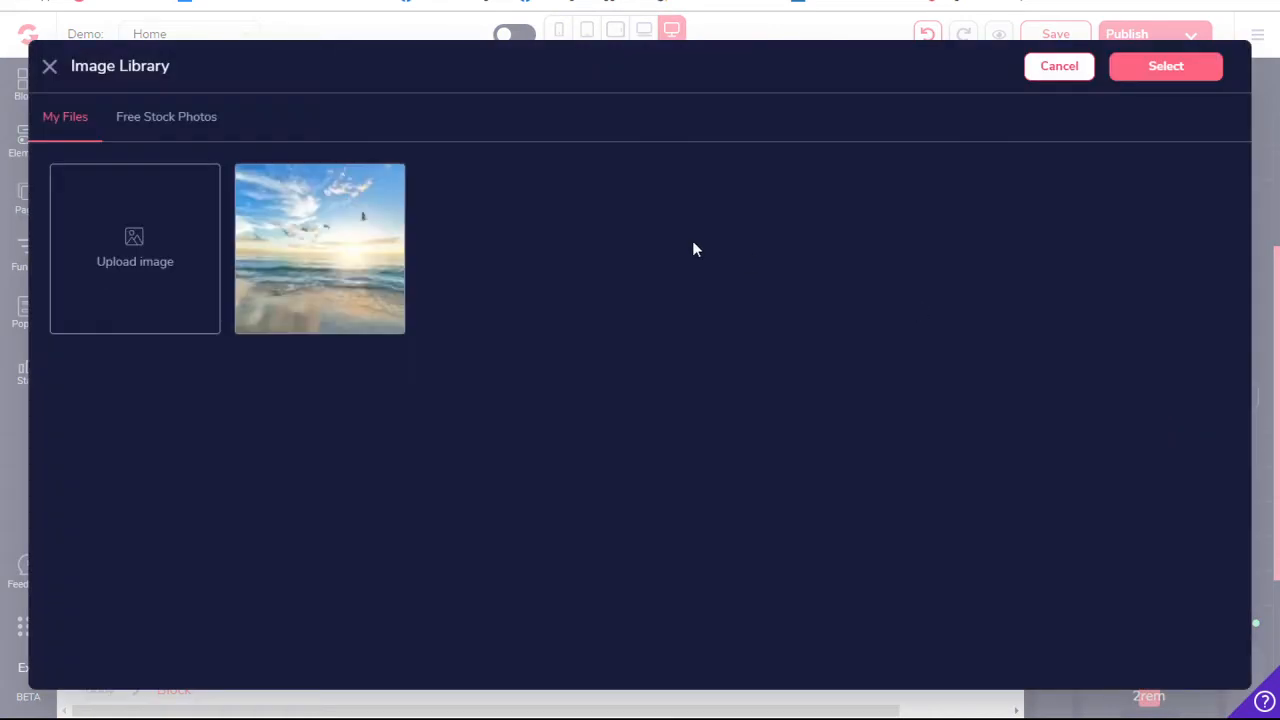
pyautogui.click(157, 118)
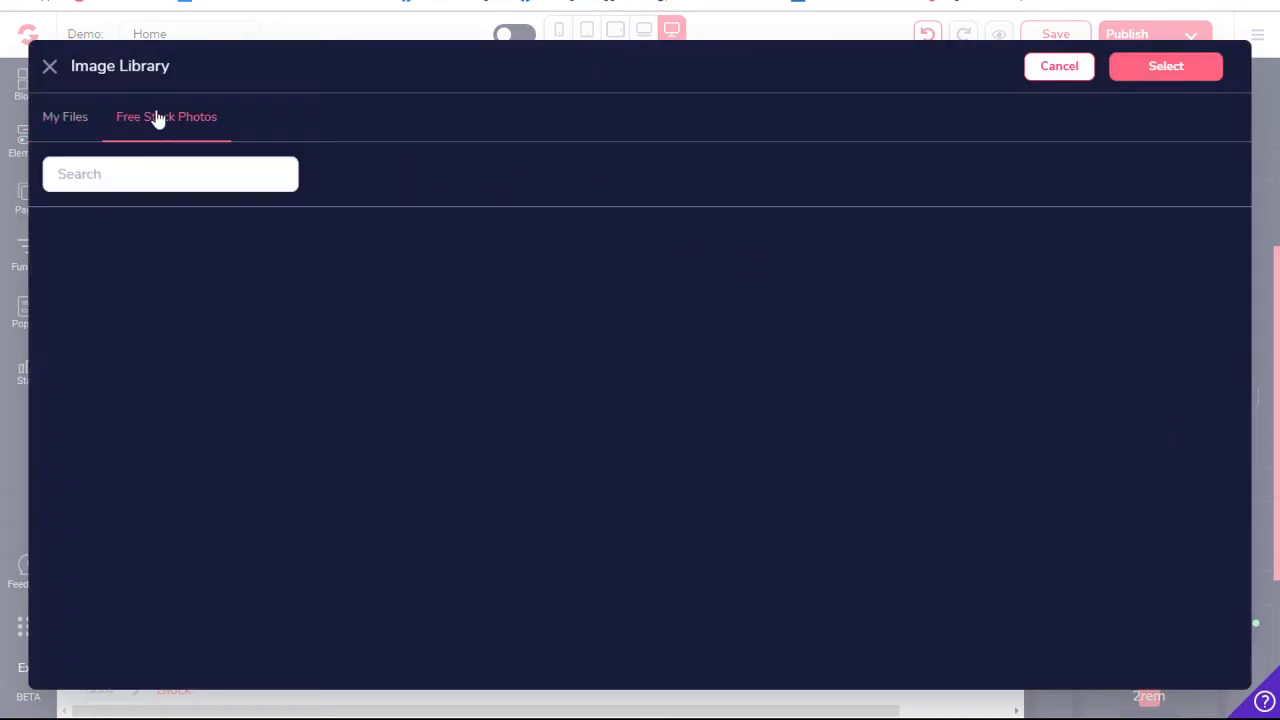
pyautogui.click(122, 175)
pyautogui.write('outdoors')
pyautogui.press('Return')
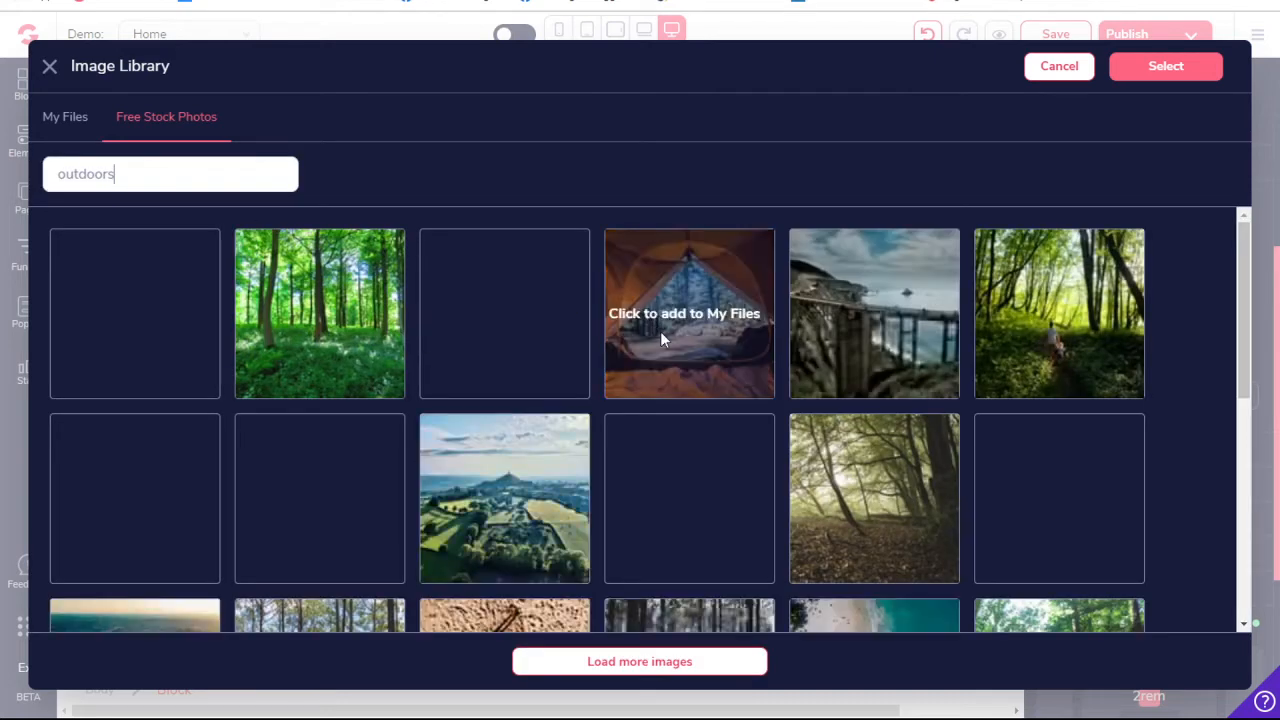
# - Add the aerial photo of sandy ground with green vegetation to My Files and apply it as the video block's background image
pyautogui.scroll(-2, 635, 444)
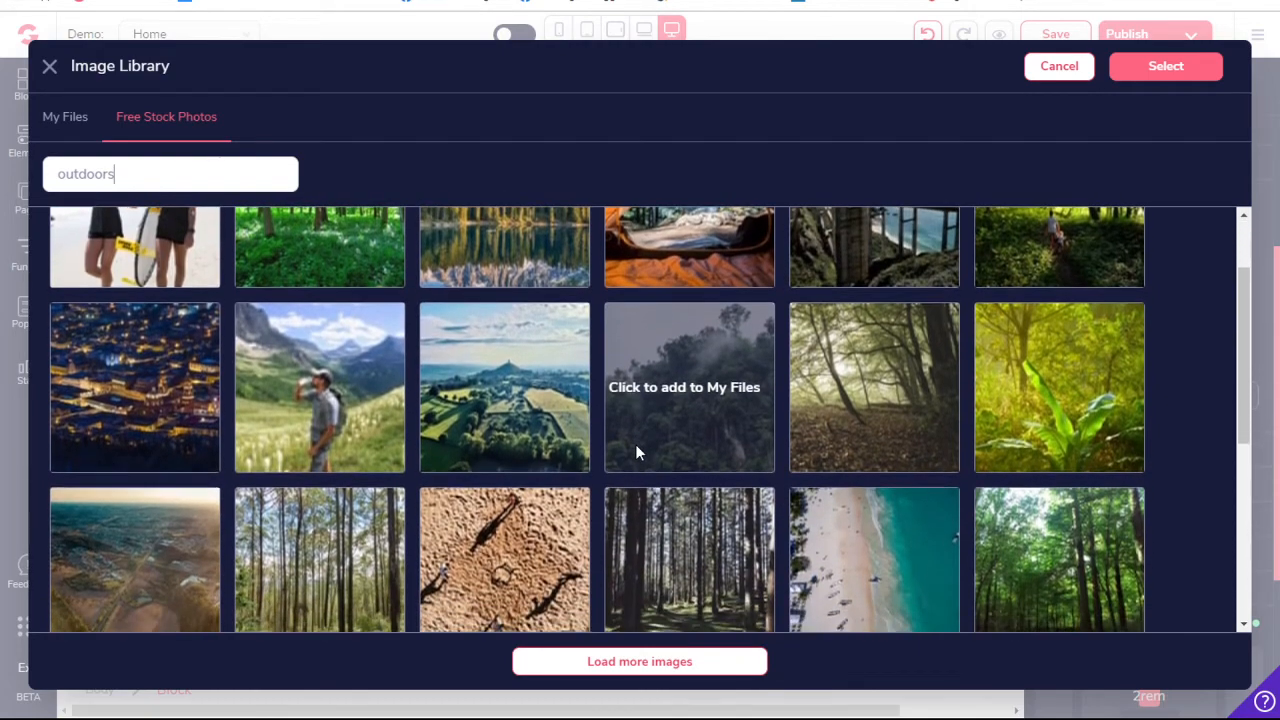
pyautogui.scroll(-2, 635, 452)
pyautogui.scroll(-5, 635, 452)
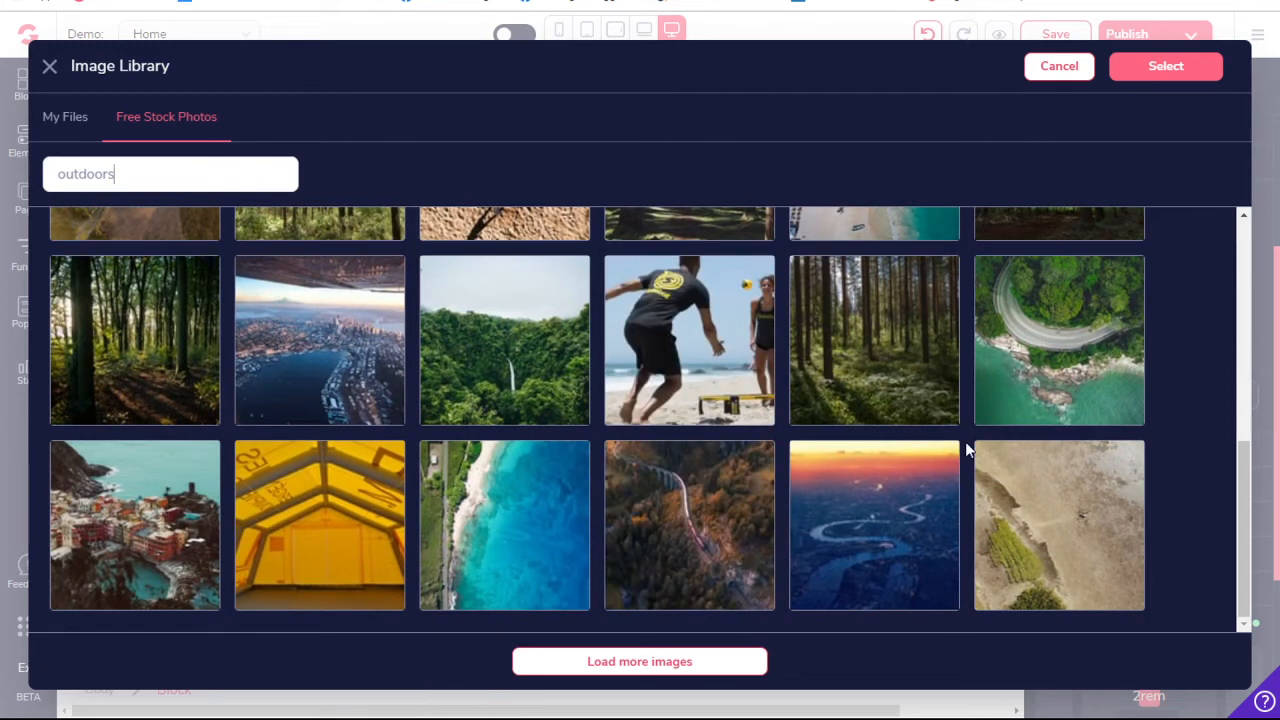
pyautogui.click(1035, 490)
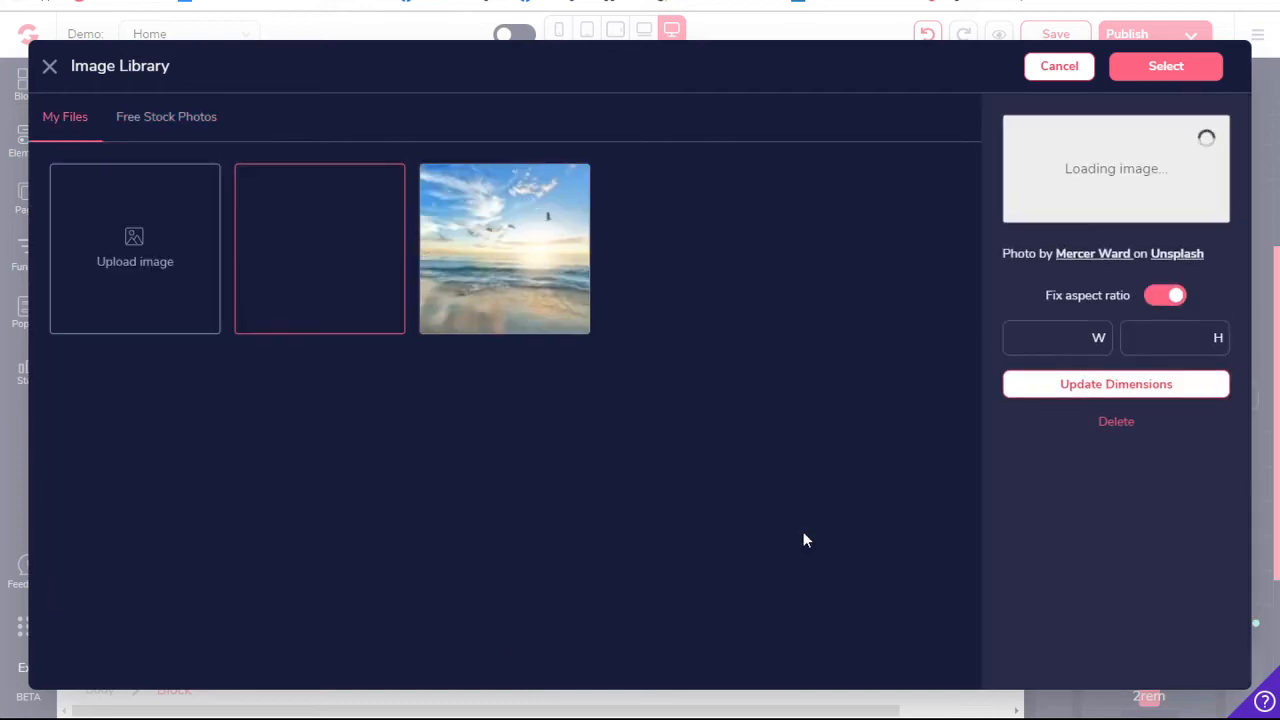
pyautogui.click(334, 246)
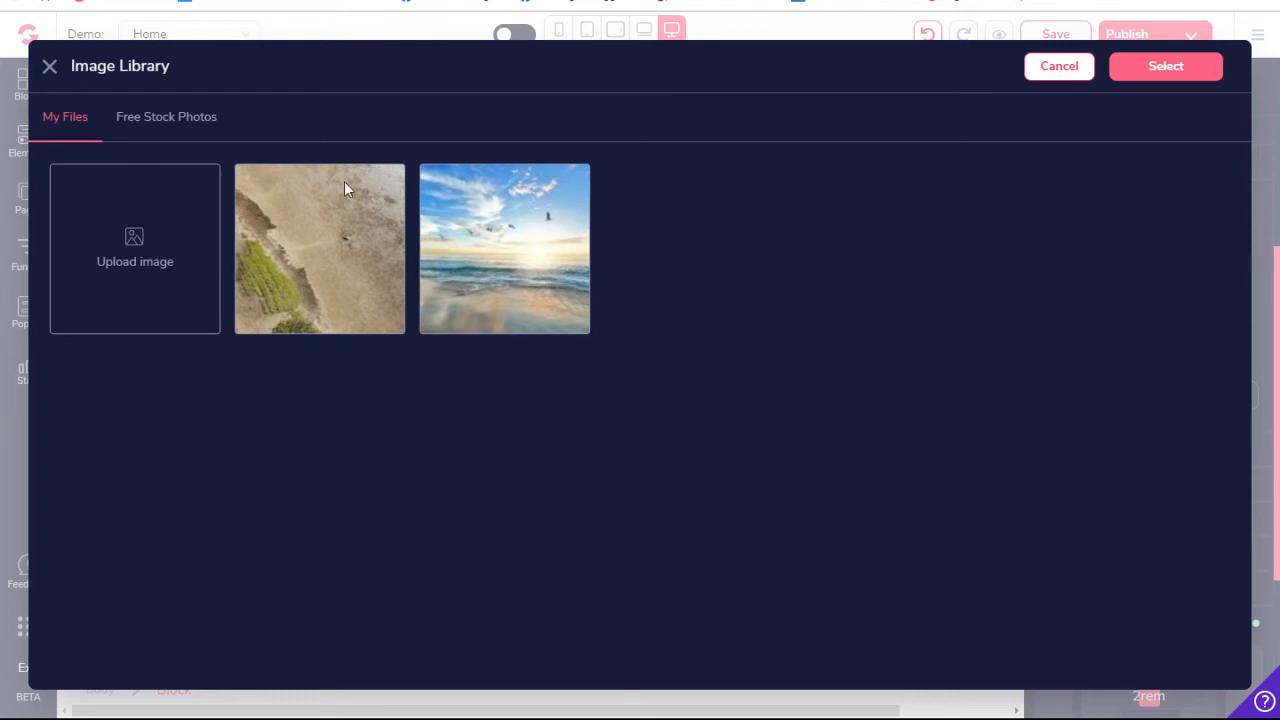
pyautogui.click(334, 230)
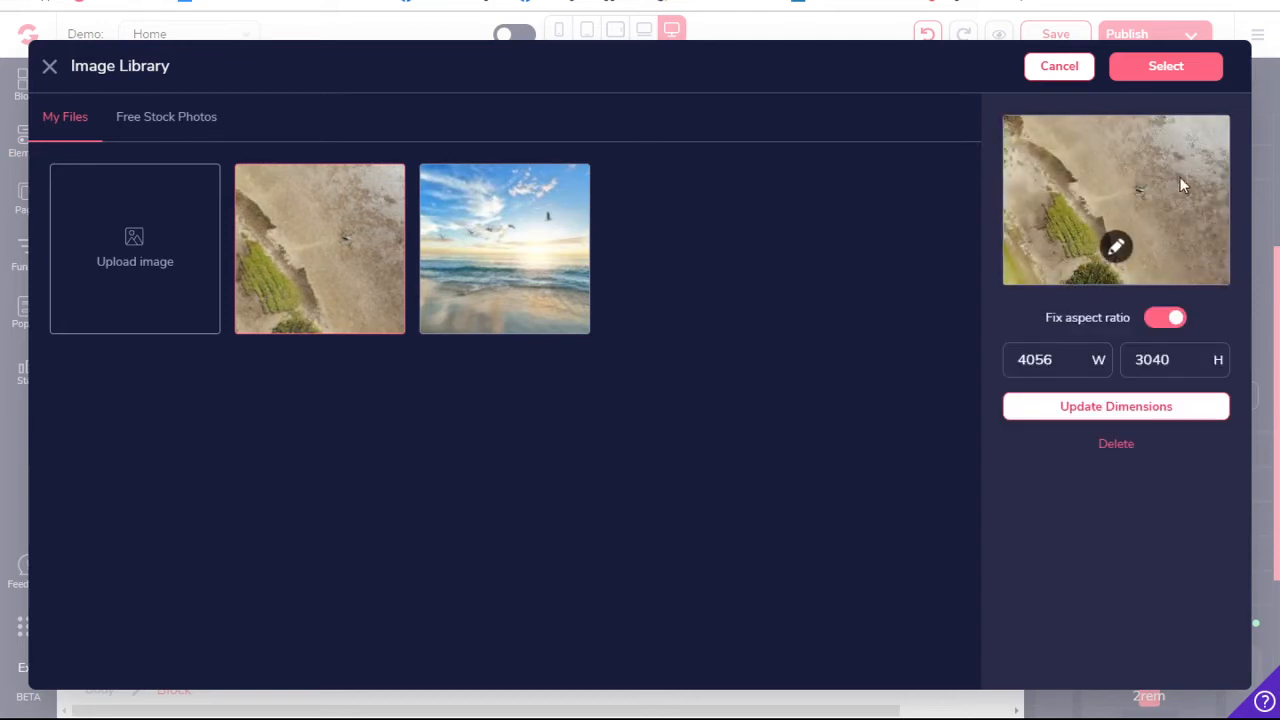
pyautogui.click(1166, 70)
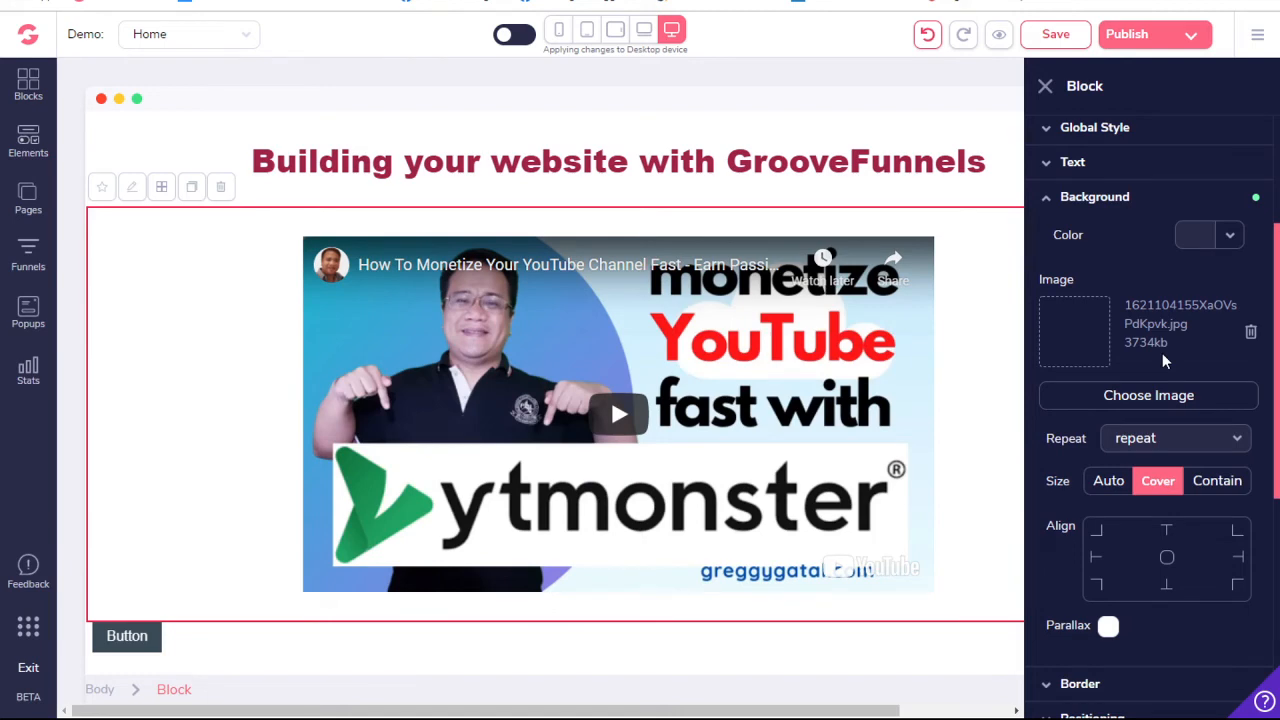
pyautogui.scroll(-5, 1162, 353)
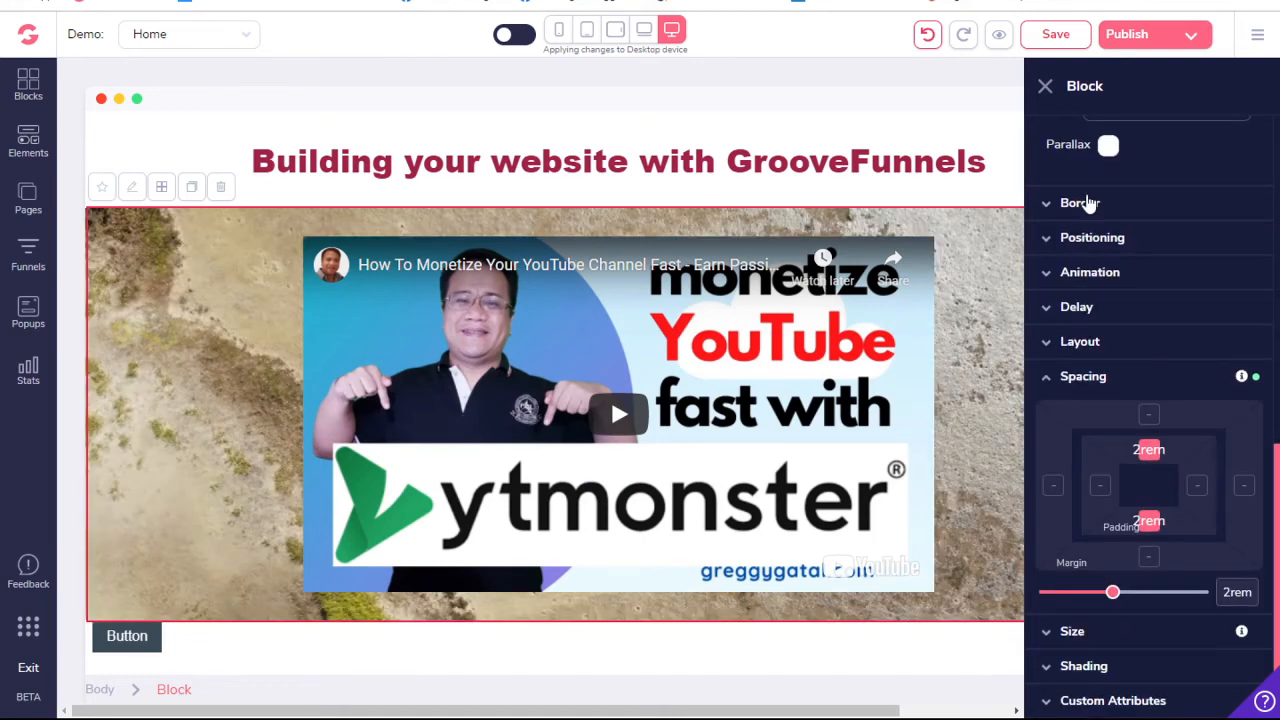
pyautogui.click(1045, 86)
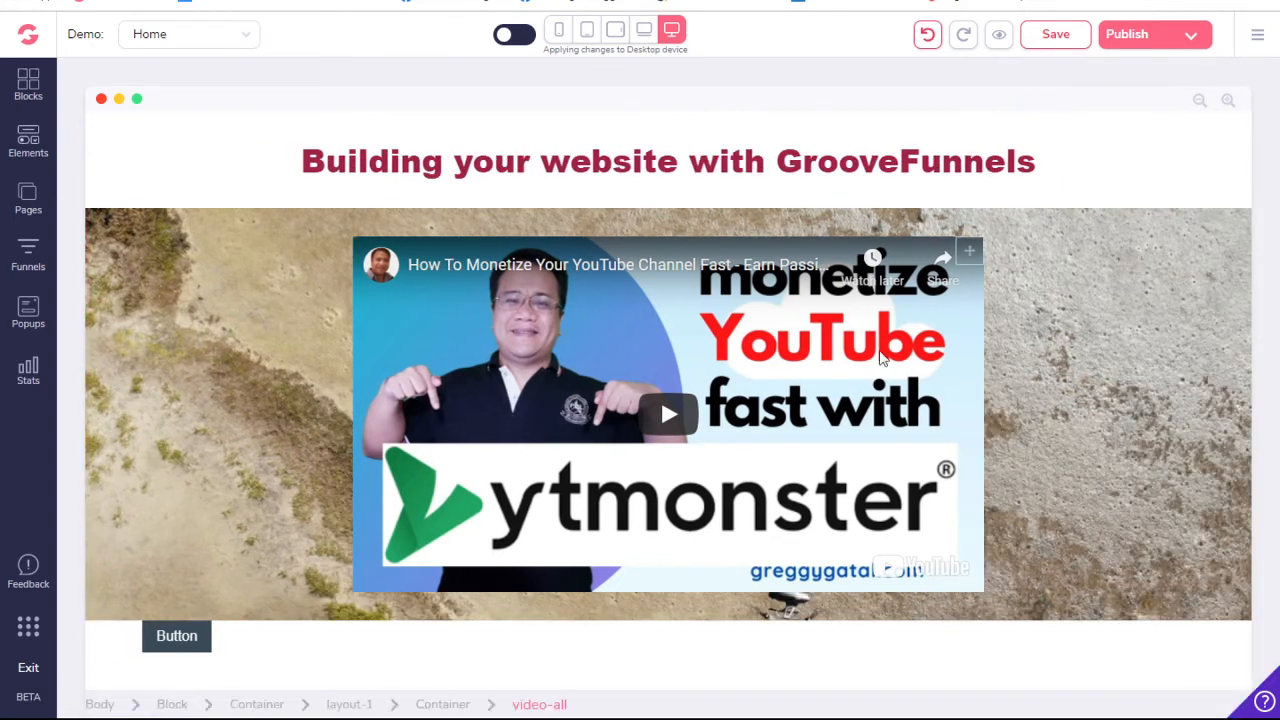
# - Center the button below the video by setting its parent container's primary layout alignment to center
pyautogui.click(173, 640)
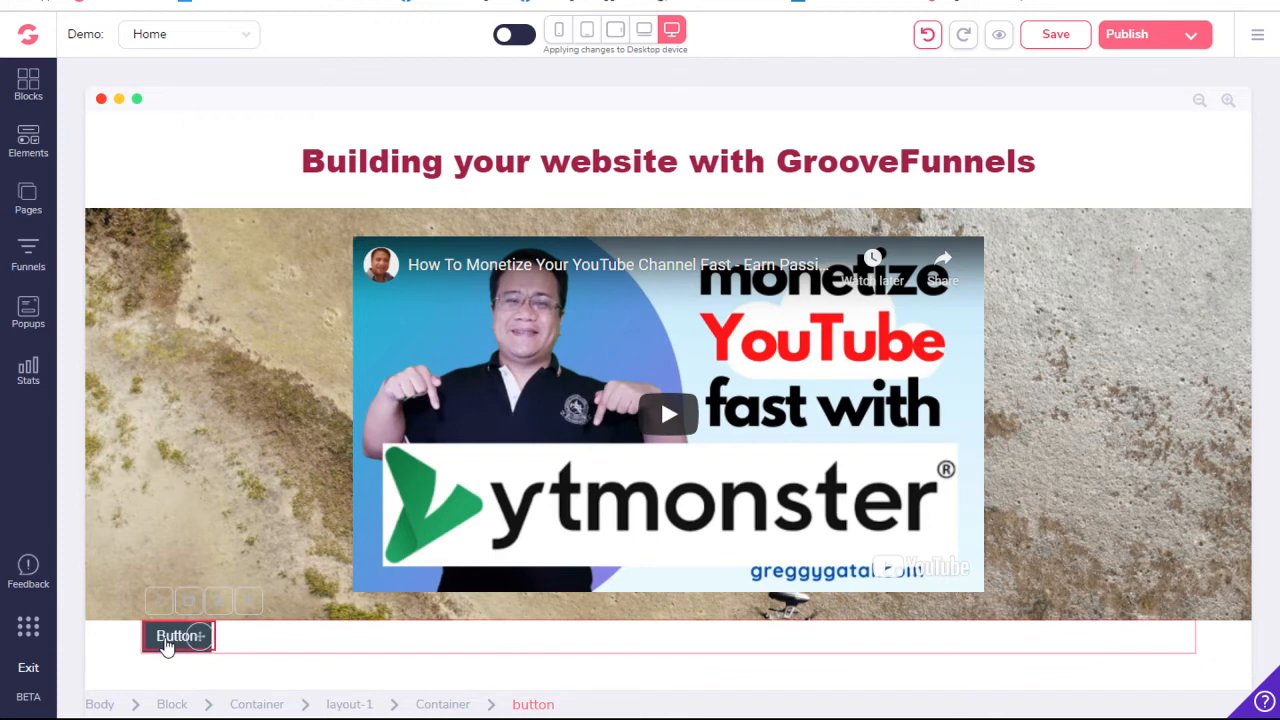
pyautogui.click(443, 705)
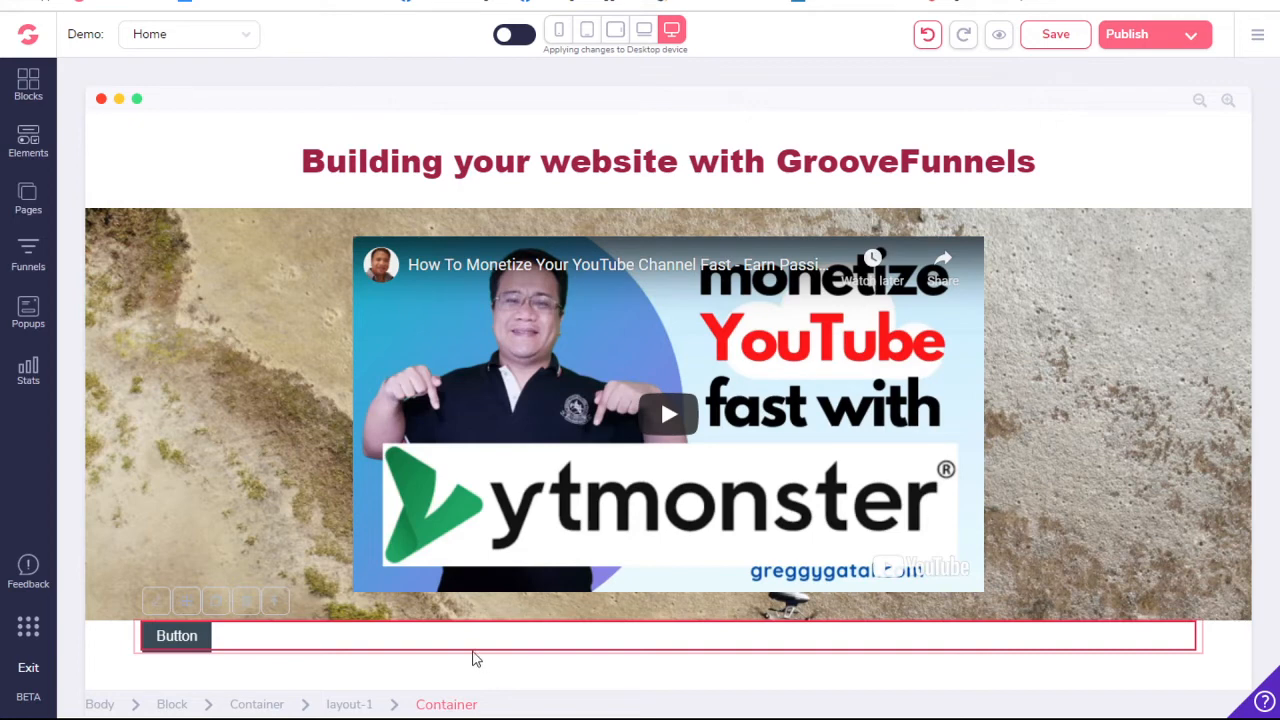
pyautogui.click(155, 604)
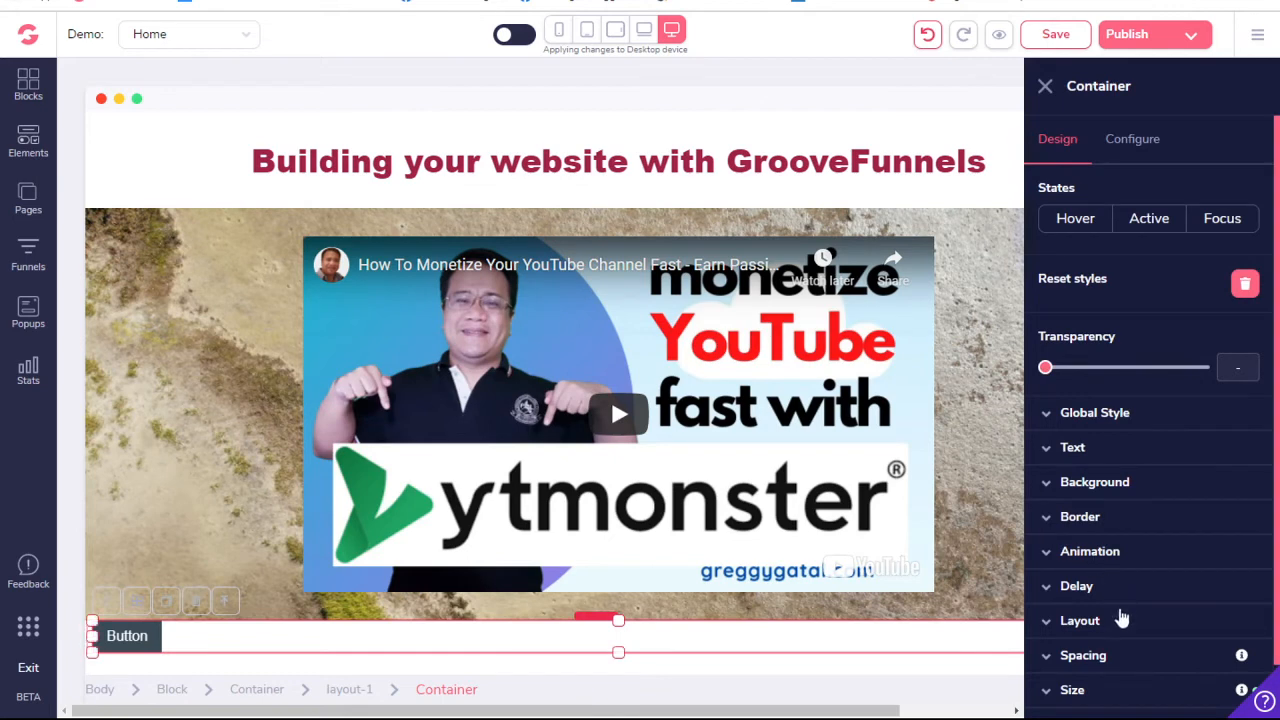
pyautogui.click(1163, 621)
pyautogui.scroll(-2, 1163, 620)
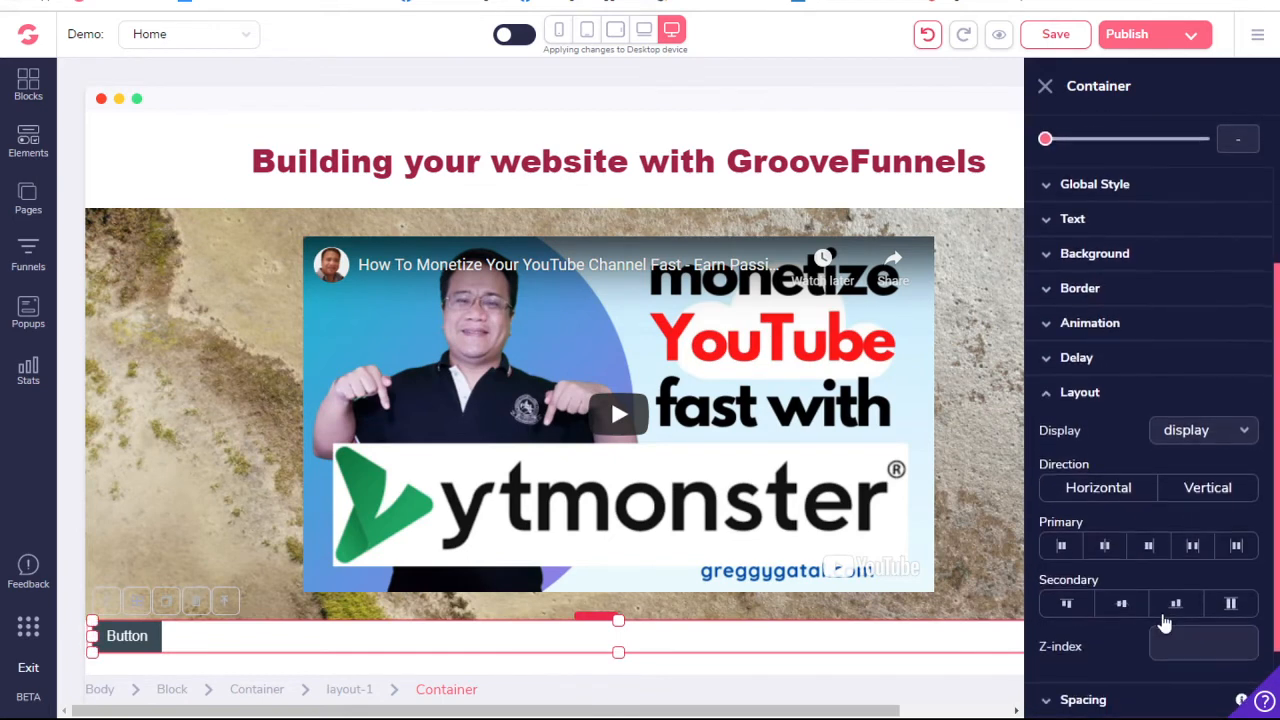
pyautogui.click(1104, 547)
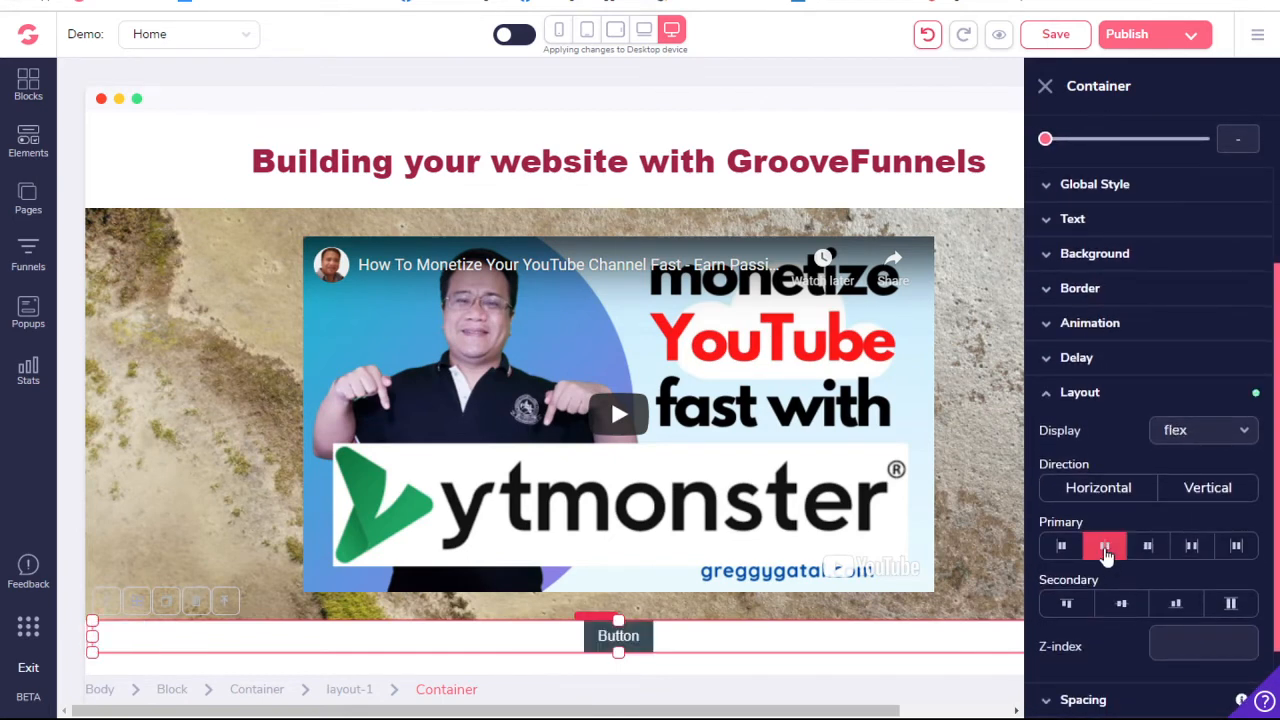
# - Change the button's text to "Sign with Groove" in its configuration
pyautogui.click(622, 637)
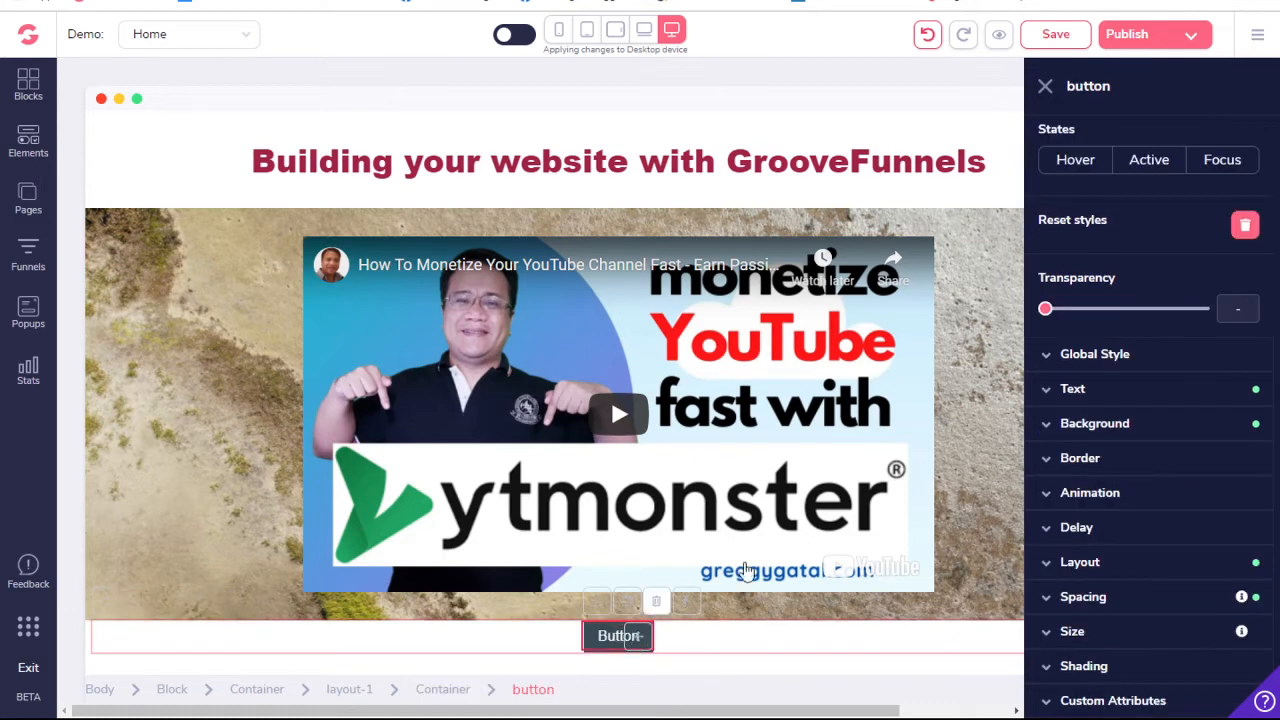
pyautogui.click(1120, 388)
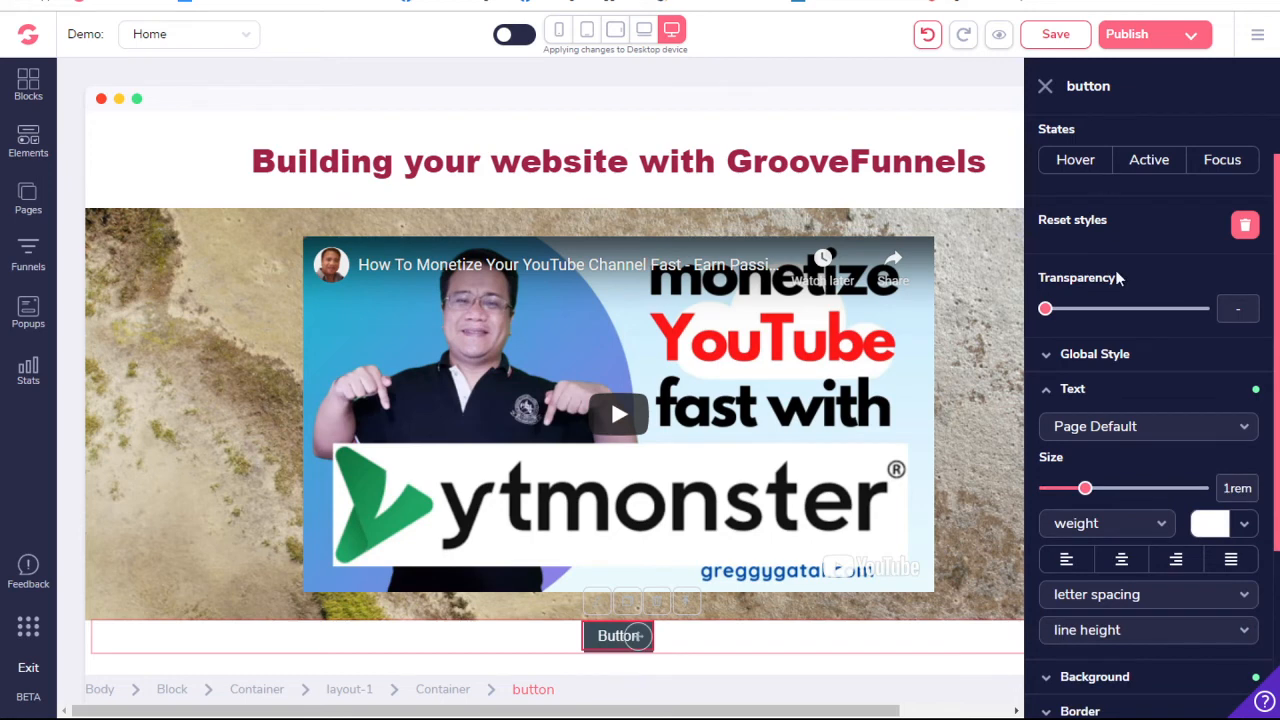
pyautogui.scroll(1, 1117, 278)
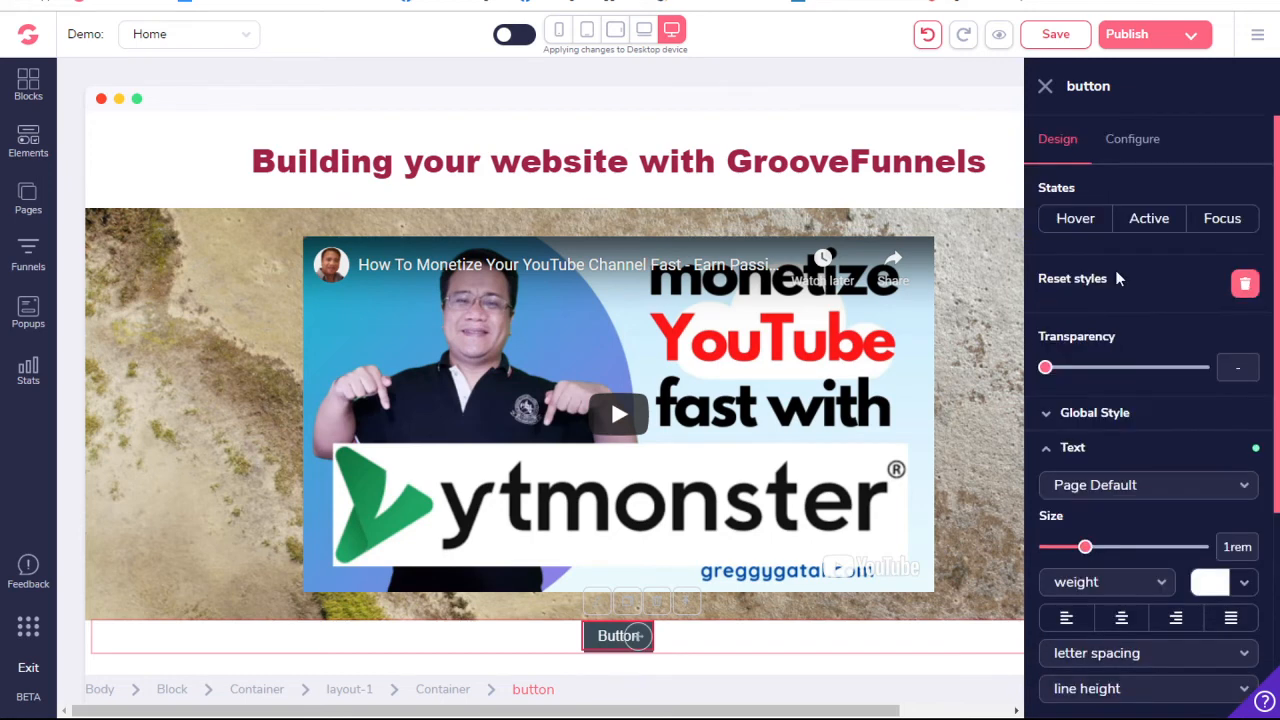
pyautogui.click(1140, 145)
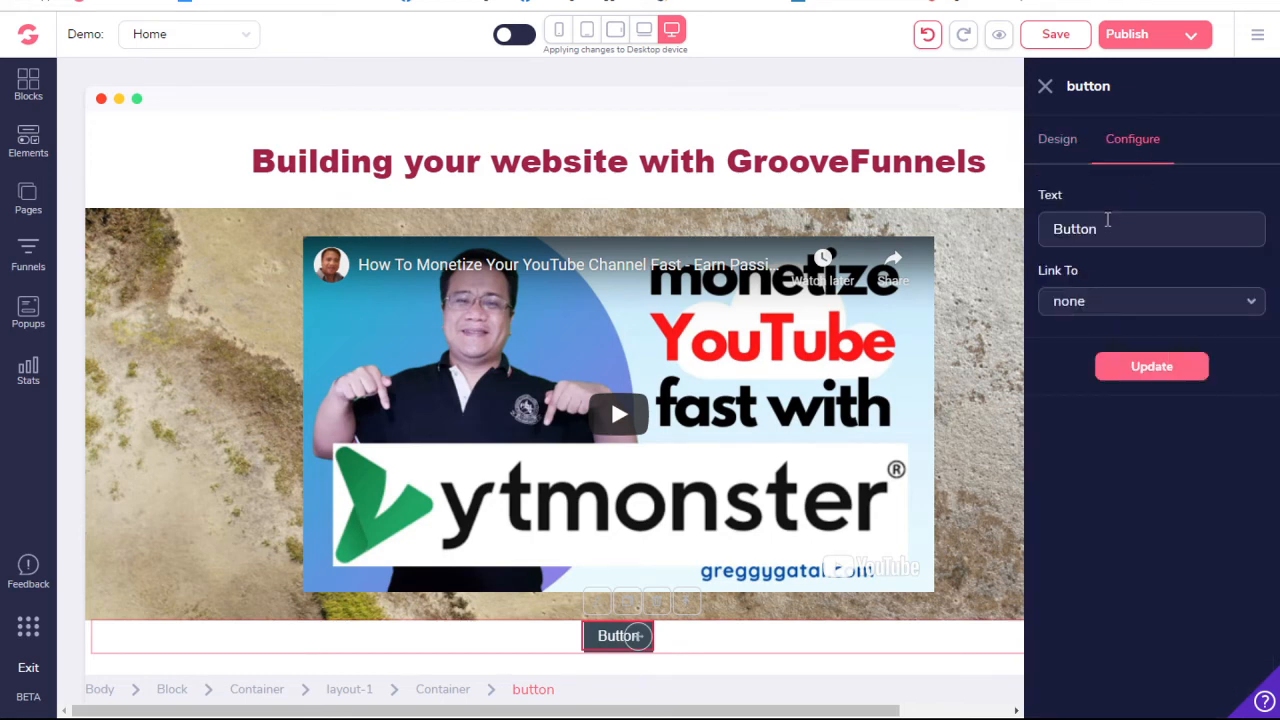
pyautogui.moveTo(1107, 222); pyautogui.dragTo(1032, 234)
pyautogui.write('Sign with Groove')
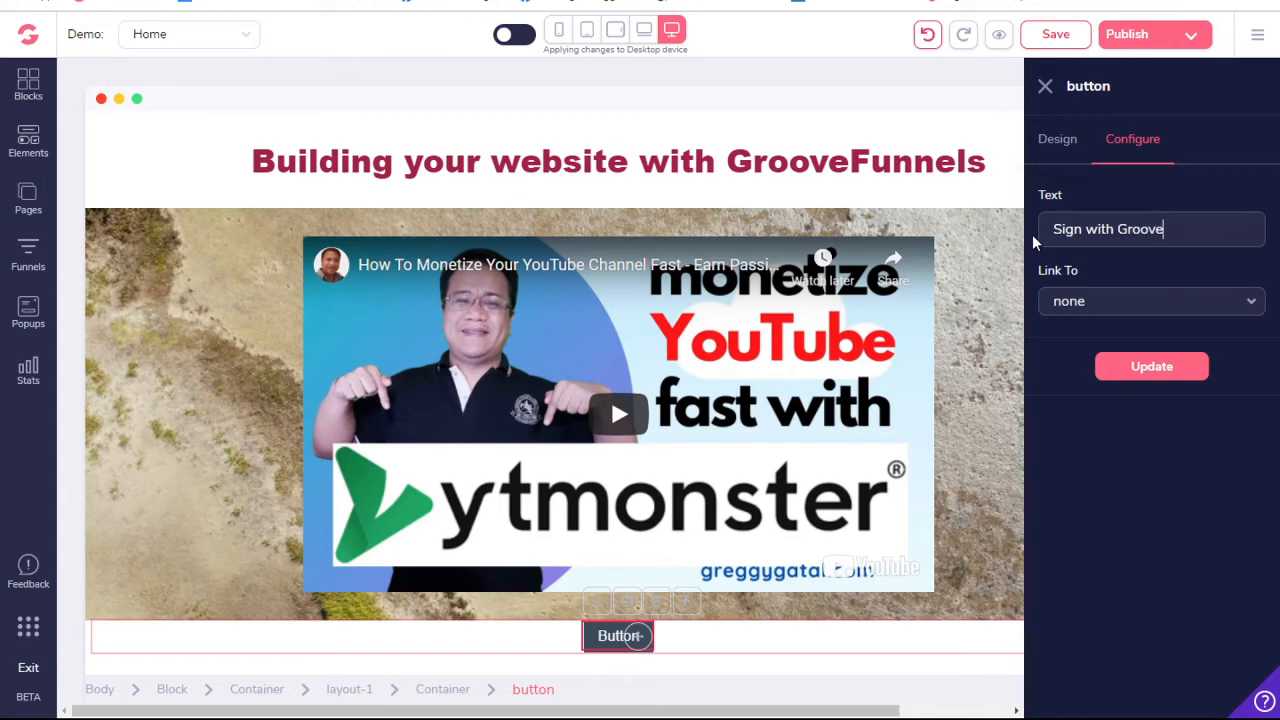
# - Review the button's link target options and set it to link to a URL
pyautogui.click(1154, 312)
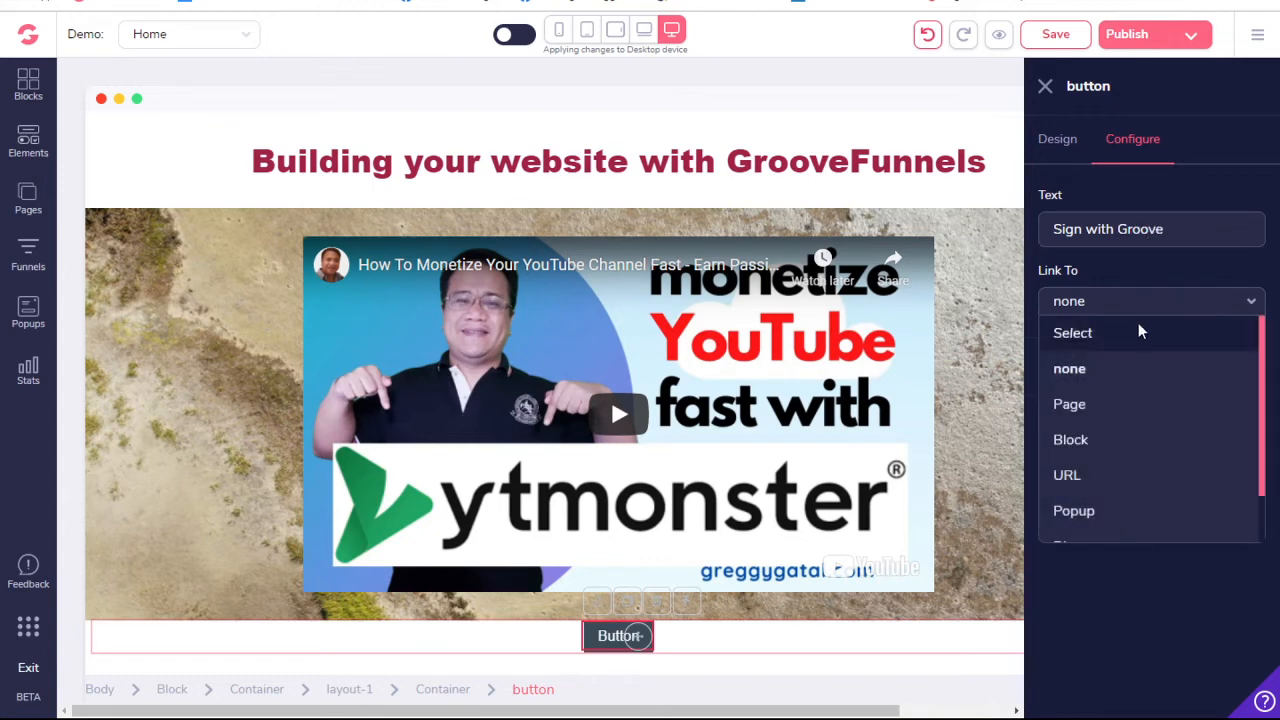
pyautogui.click(1075, 476)
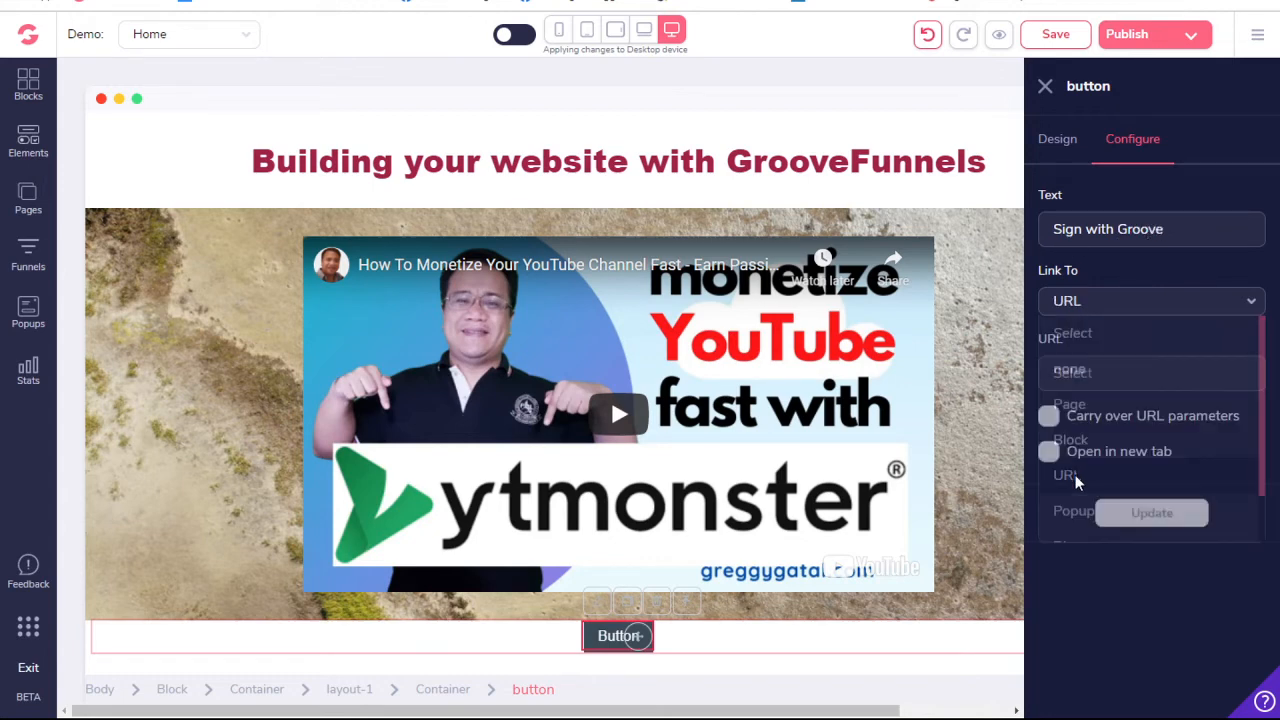
pyautogui.click(1165, 308)
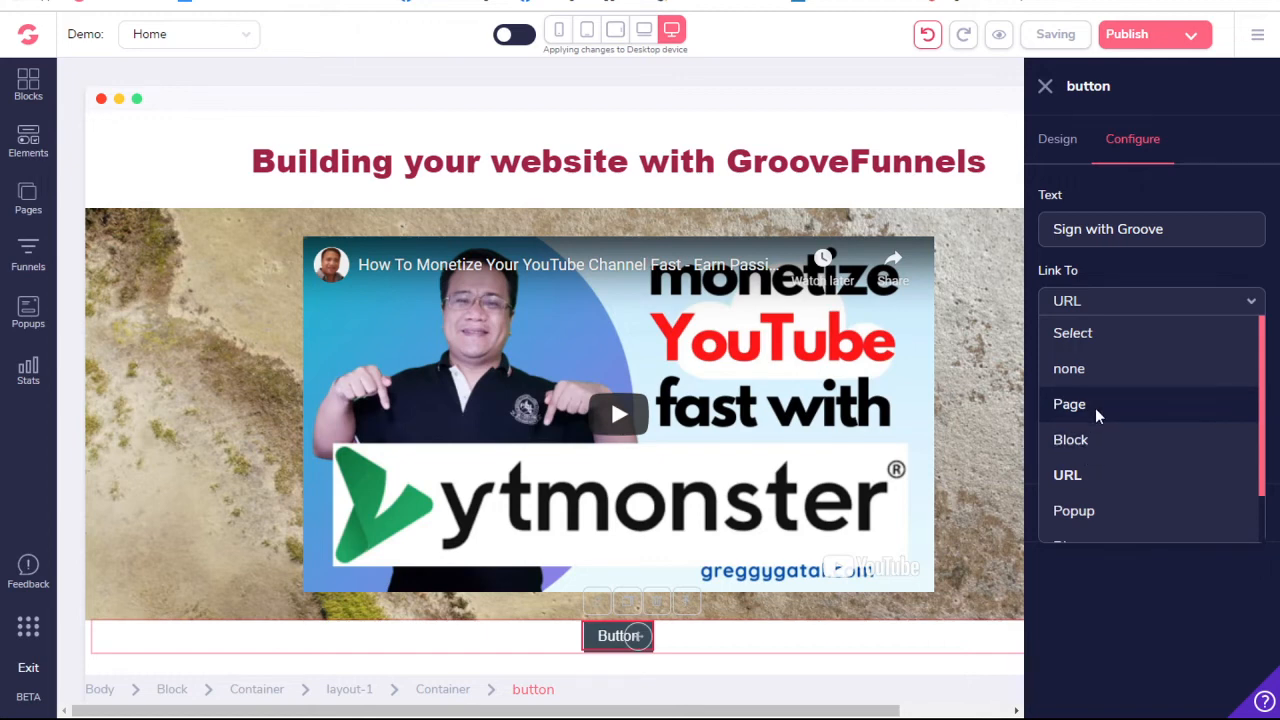
pyautogui.scroll(-1, 1096, 514)
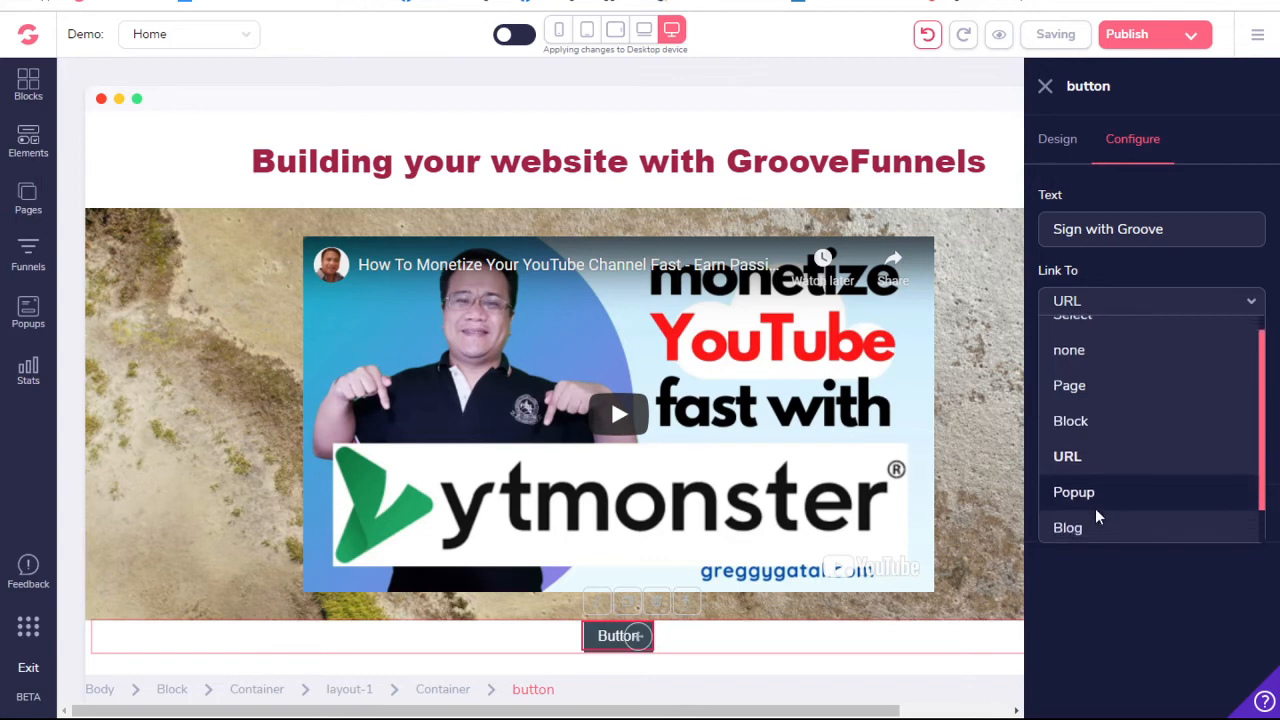
pyautogui.scroll(-1, 1096, 515)
pyautogui.scroll(-1, 1096, 515)
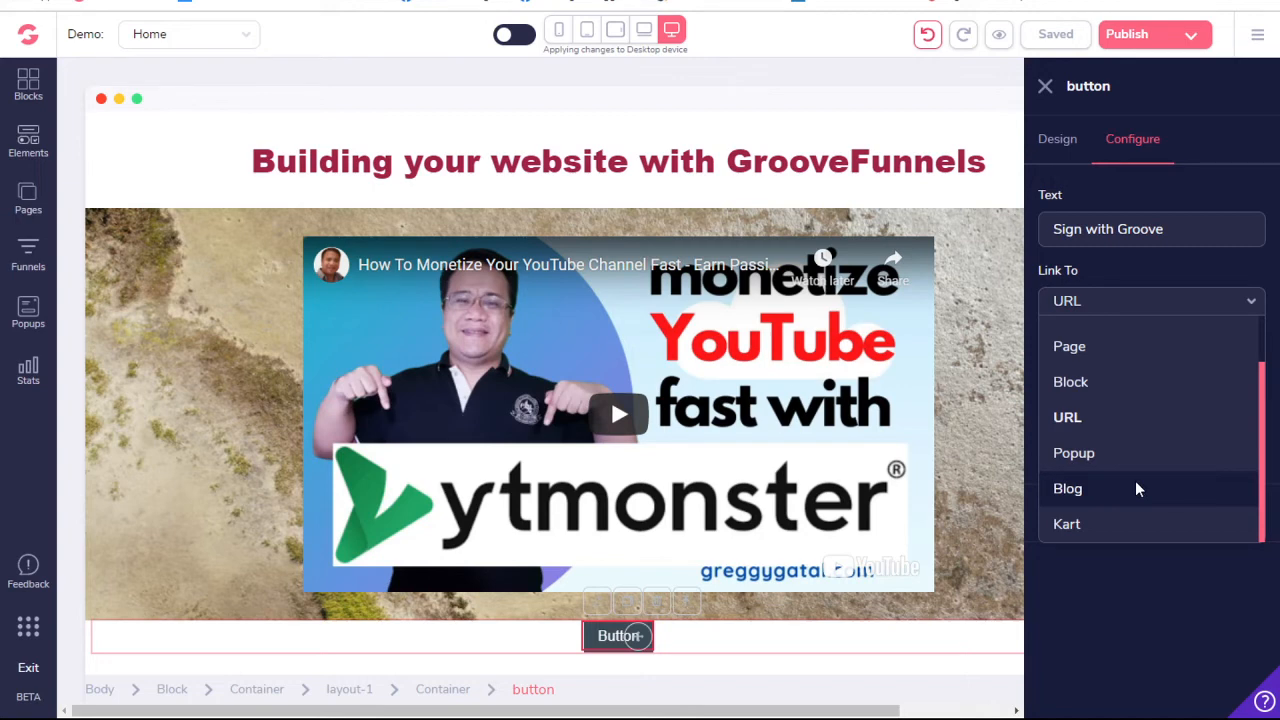
pyautogui.click(1121, 419)
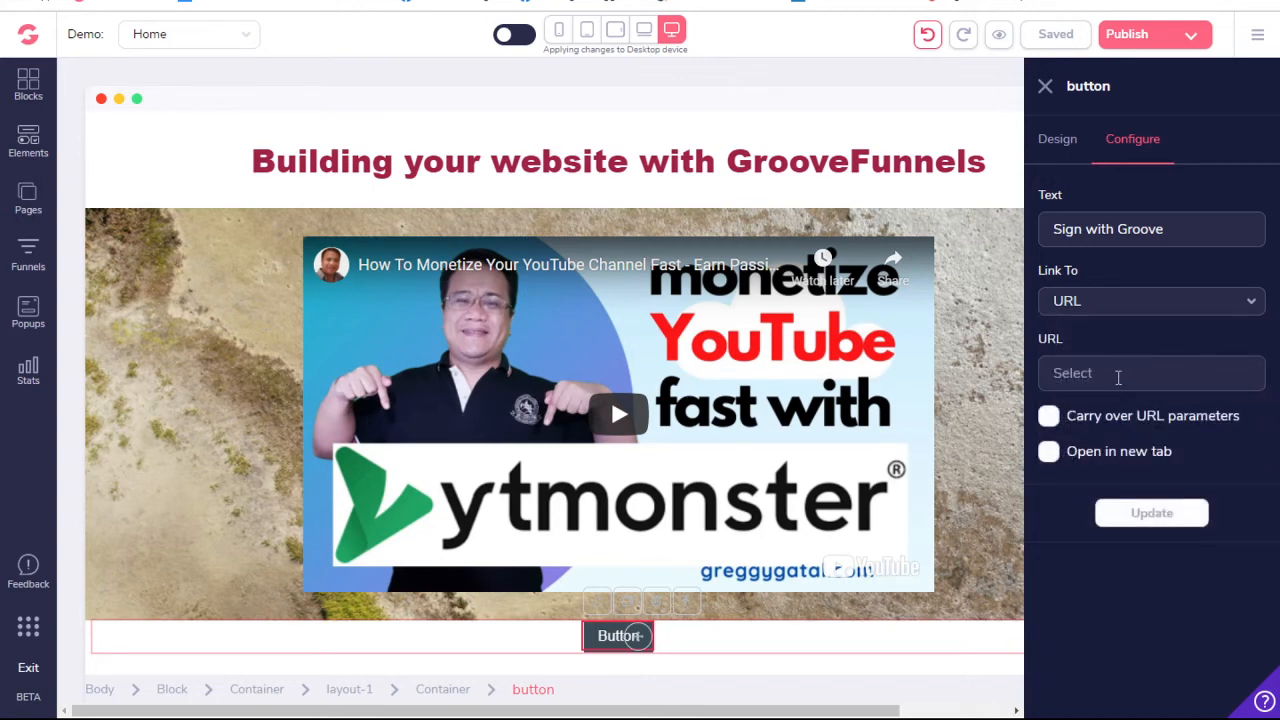
pyautogui.write('gre]]')
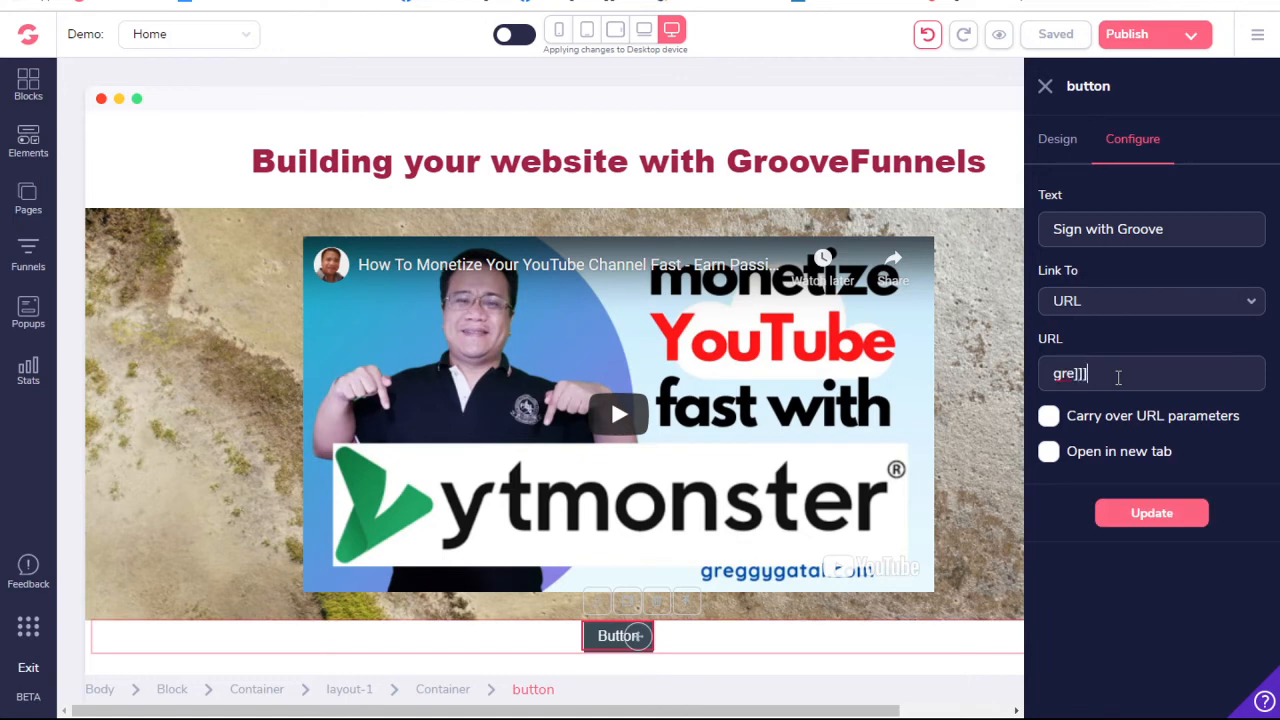
pyautogui.press('BackSpace')
pyautogui.press('BackSpace')
pyautogui.press('BackSpace')
pyautogui.press('BackSpace')
pyautogui.press('BackSpace')
pyautogui.write('https://grovefree')
pyautogui.write('funne')
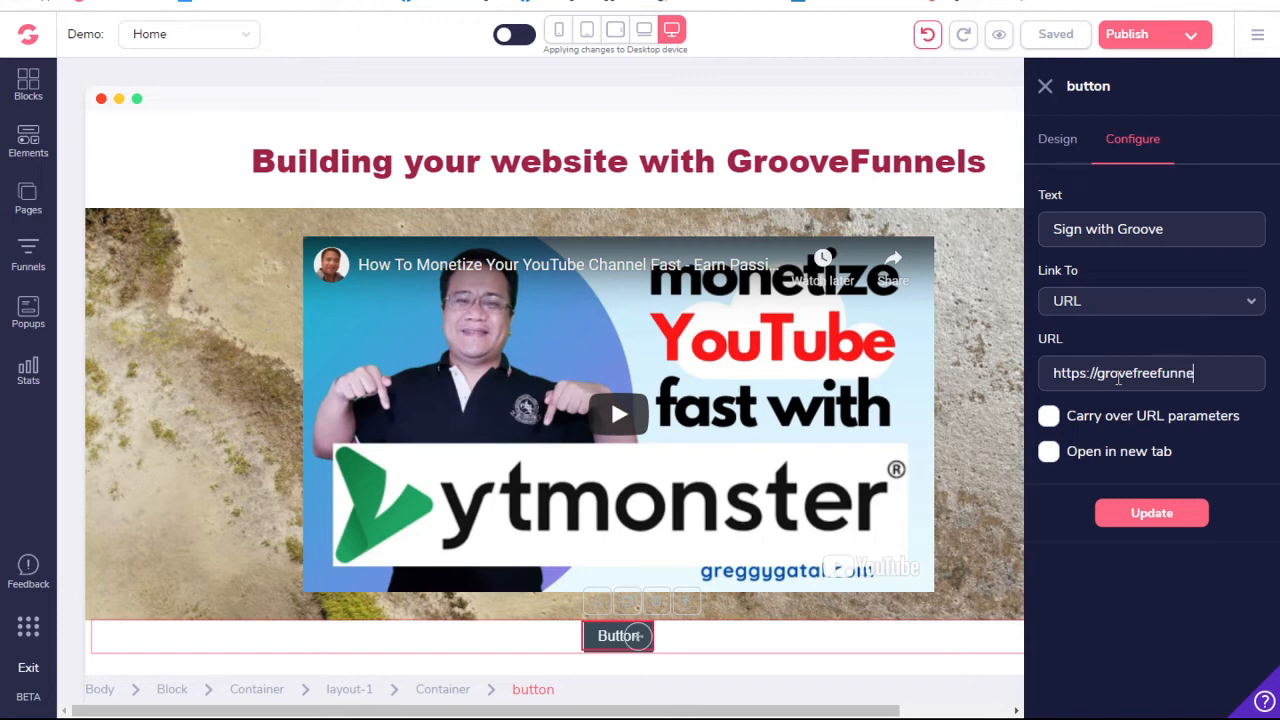
pyautogui.write('l.com')
pyautogui.click(1120, 377)
pyautogui.write('o')
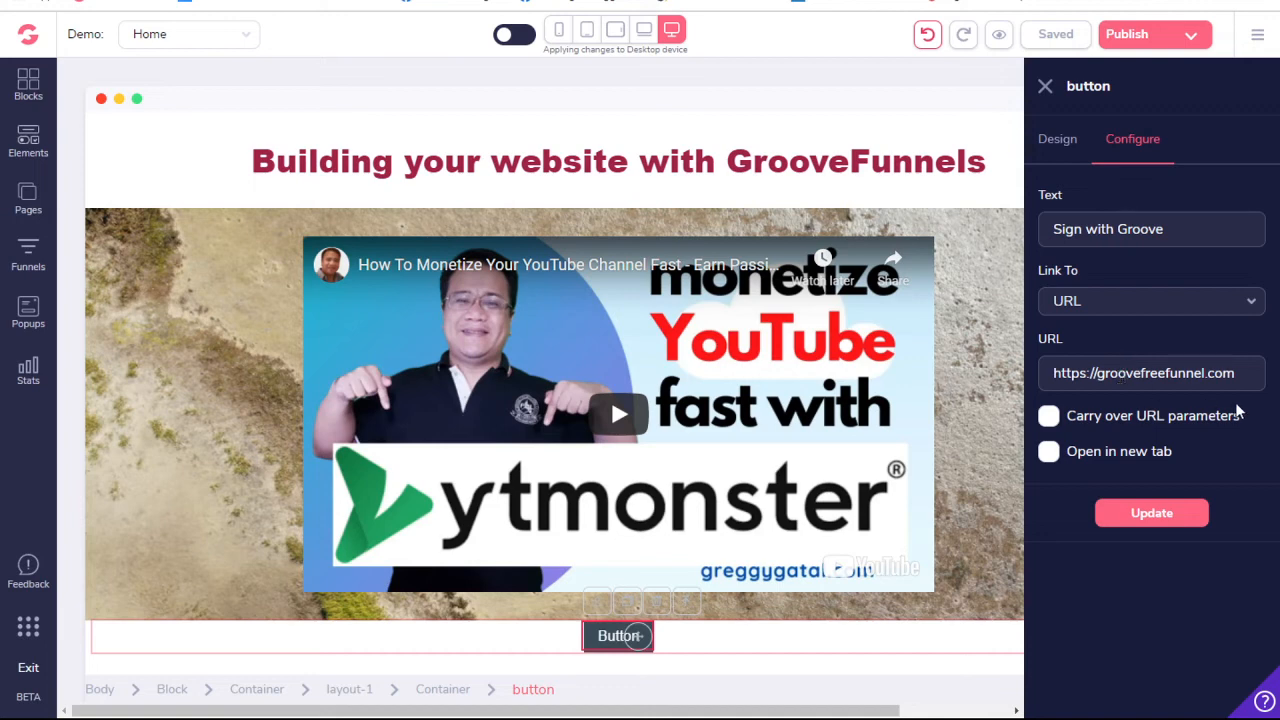
# - Set the button's link to open in a new tab and update the button with its new configuration
pyautogui.click(1050, 455)
pyautogui.click(1050, 455)
pyautogui.click(1048, 454)
pyautogui.click(1150, 530)
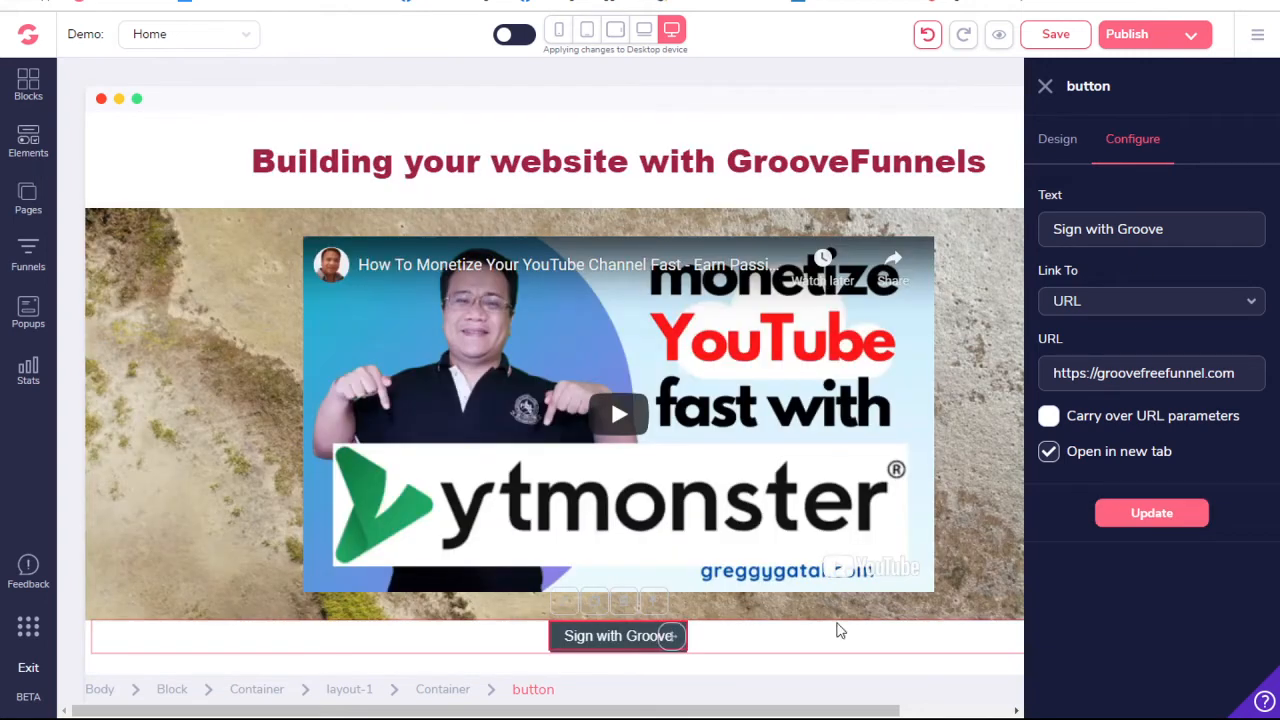
# - Open the button's design settings and examine the text styling and text color options
pyautogui.click(1056, 141)
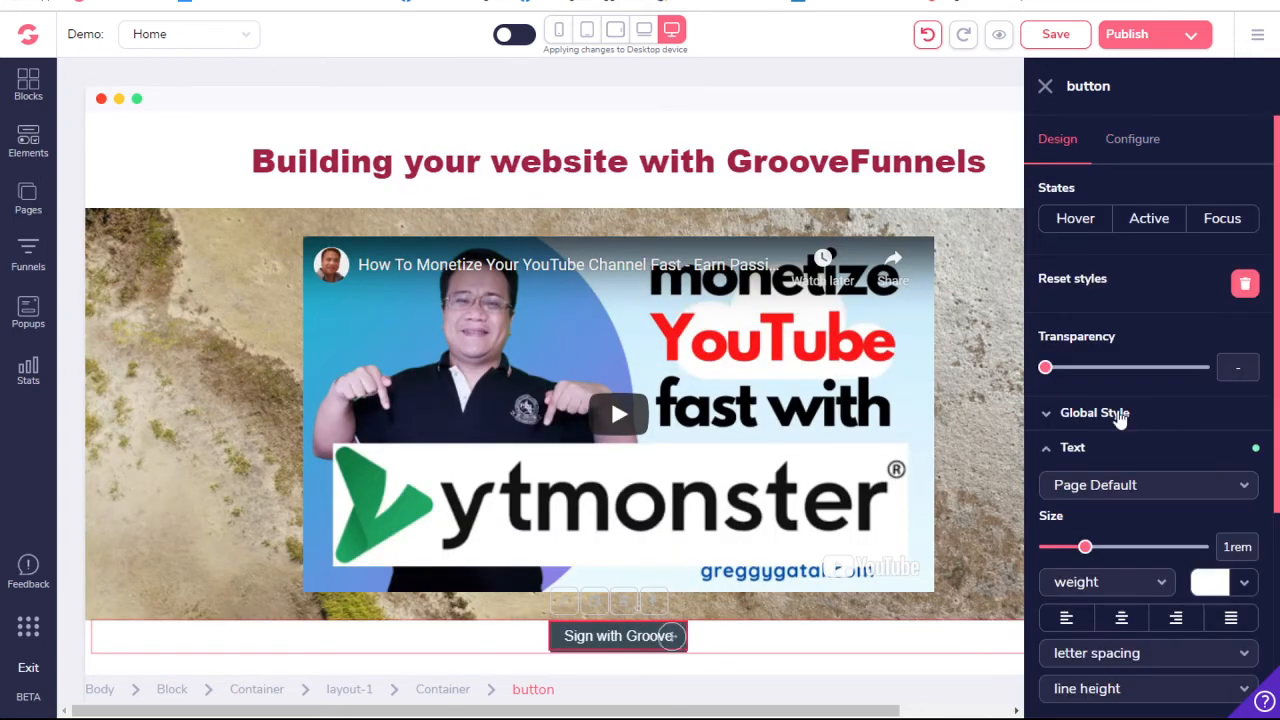
pyautogui.scroll(-3, 1136, 500)
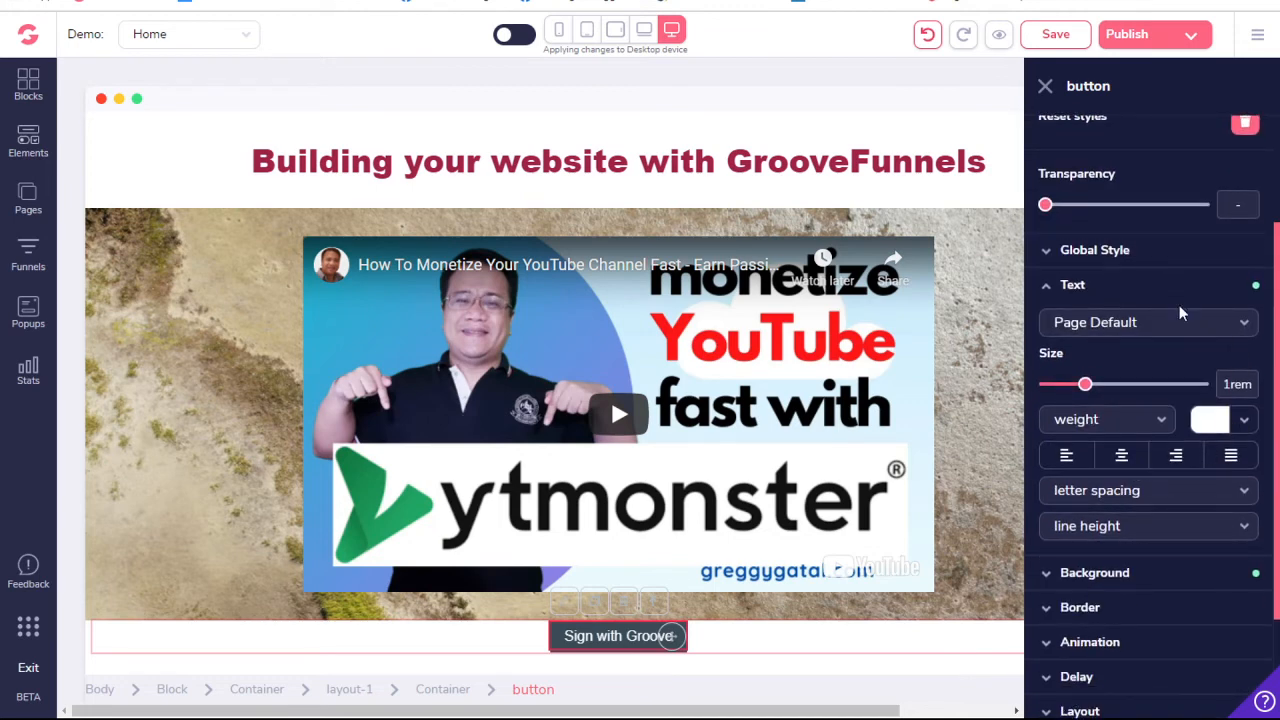
pyautogui.scroll(3, 1140, 300)
pyautogui.scroll(-3, 1140, 298)
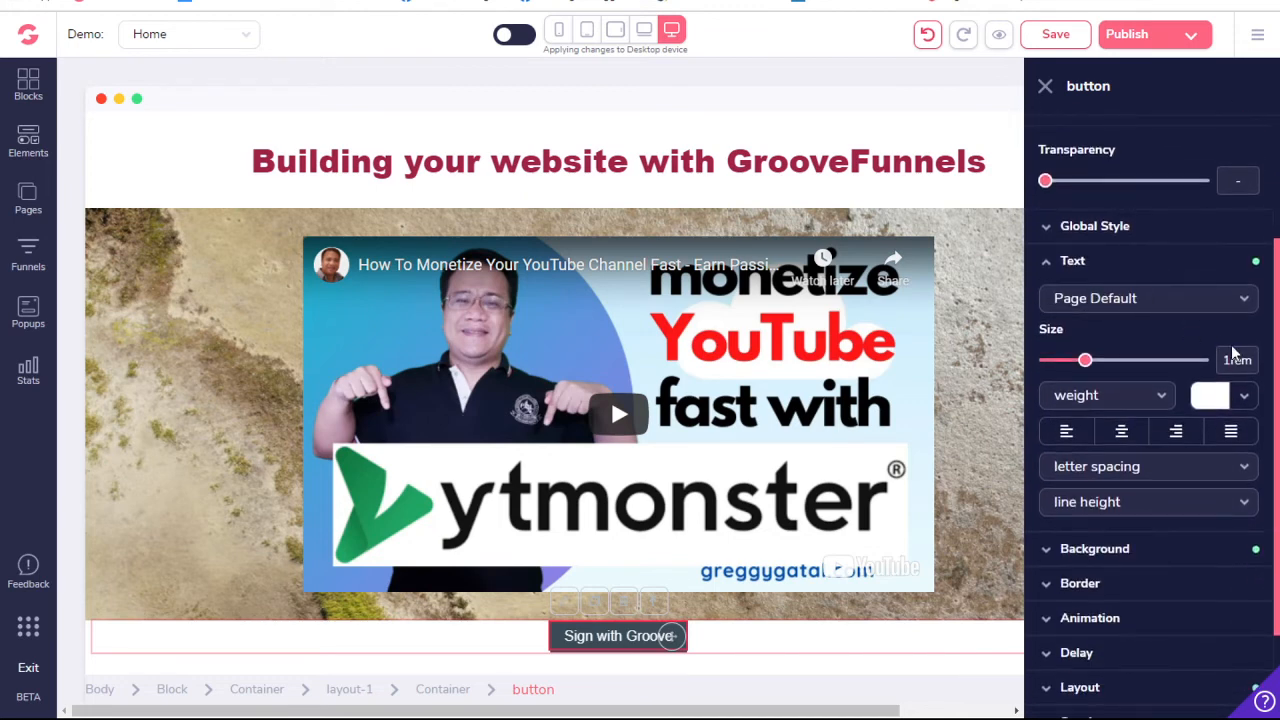
pyautogui.click(1244, 399)
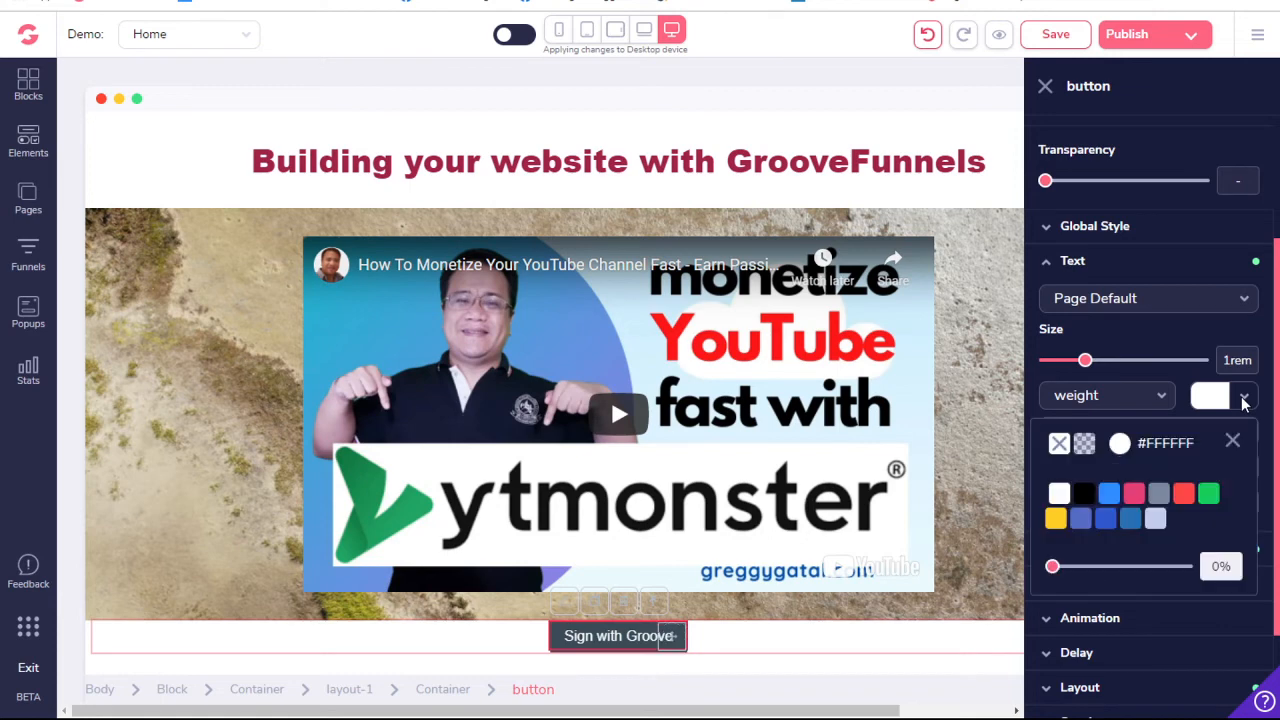
pyautogui.moveTo(1110, 494)
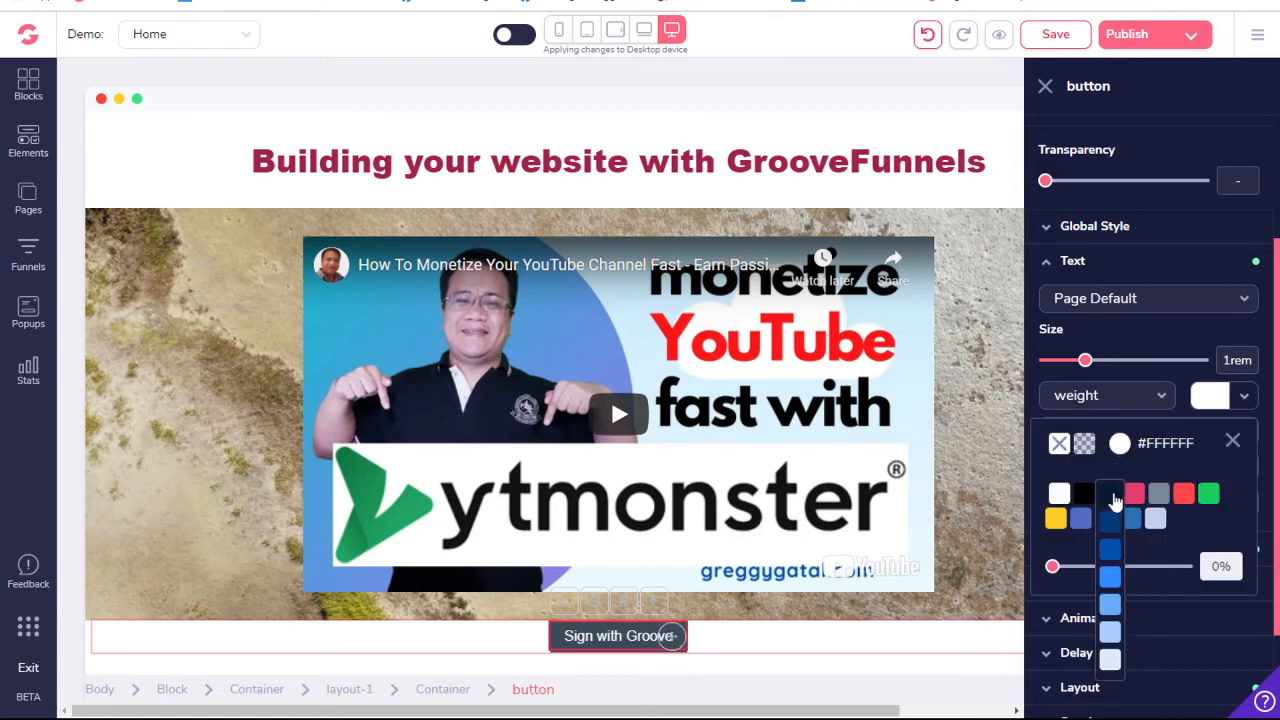
pyautogui.click(1165, 342)
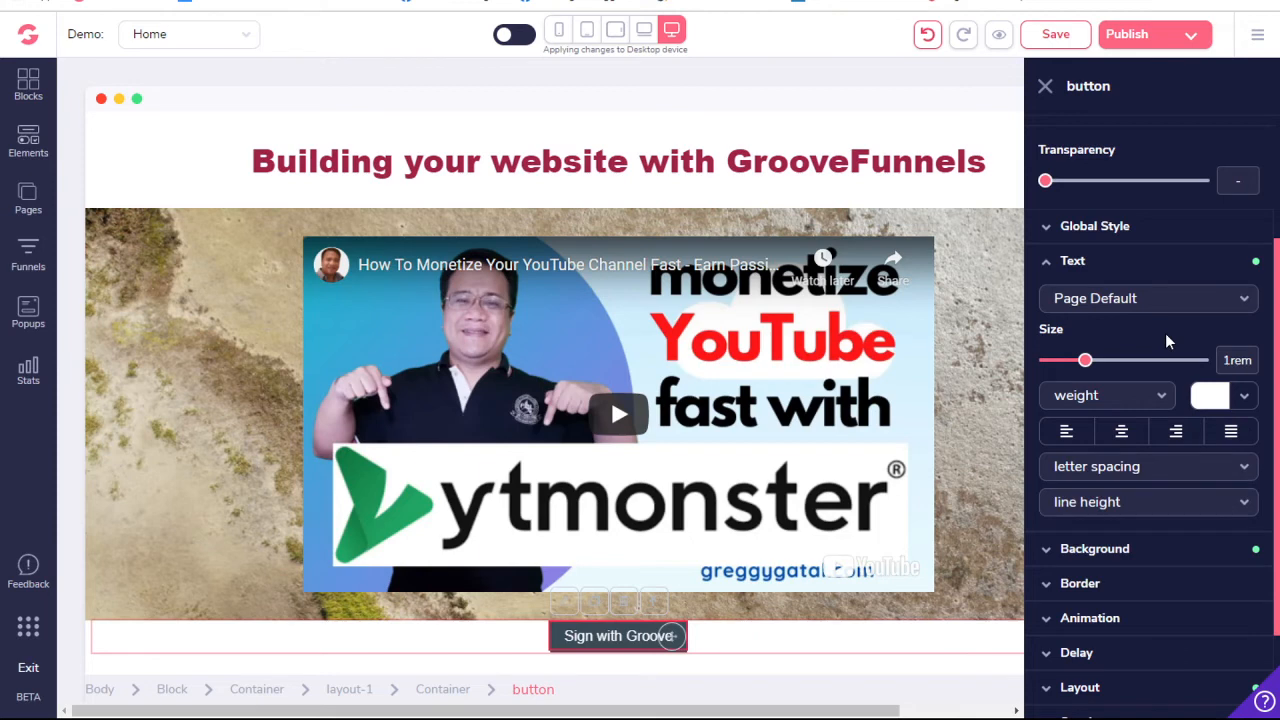
# - Change the button's background color to blue #0451AE
pyautogui.click(1137, 548)
pyautogui.scroll(-3, 1137, 555)
pyautogui.click(1229, 245)
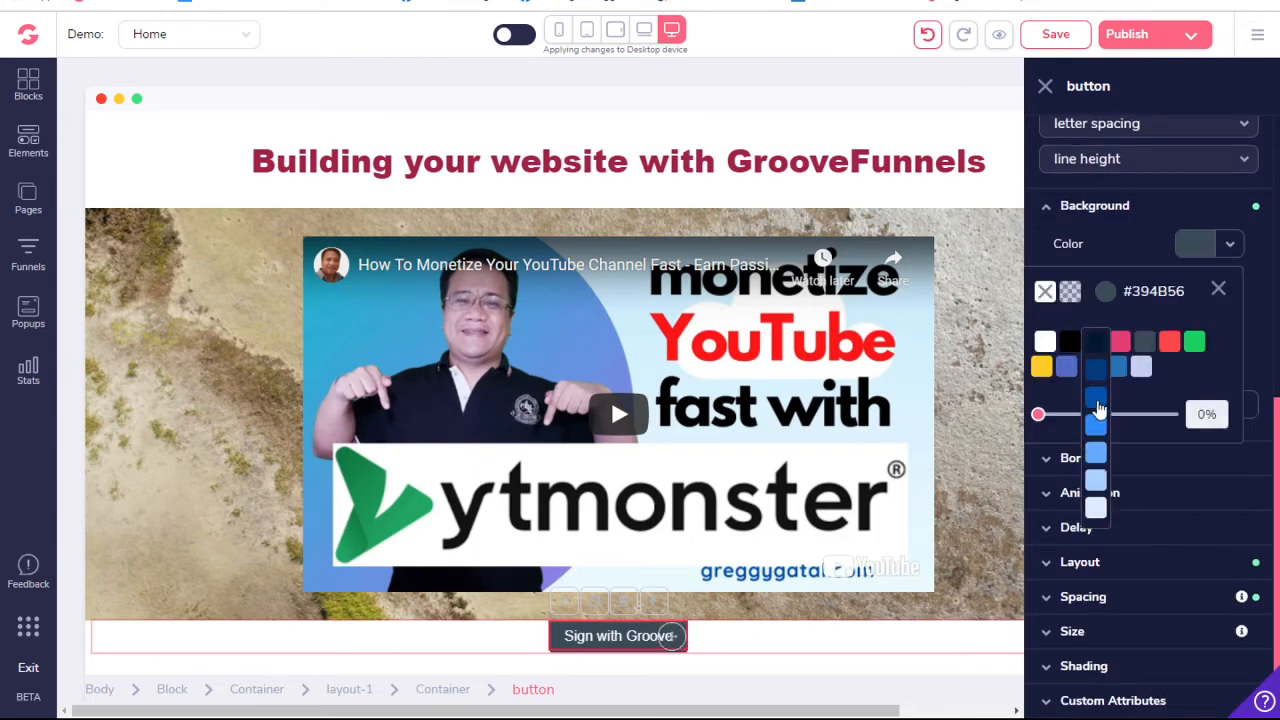
pyautogui.click(1097, 402)
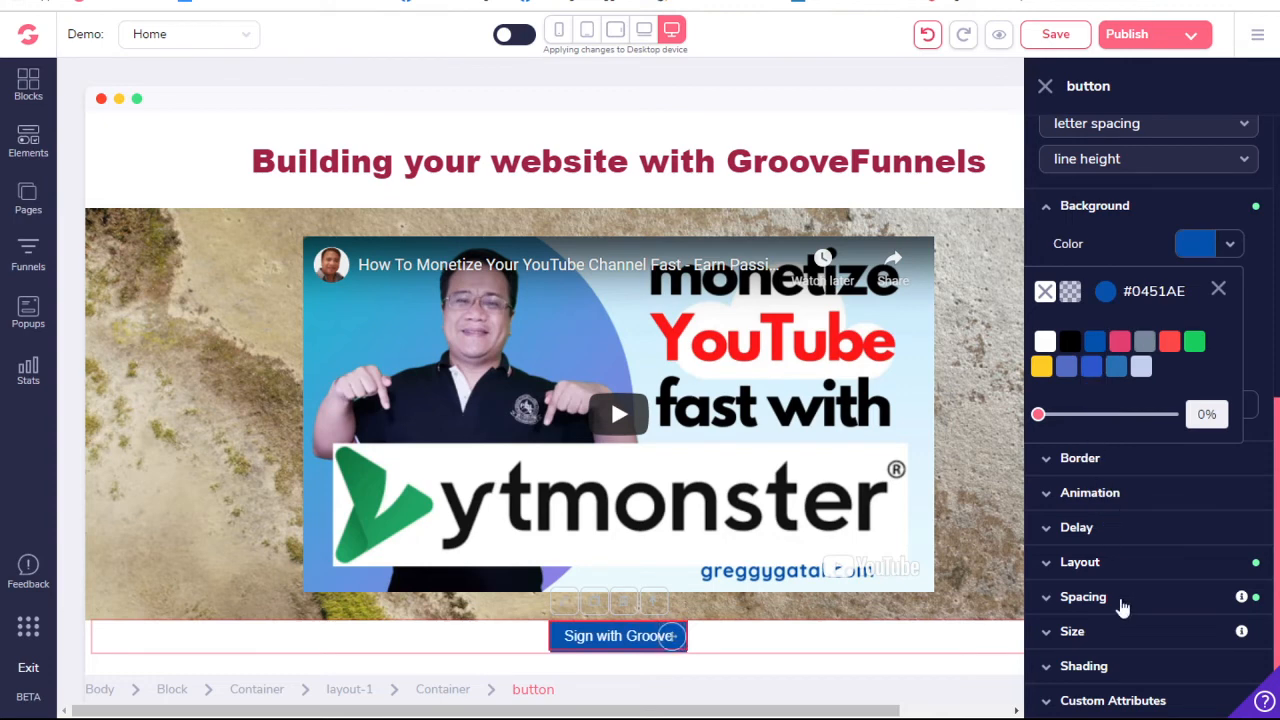
# - Add a 1.5rem top margin to the block containing the button
pyautogui.click(344, 653)
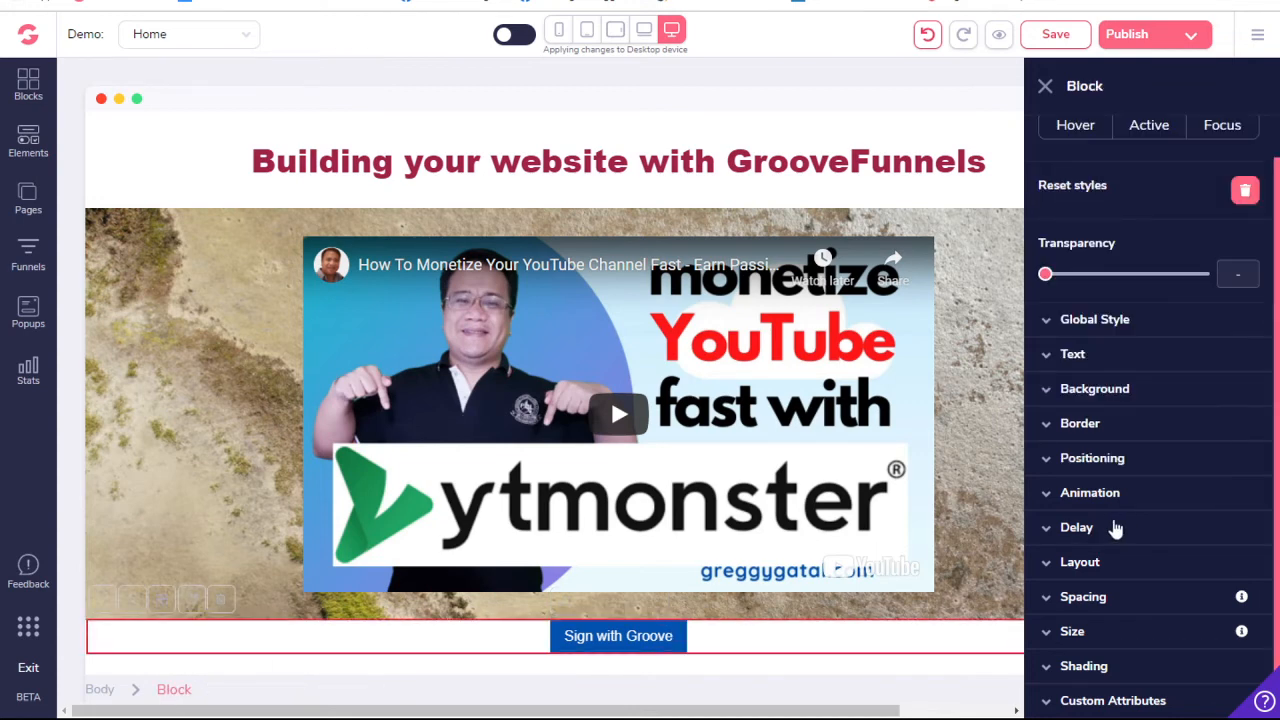
pyautogui.click(1128, 598)
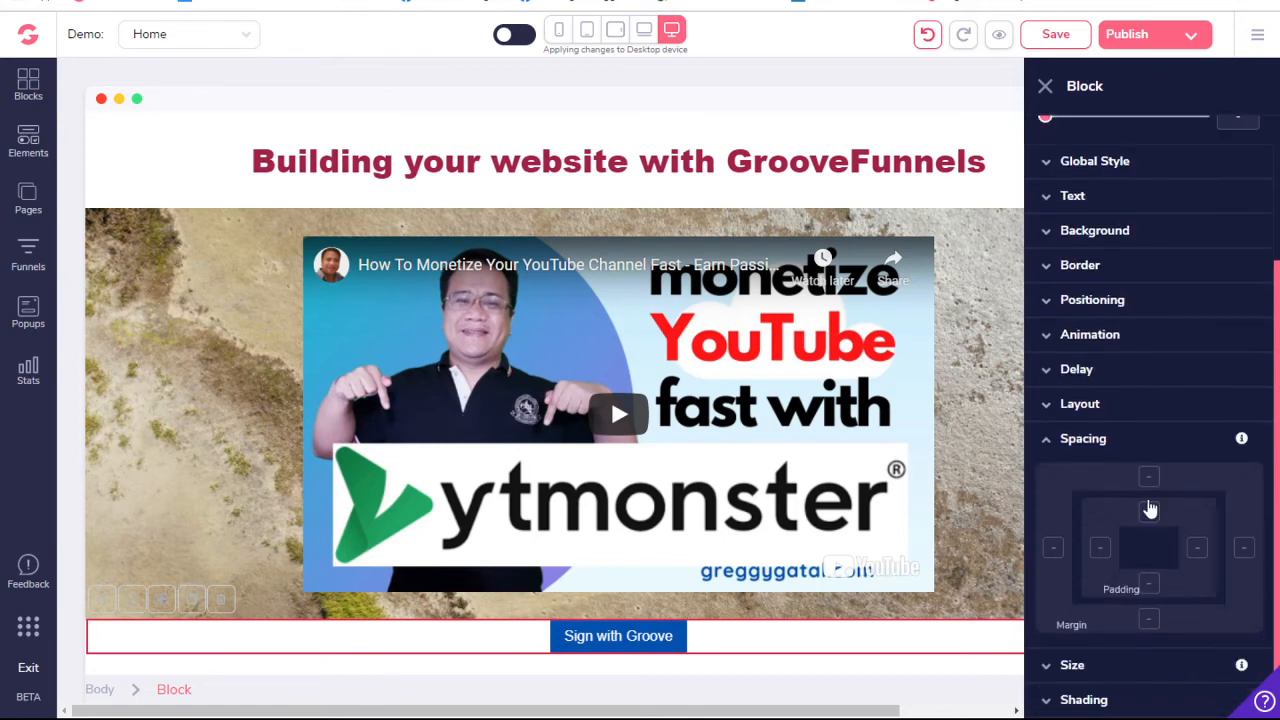
pyautogui.click(1149, 482)
pyautogui.moveTo(1046, 654); pyautogui.dragTo(1096, 656)
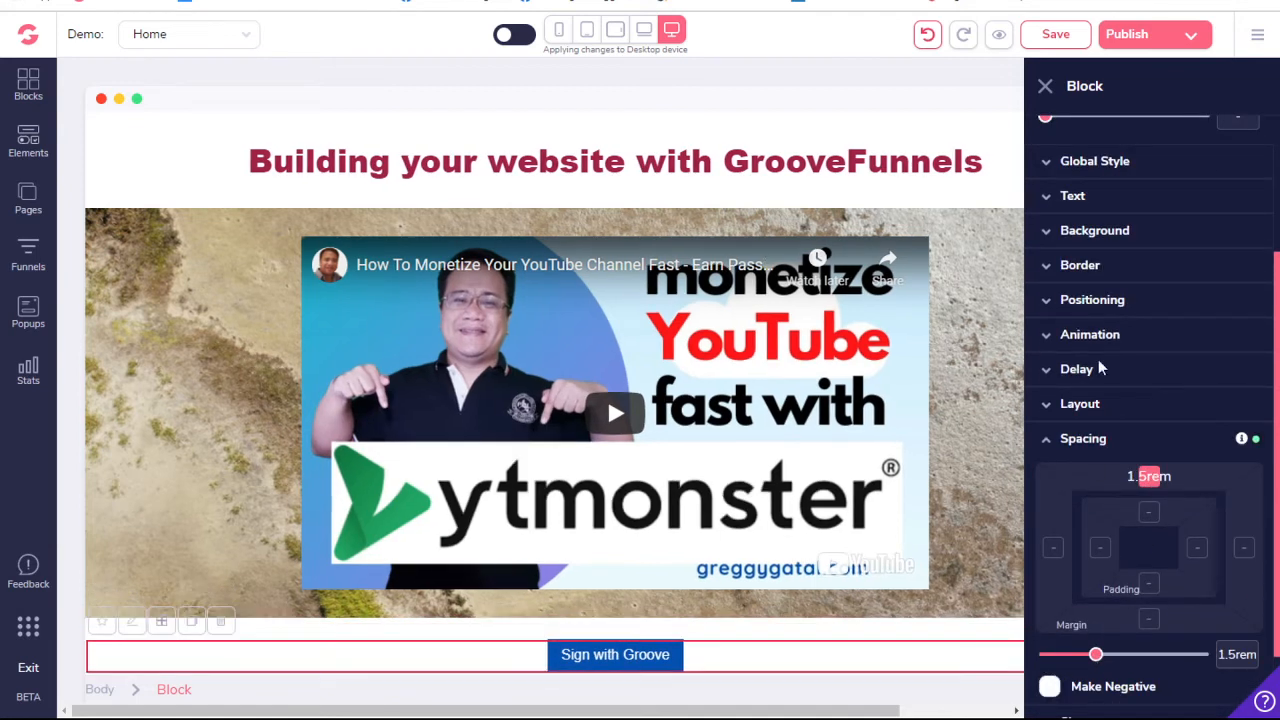
# - Set the button's text size to 1.875rem and its weight to bold
pyautogui.click(602, 657)
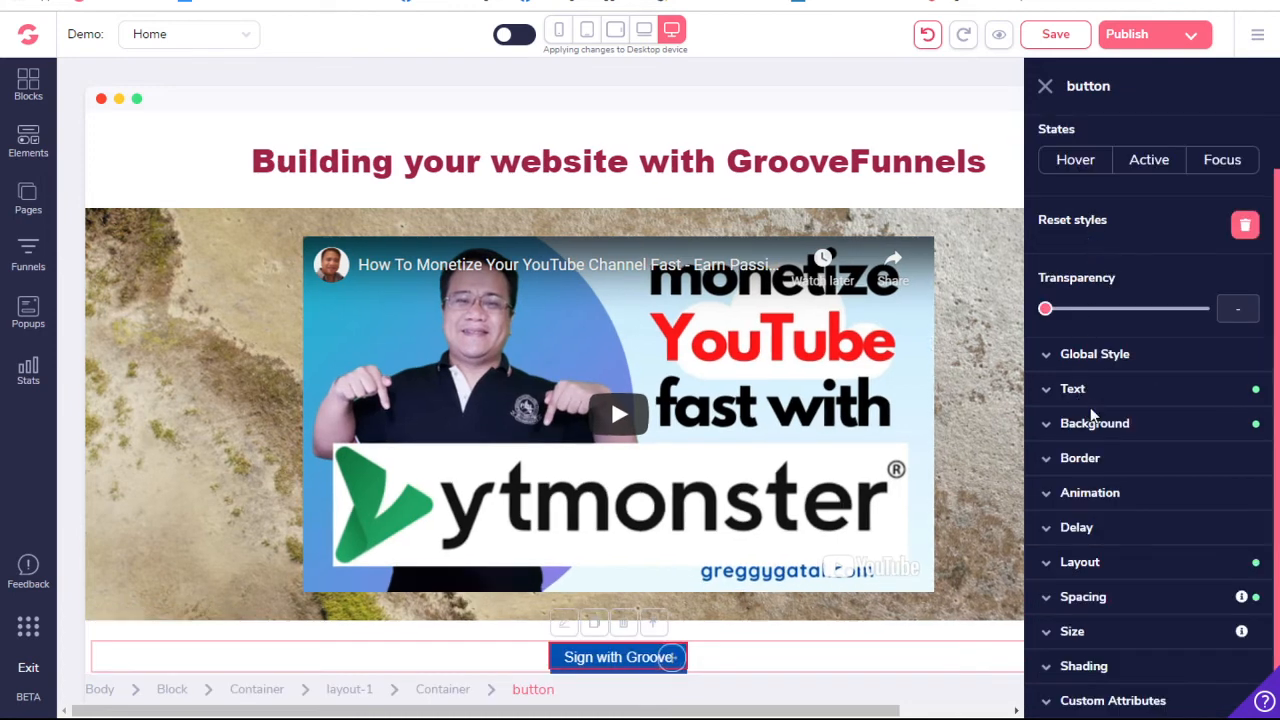
pyautogui.click(1073, 391)
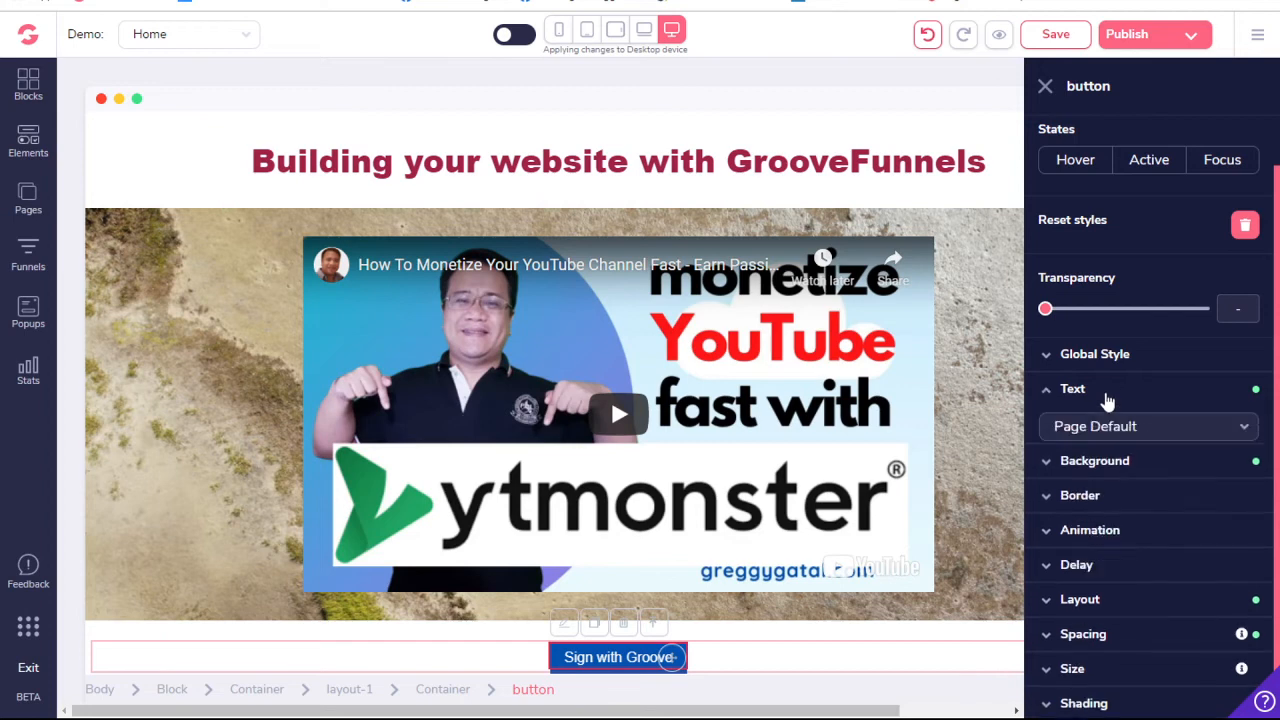
pyautogui.moveTo(1086, 490); pyautogui.dragTo(1138, 490)
pyautogui.scroll(-1, 1140, 504)
pyautogui.scroll(-3, 1140, 504)
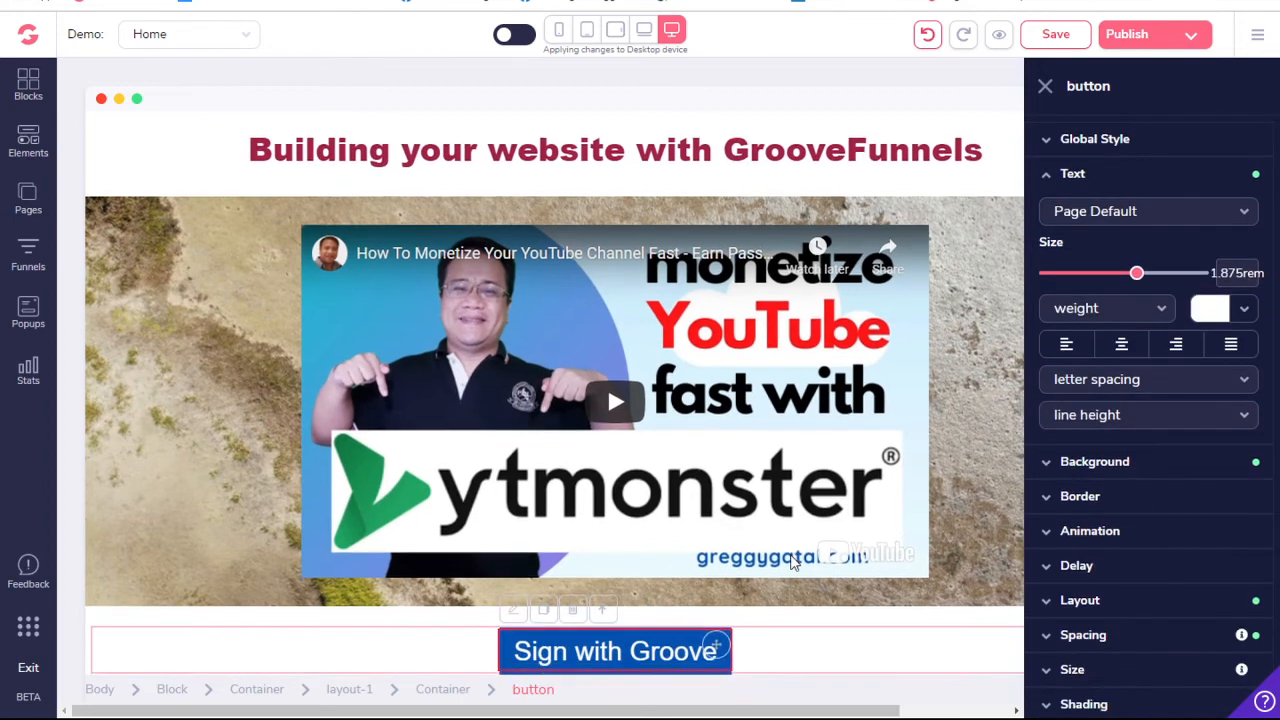
pyautogui.click(1136, 312)
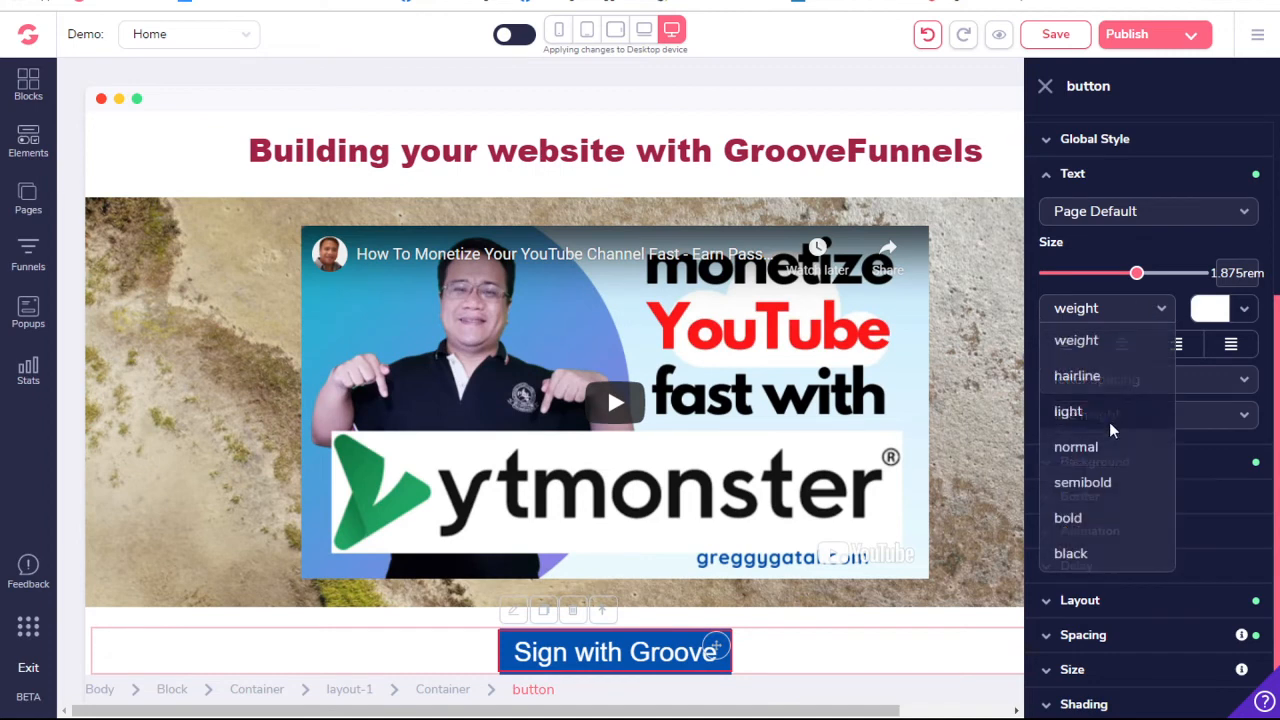
pyautogui.click(1074, 522)
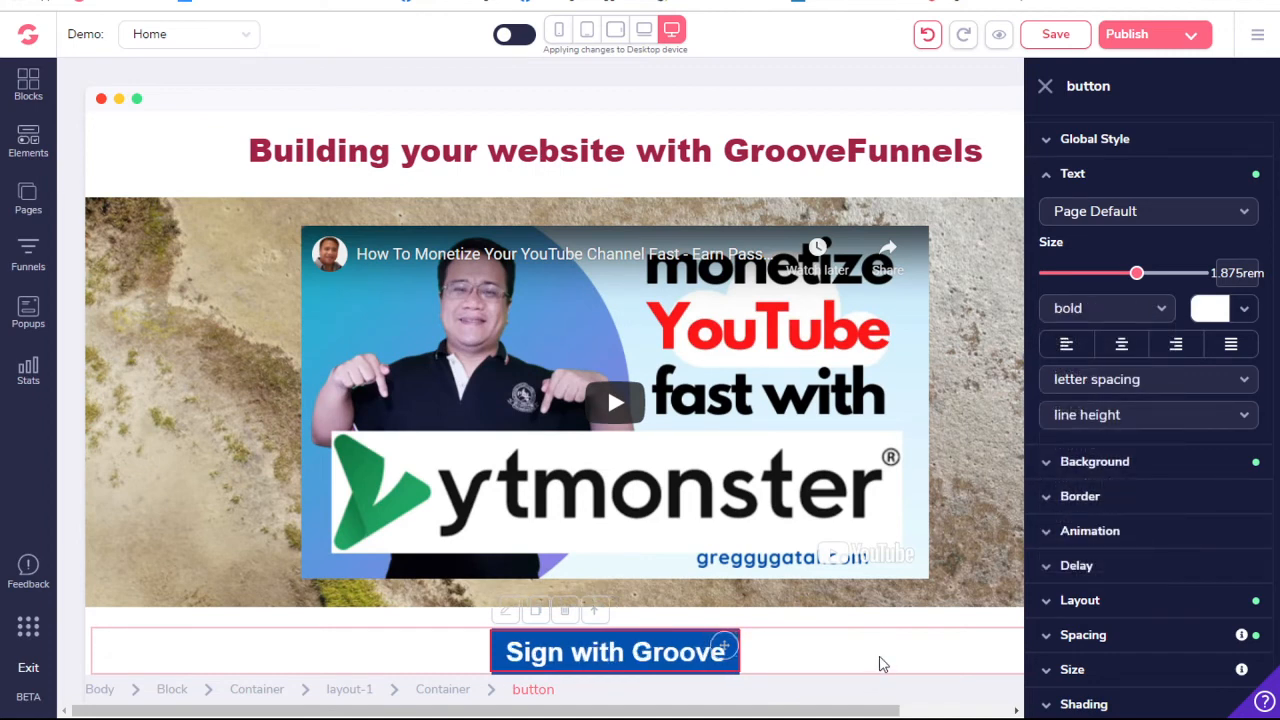
# - Publish the whole website to the GroovePages subdomain under the folder "demo"
pyautogui.click(1046, 90)
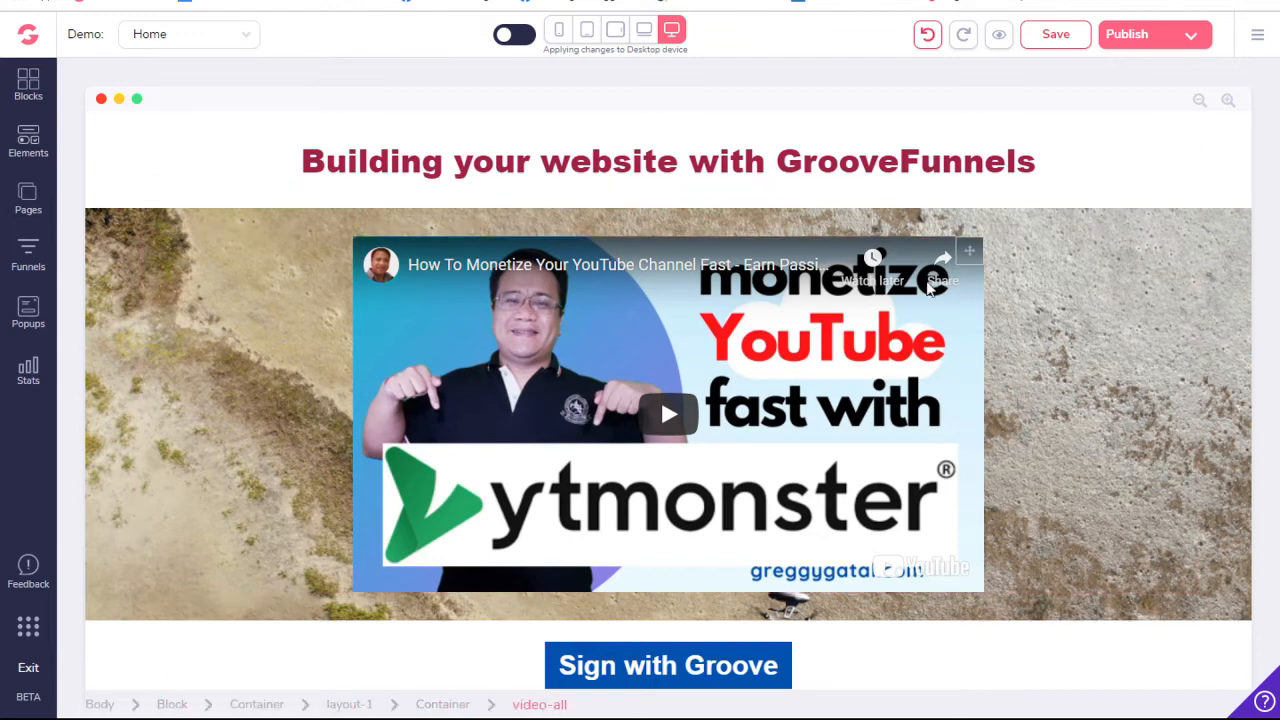
pyautogui.click(1188, 34)
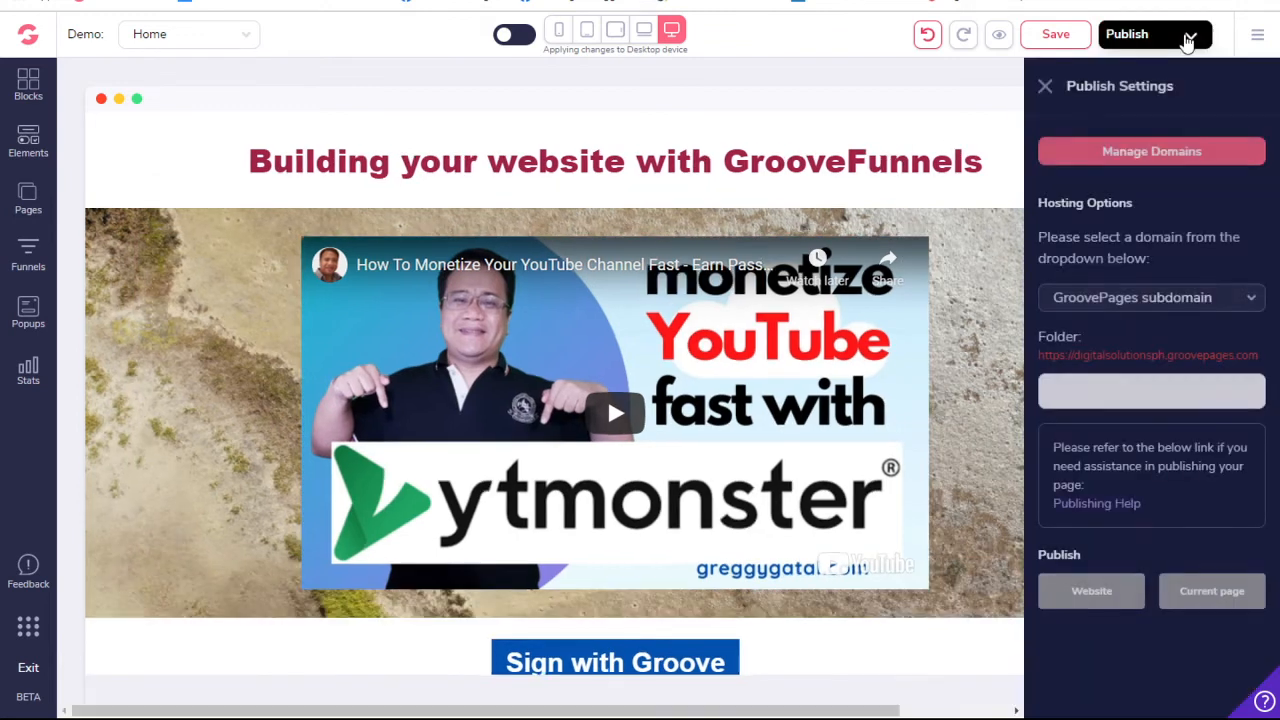
pyautogui.click(1172, 298)
pyautogui.click(1172, 298)
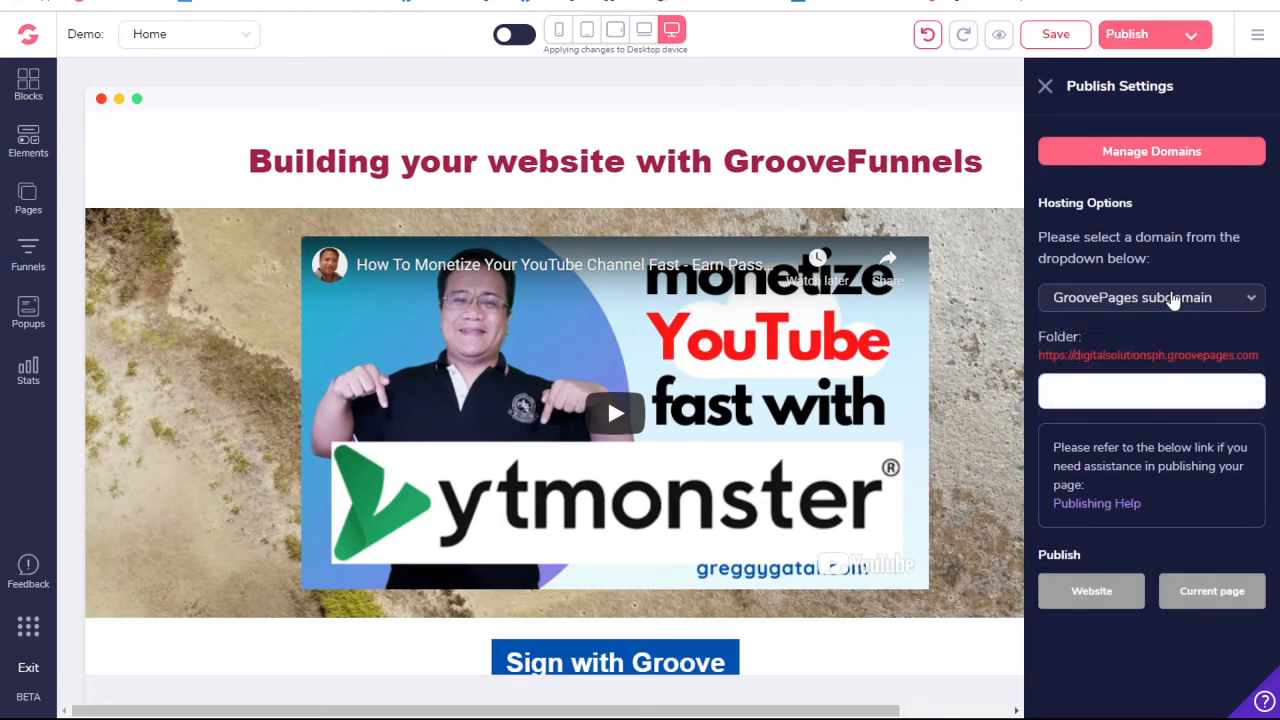
pyautogui.click(1147, 402)
pyautogui.write('demo')
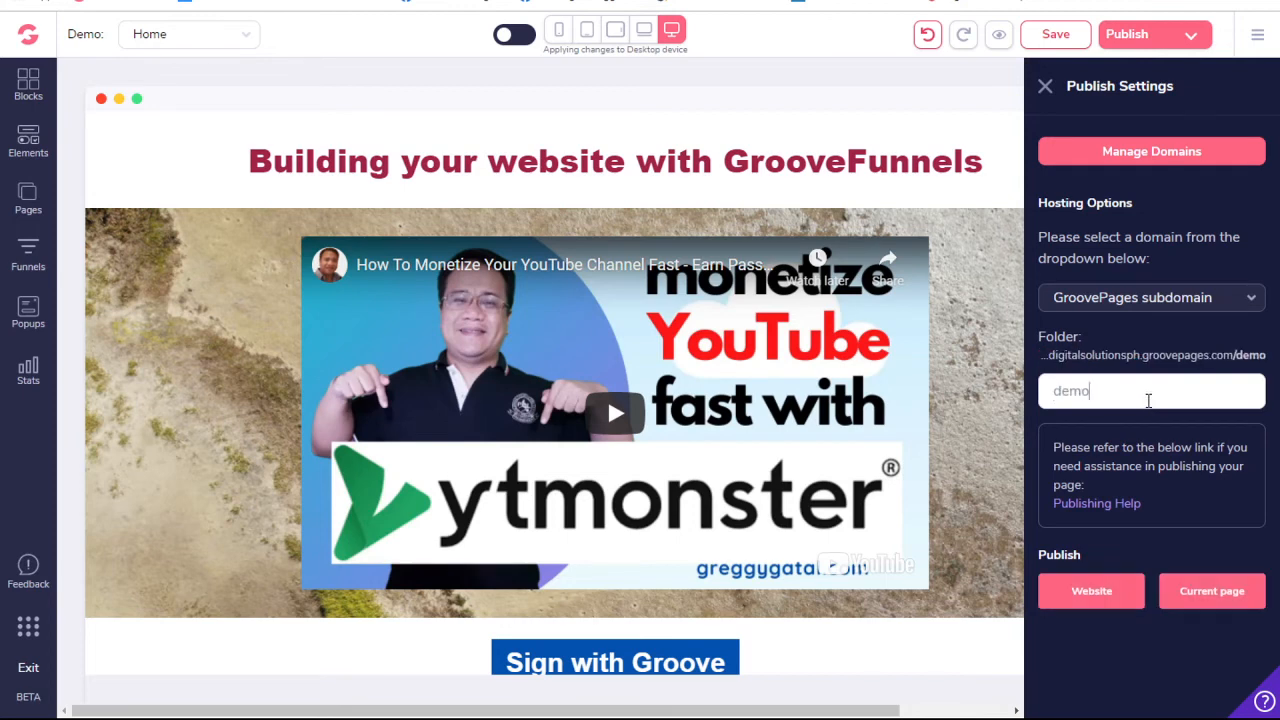
pyautogui.click(1093, 590)
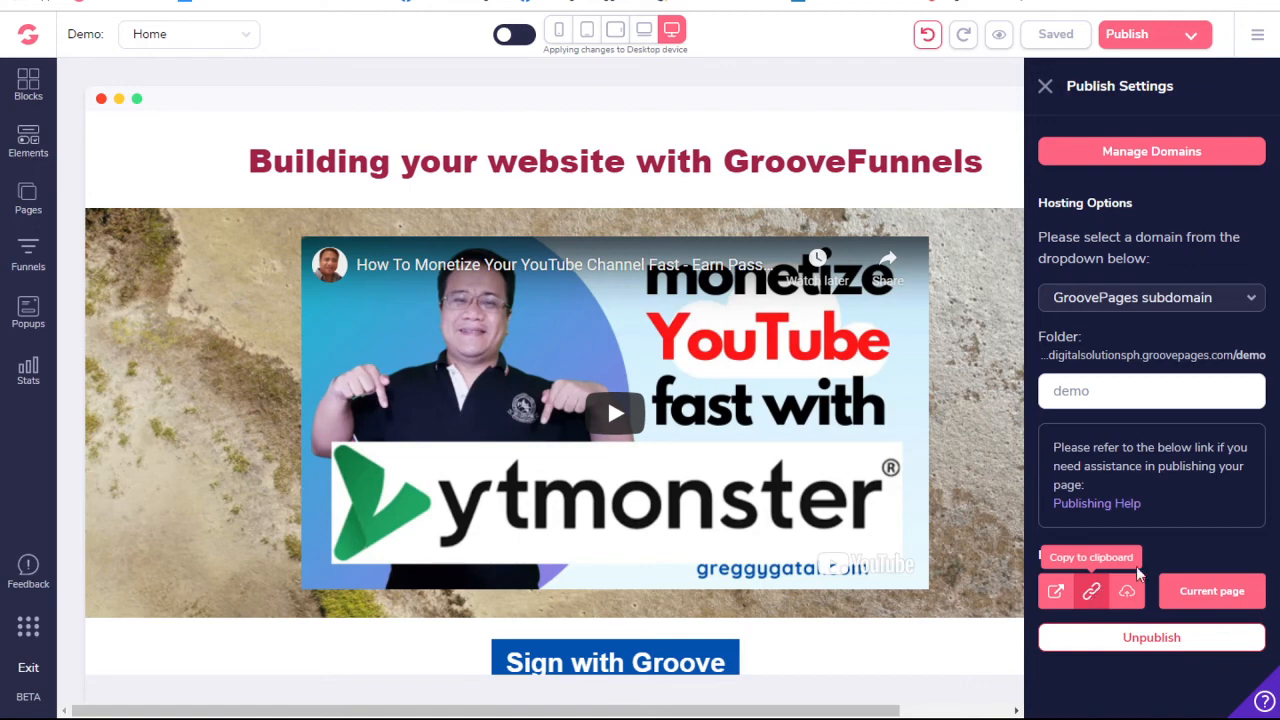
# - View the published website, test its video playback and button link, and return to the GroovePages editor
pyautogui.moveTo(1092, 590)
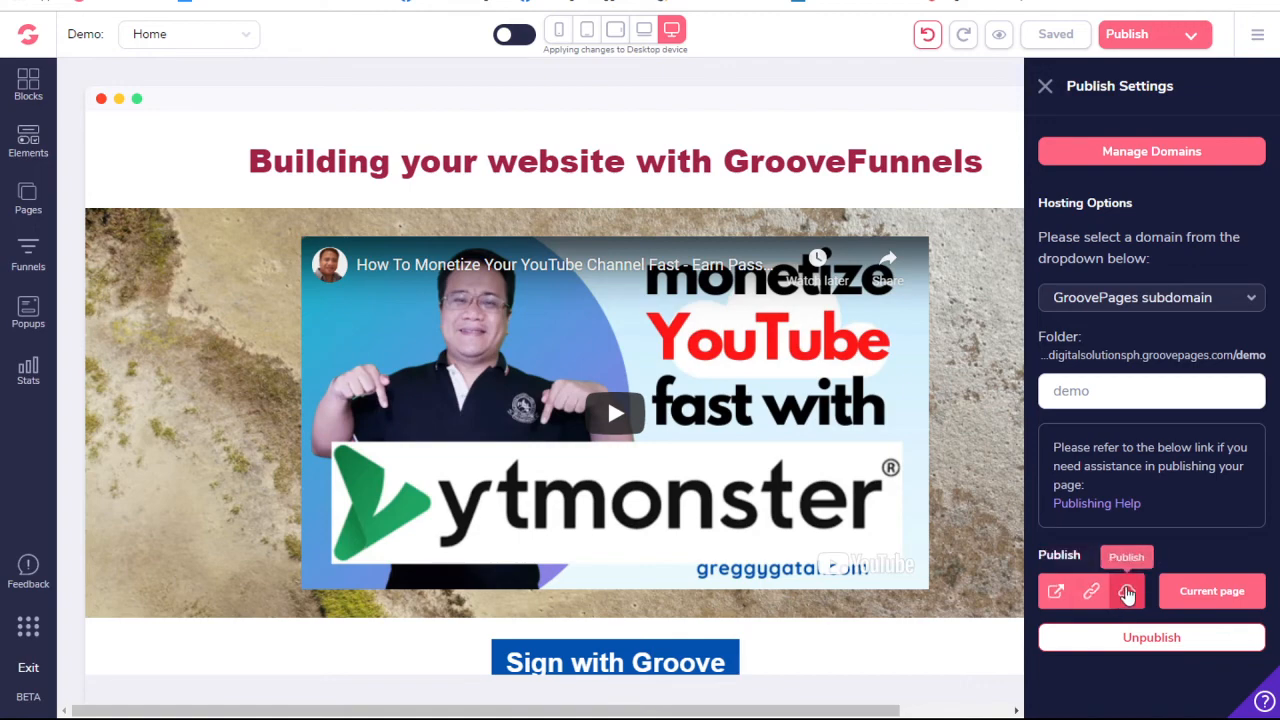
pyautogui.click(1056, 592)
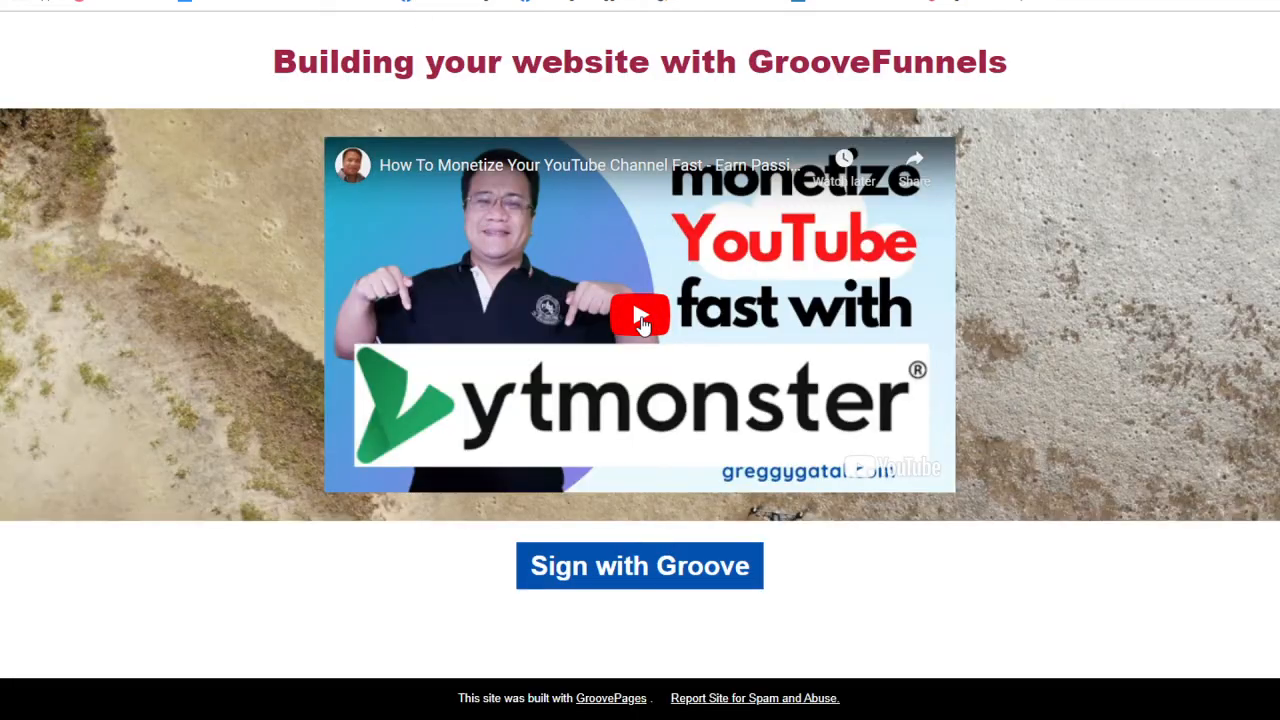
pyautogui.click(641, 318)
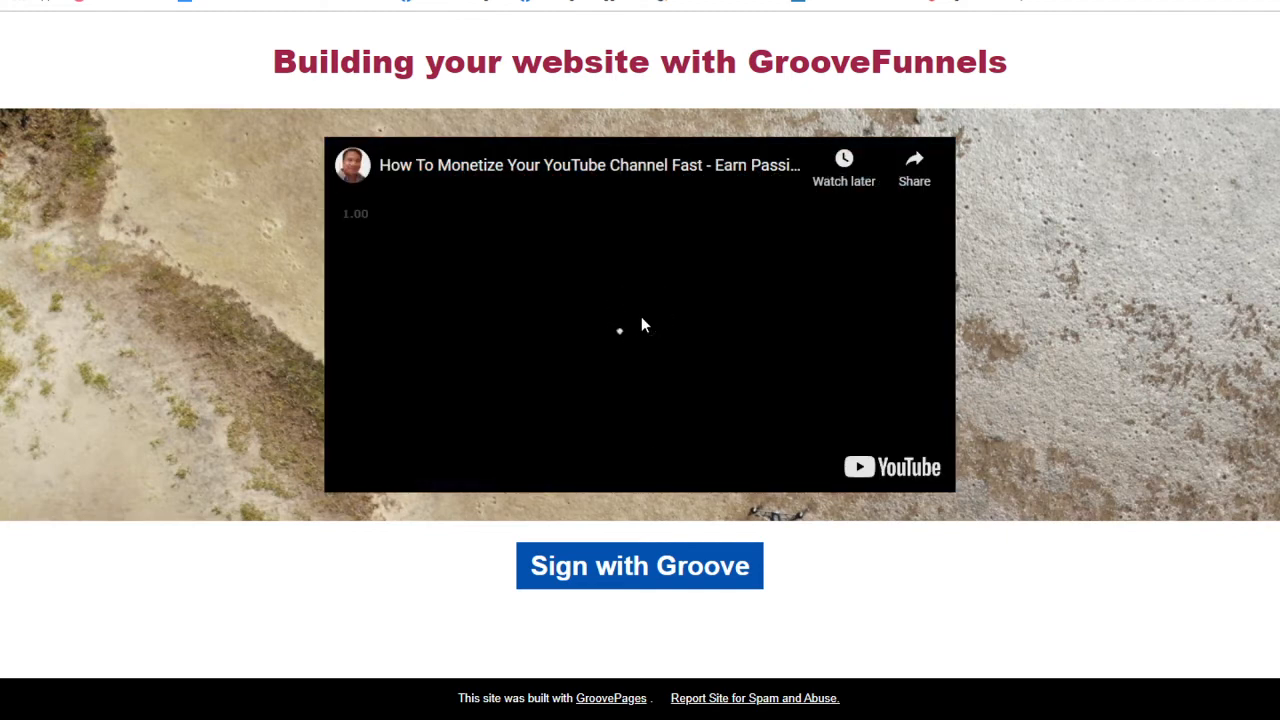
pyautogui.click(574, 343)
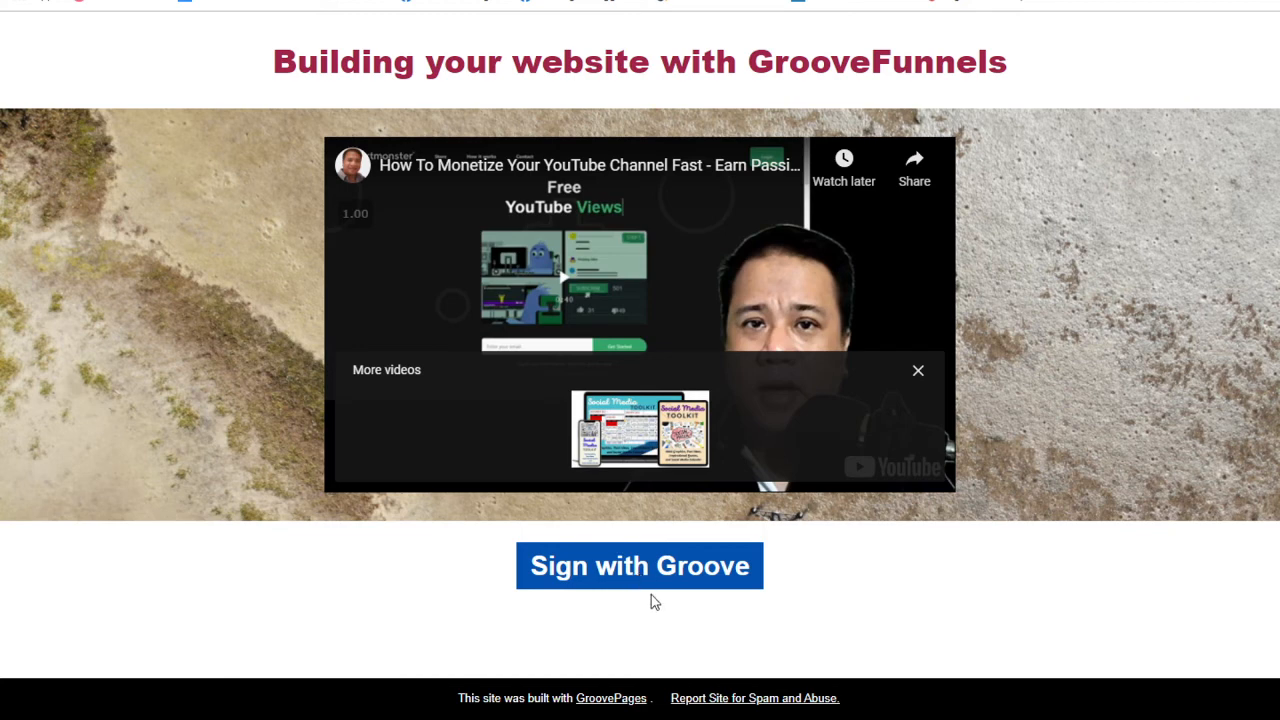
pyautogui.click(643, 568)
pyautogui.hotkey('ctrl', 'Tab')
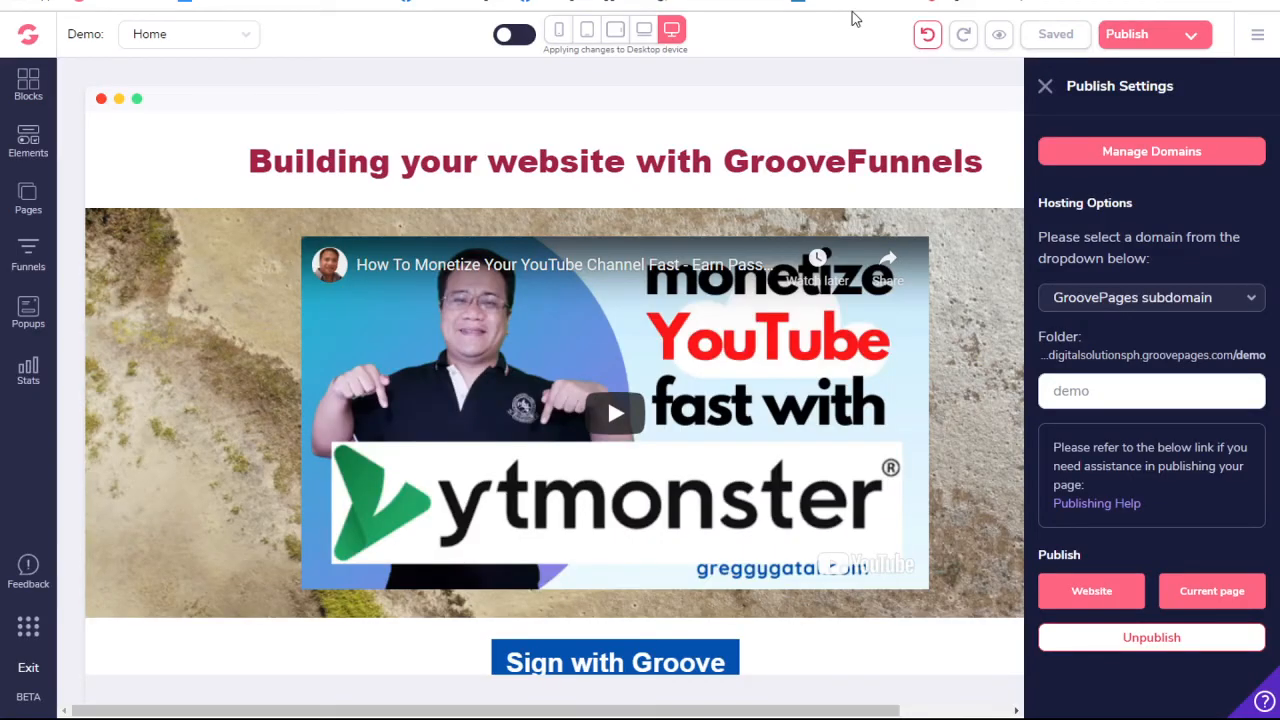
# - Open the domain settings of the account
pyautogui.click(1258, 38)
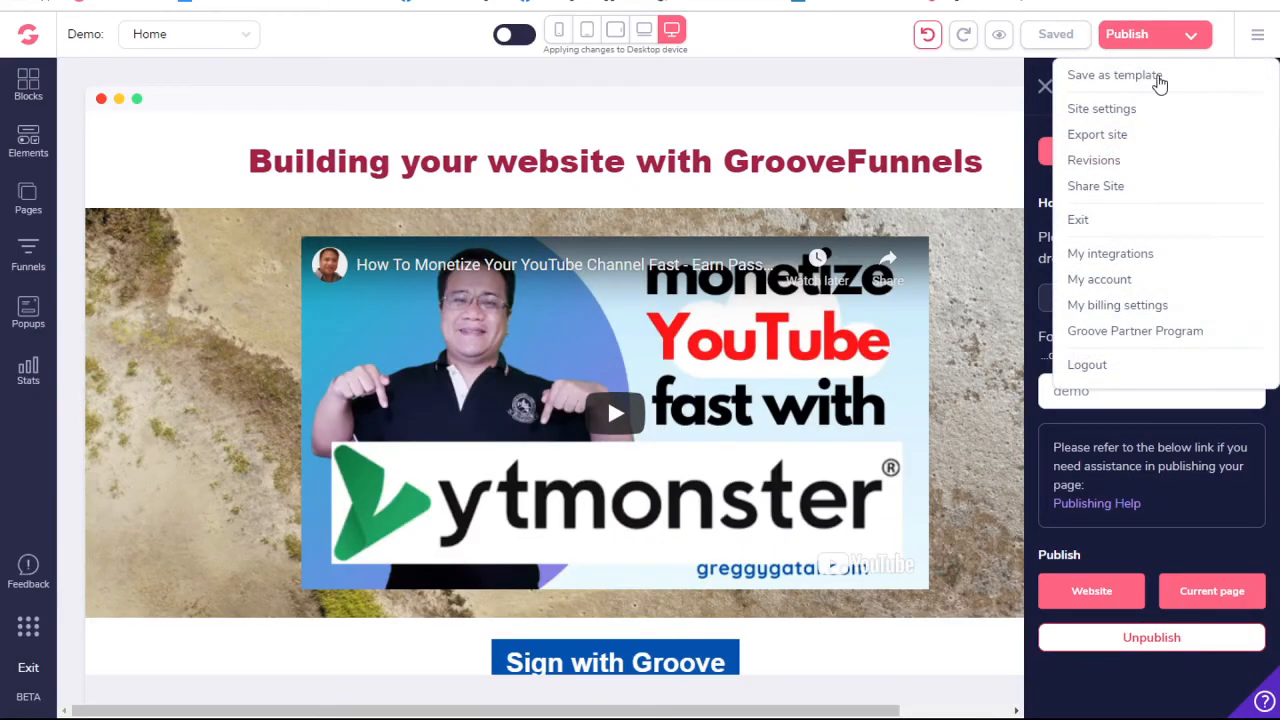
pyautogui.click(1099, 280)
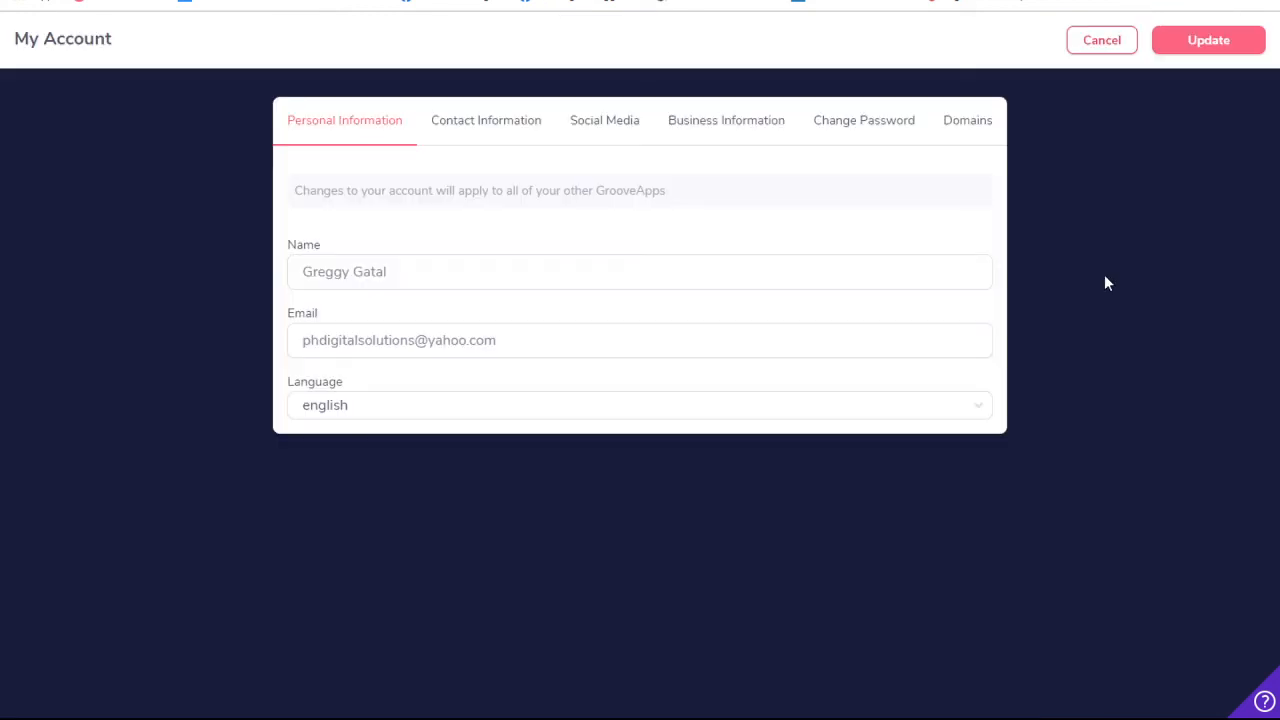
pyautogui.click(970, 122)
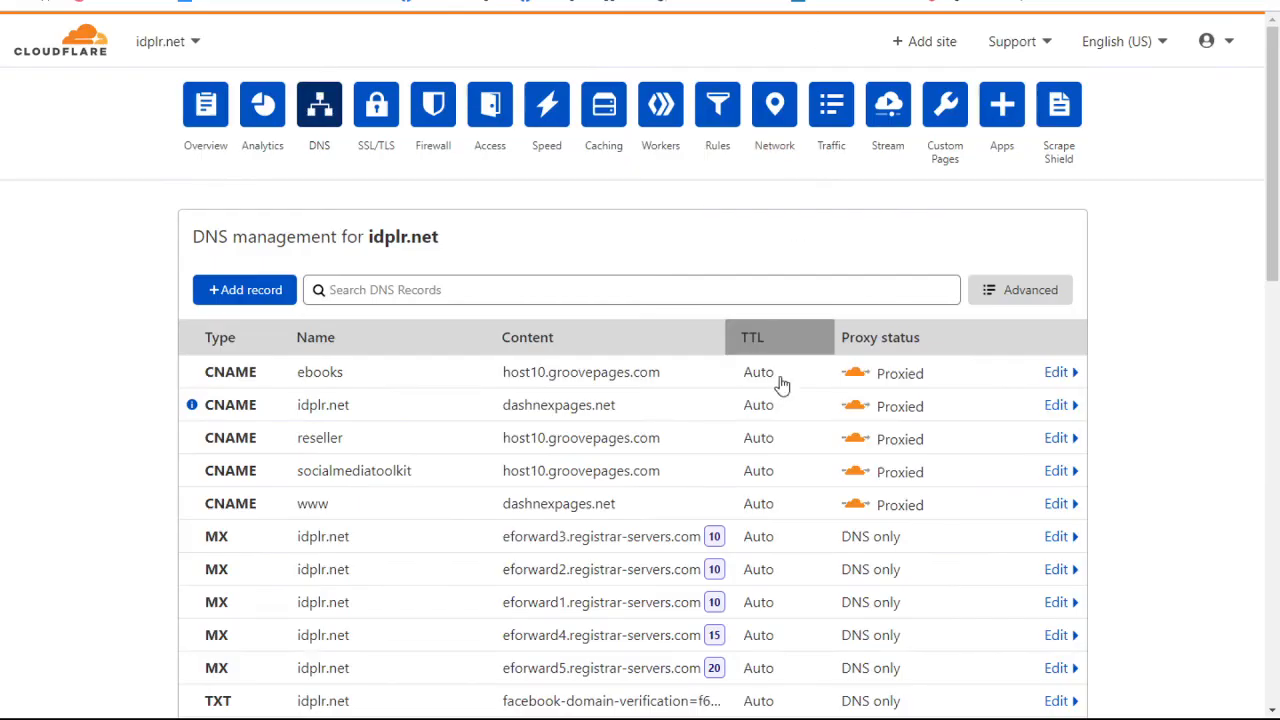
# - Review the DNS records for idplr.net in Cloudflare and switch to the Namecheap domain list
pyautogui.scroll(-3, 773, 437)
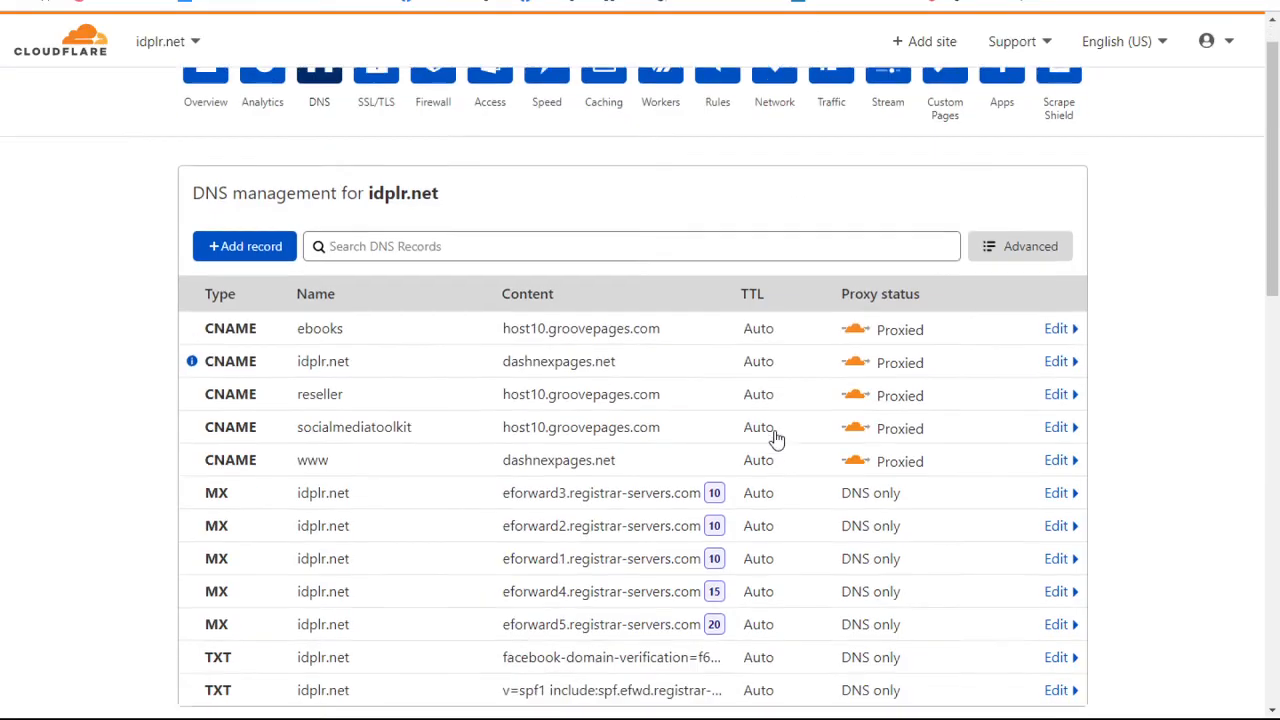
pyautogui.scroll(2, 776, 437)
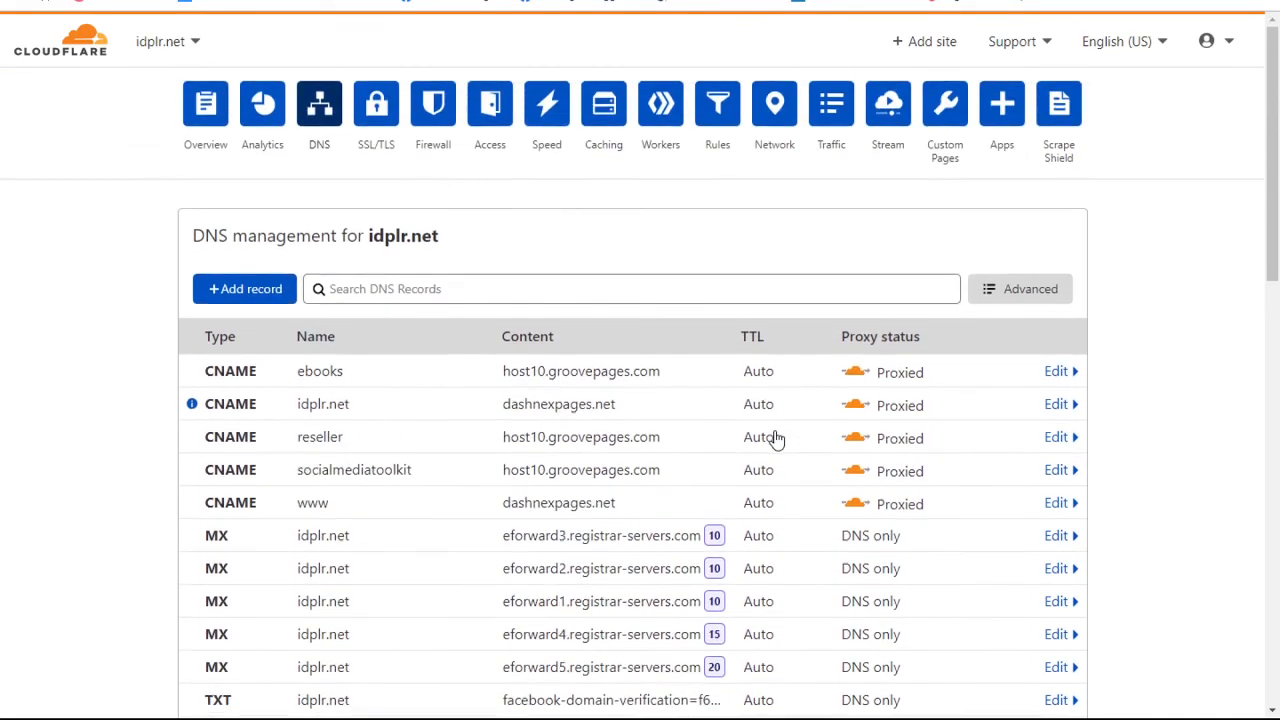
pyautogui.scroll(-3, 776, 437)
pyautogui.scroll(3, 774, 437)
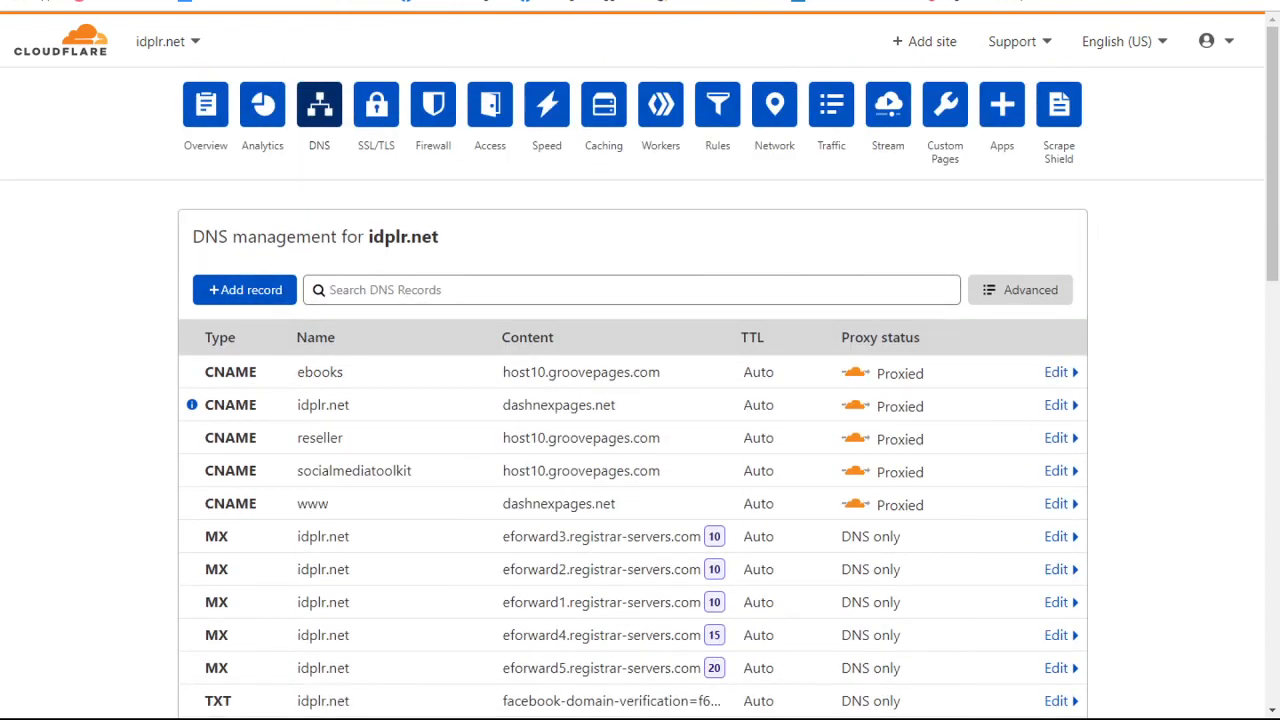
pyautogui.hotkey('ctrl', 'Tab')
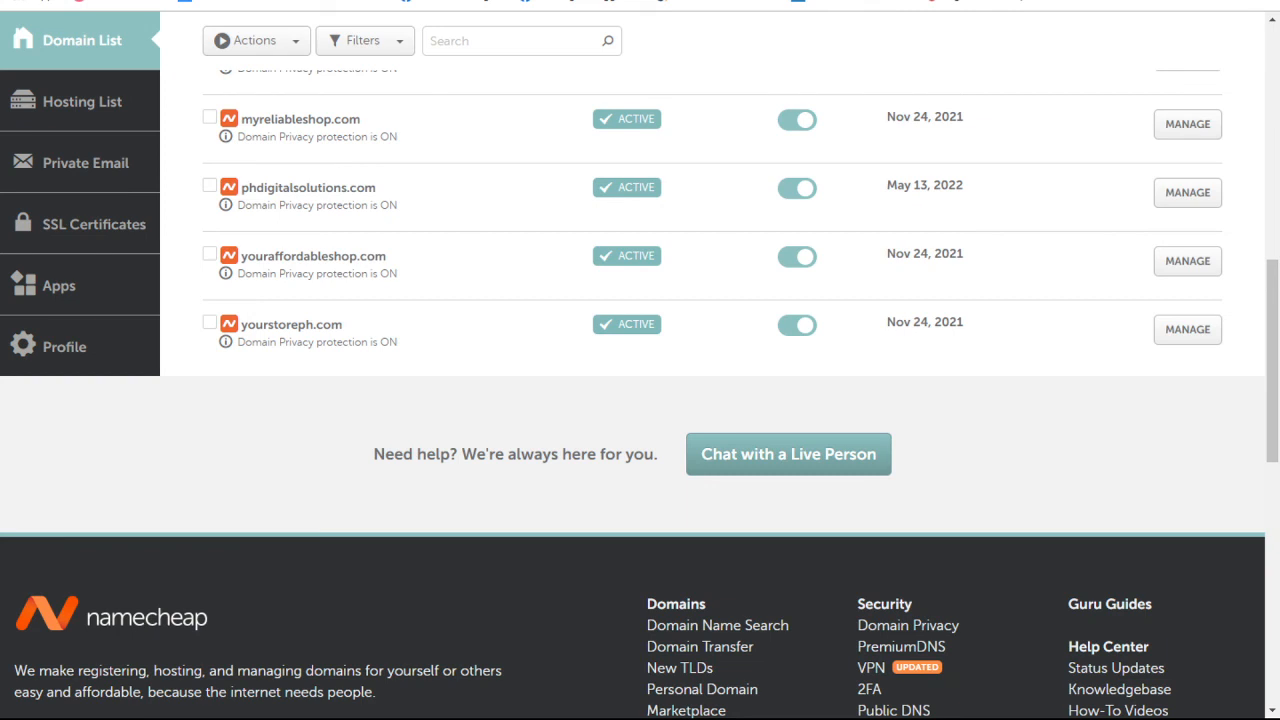
# - Switch back to the published demo page and on to the GrooveKart website
pyautogui.click(610, 2)
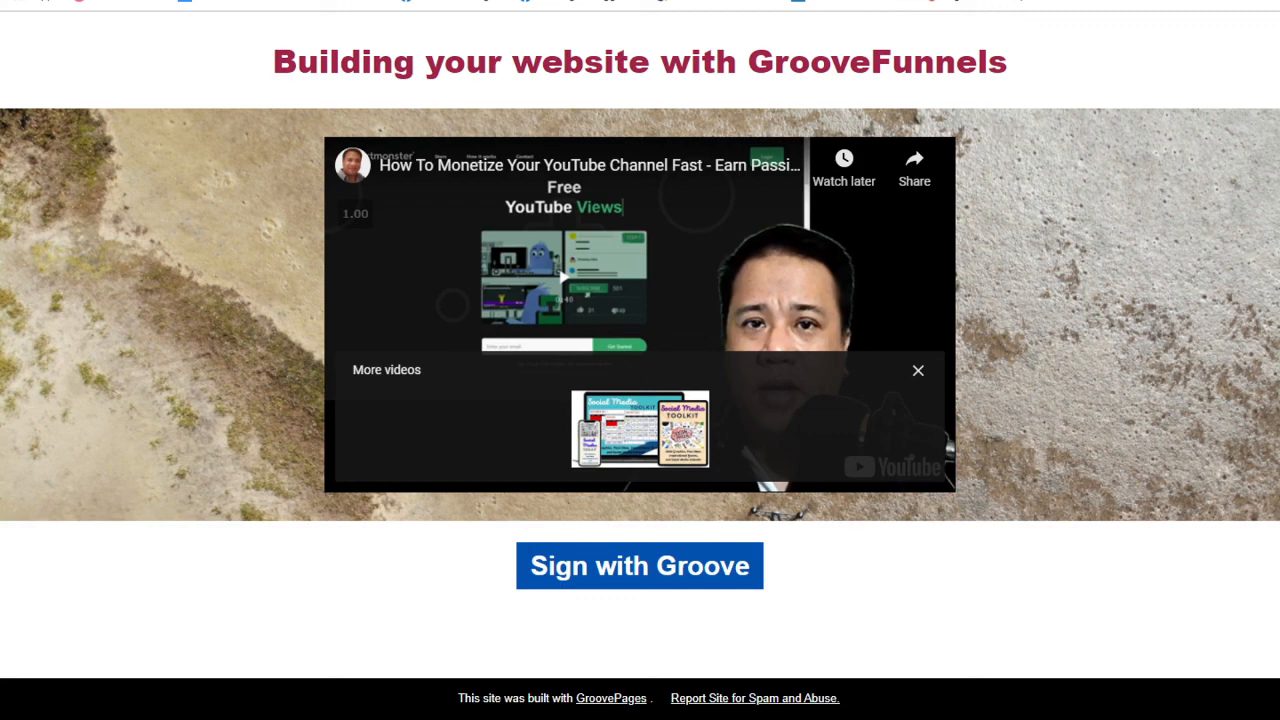
pyautogui.click(160, 1)
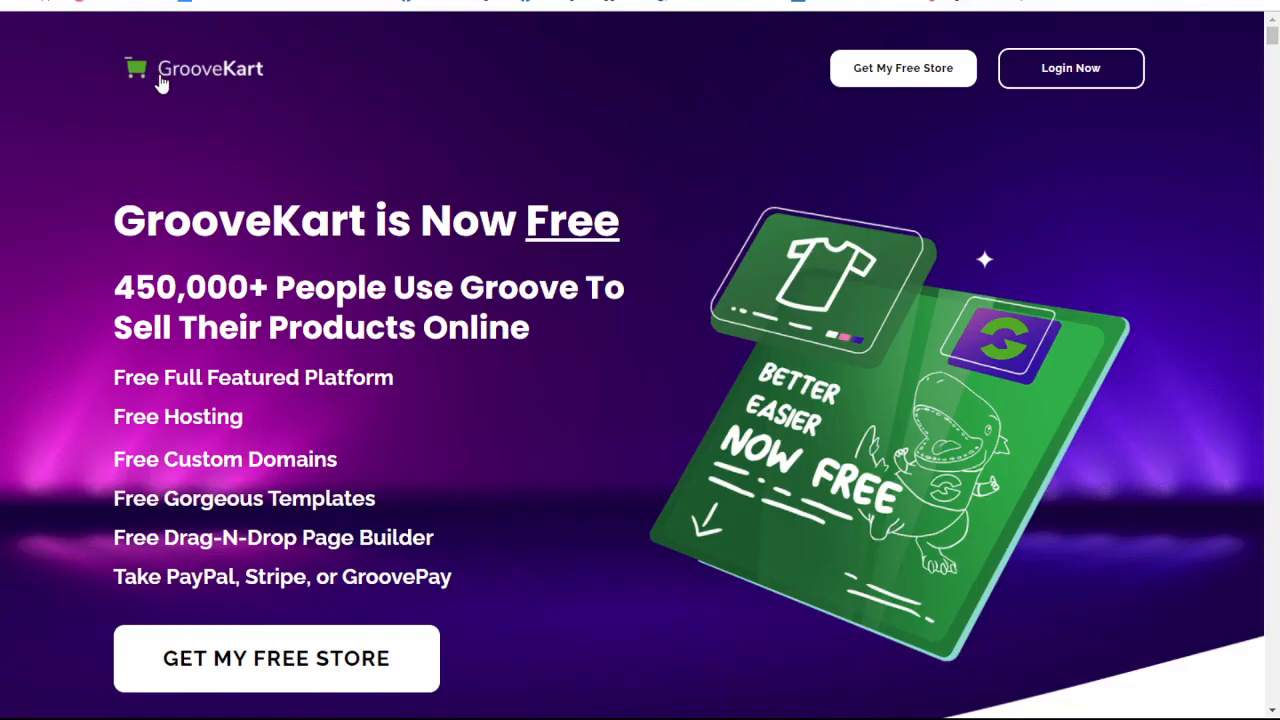